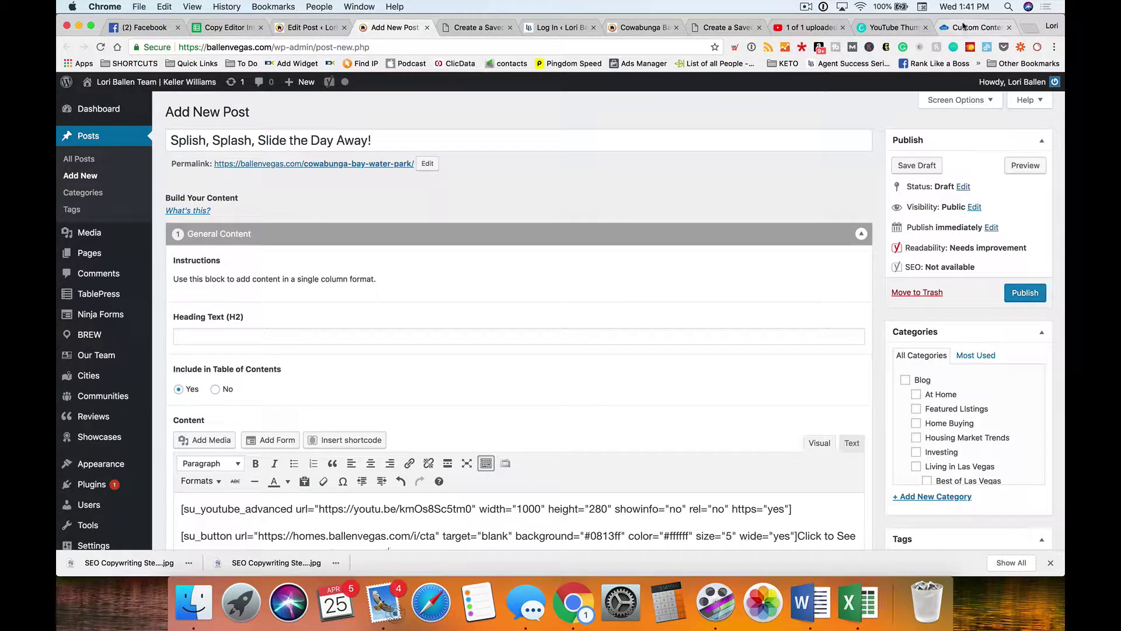
- Switch to the Crowd Content order tab showing the Las Vegas Motor Speedway article
click(963, 27)
- Move the Crowd Content tab beside the Add New Post tab and browse the speedway article
scroll(652, 238, down, 10)
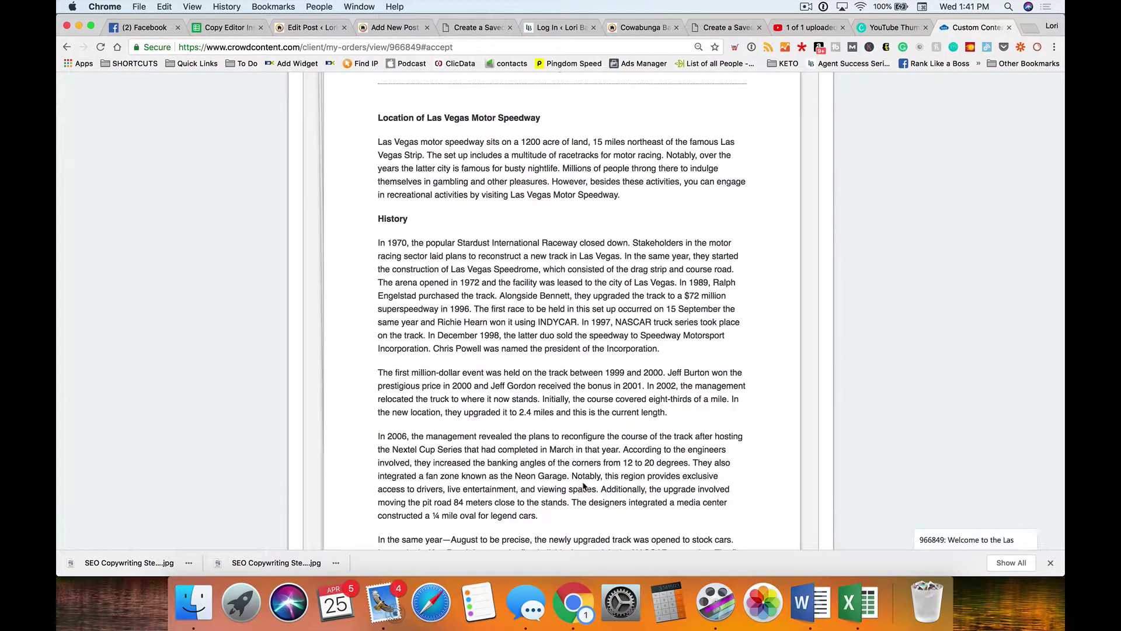
drag(954, 28, 442, 35)
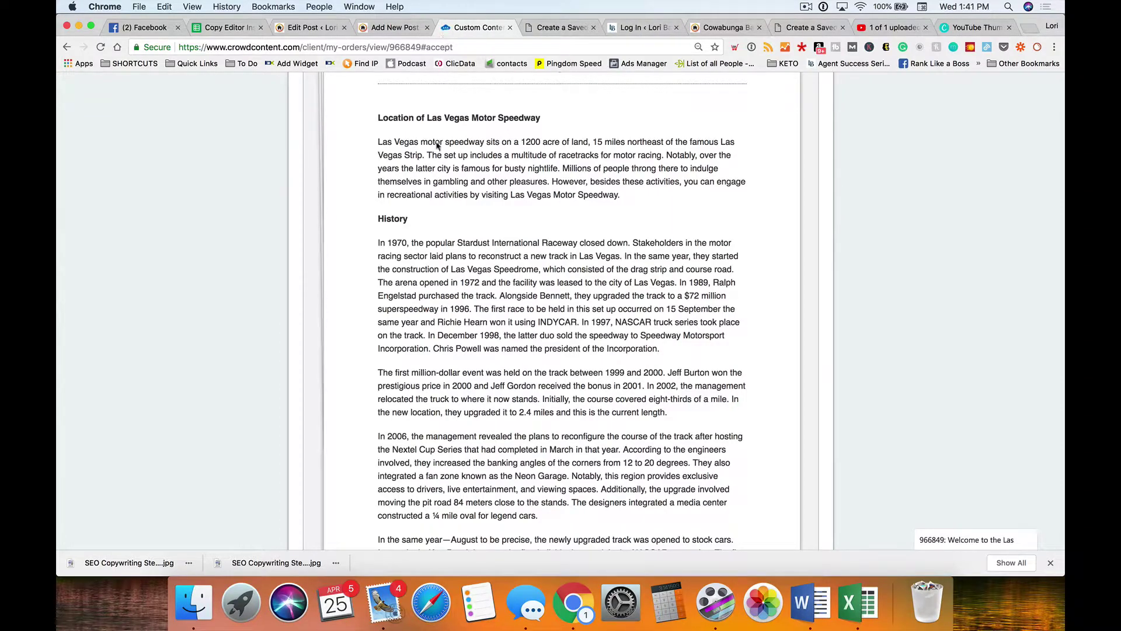
scroll(525, 216, down, 2)
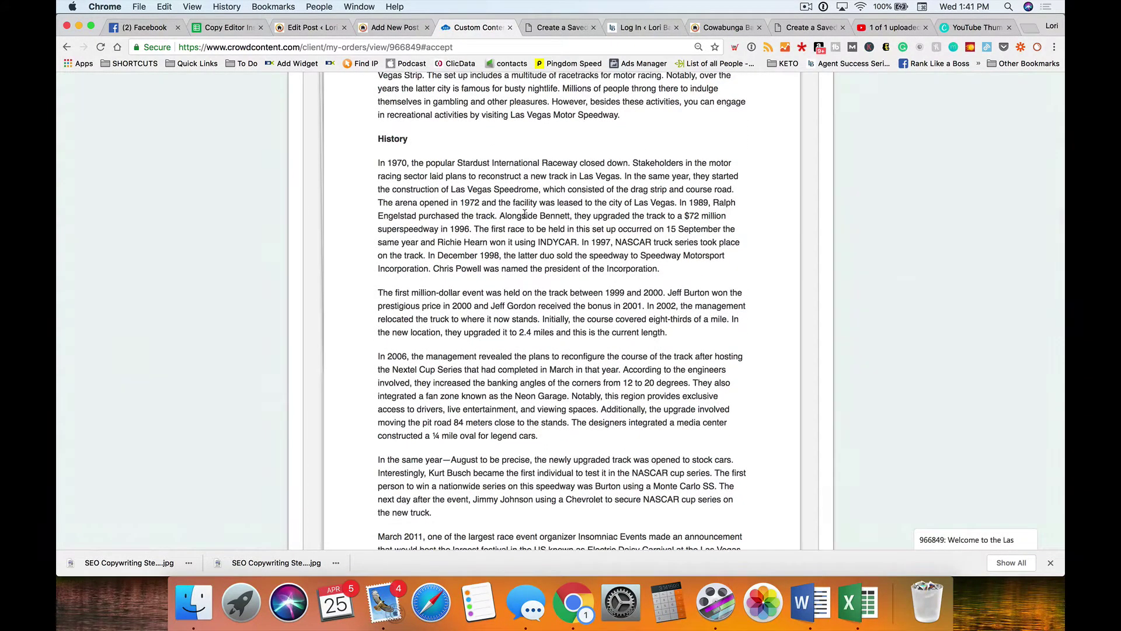
scroll(524, 215, up, 5)
scroll(524, 214, down, 3)
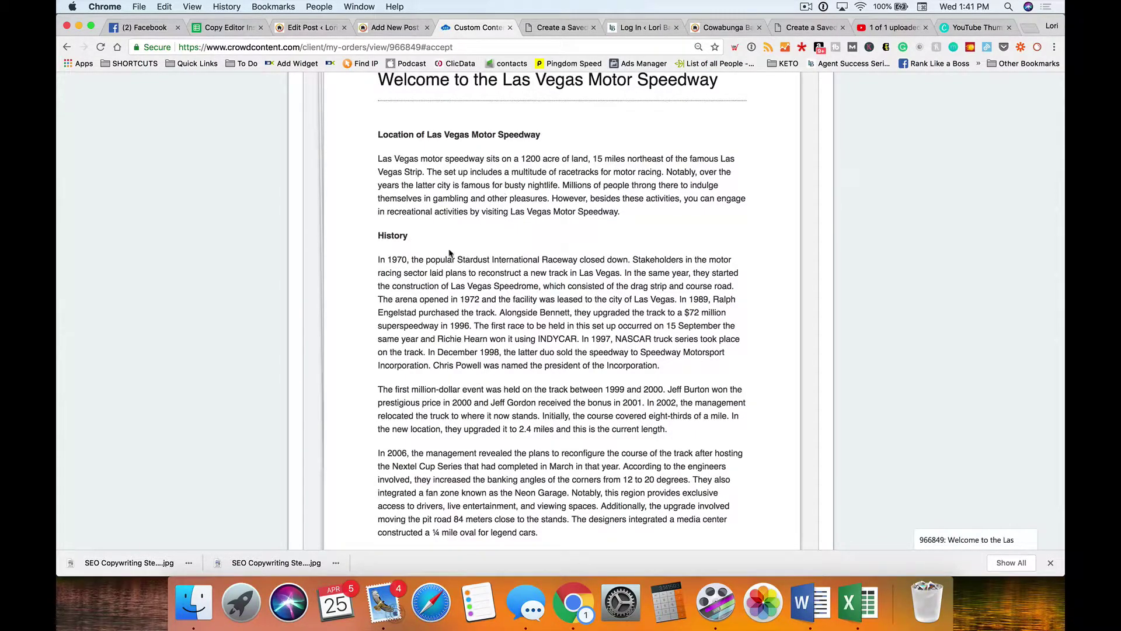
click(386, 29)
scroll(414, 288, down, 5)
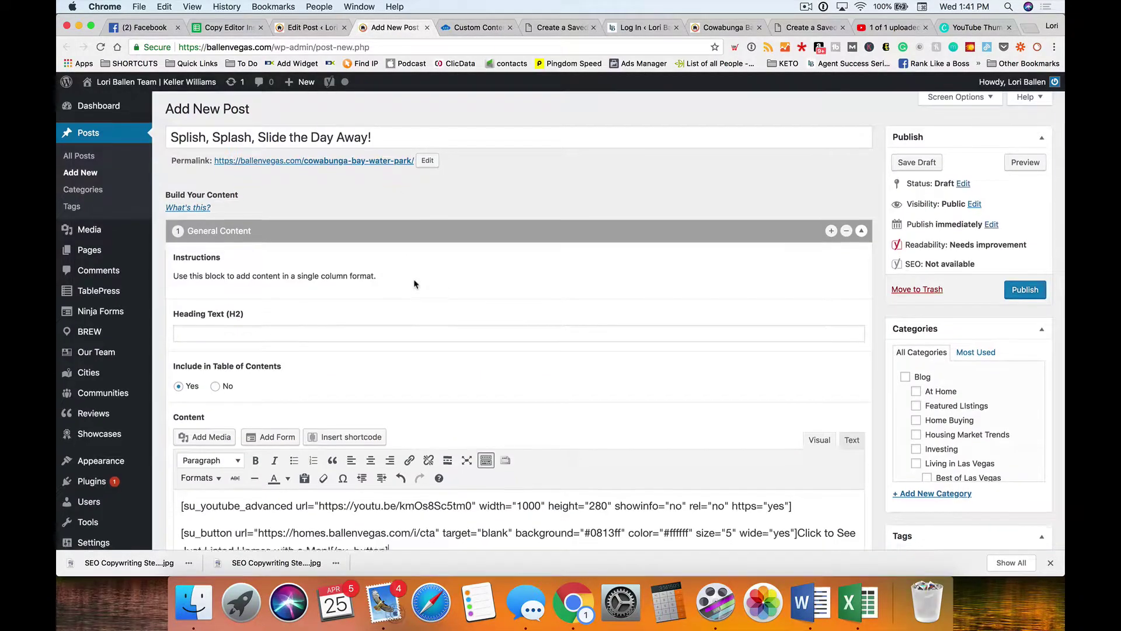
scroll(414, 285, down, 10)
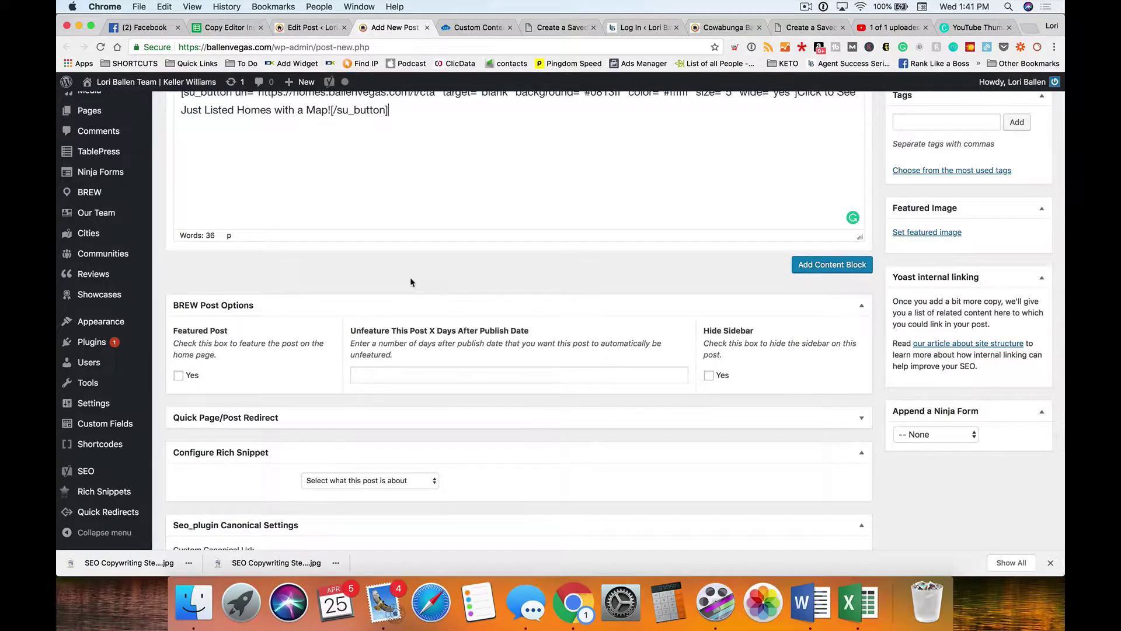
scroll(410, 282, up, 2)
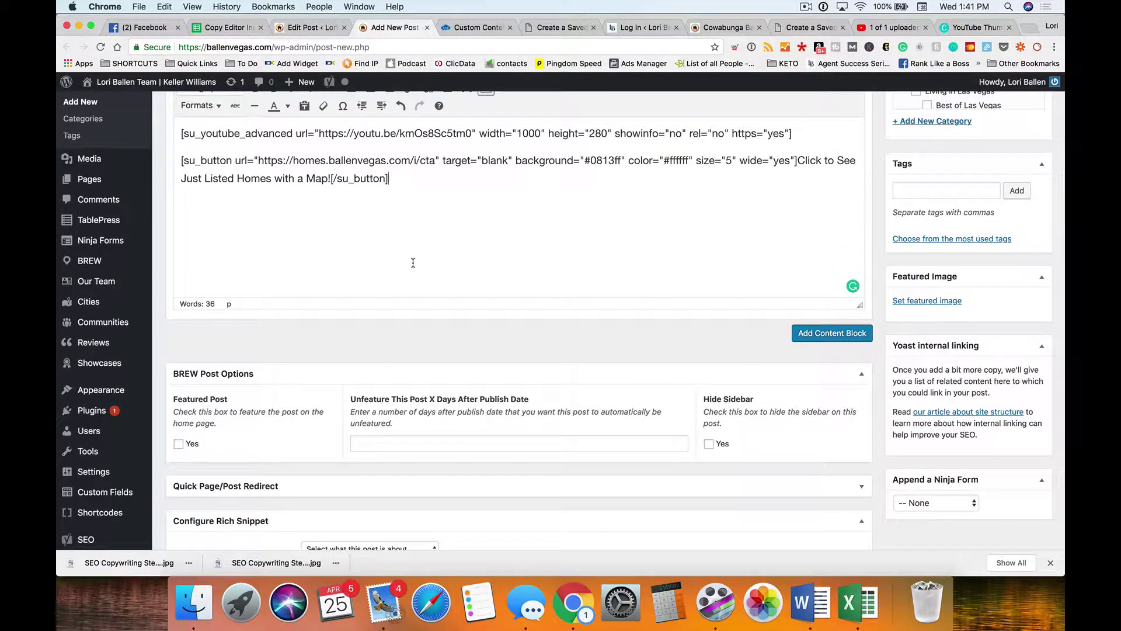
scroll(413, 263, down, 2)
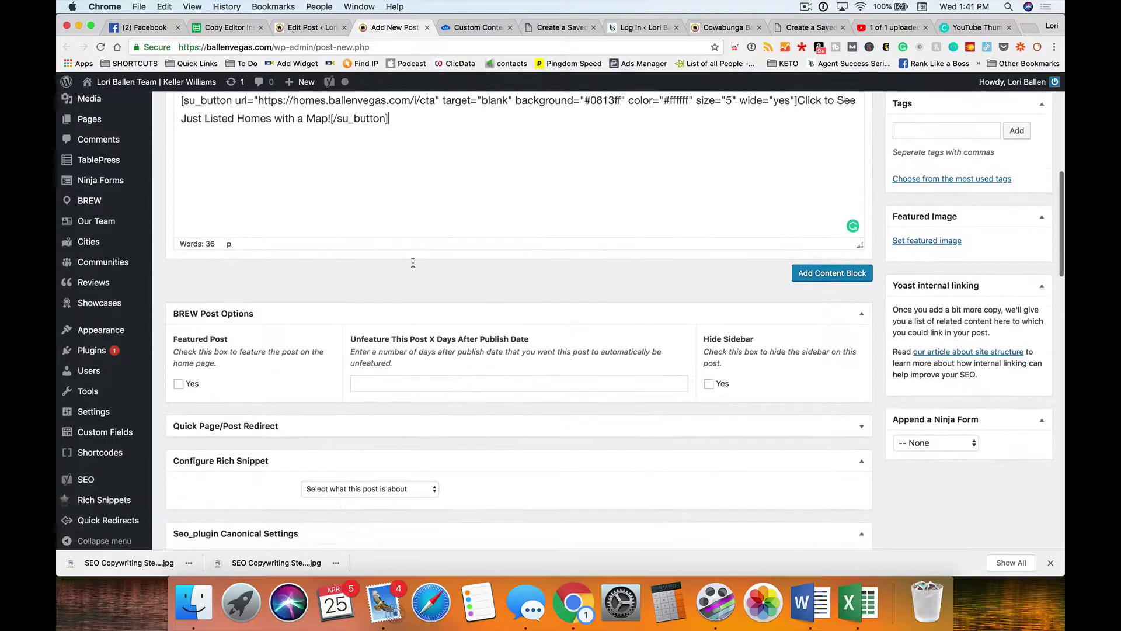
scroll(413, 263, down, 3)
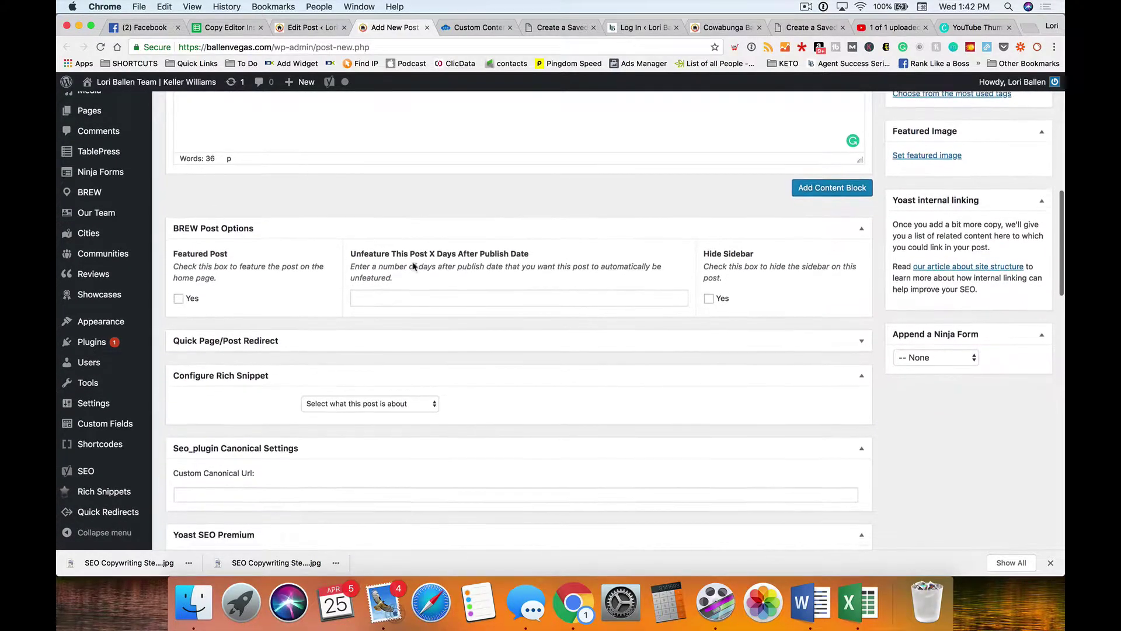
click(477, 29)
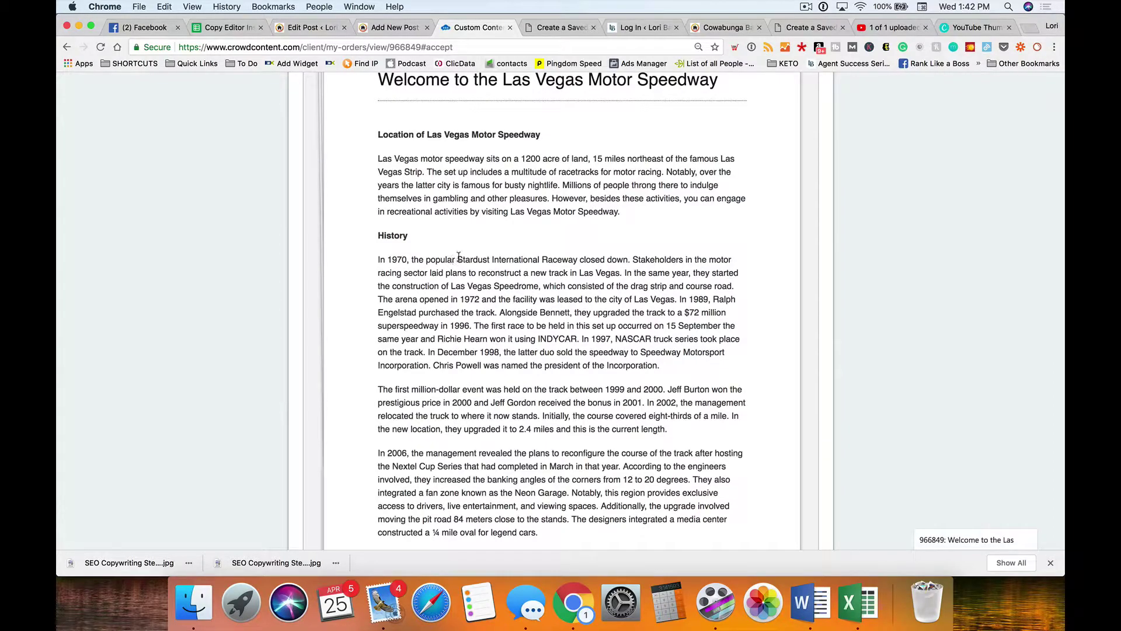
- Select and clear the speedway Location paragraph, then go to the Content orders list
drag(620, 212, 377, 160)
scroll(453, 176, up, 5)
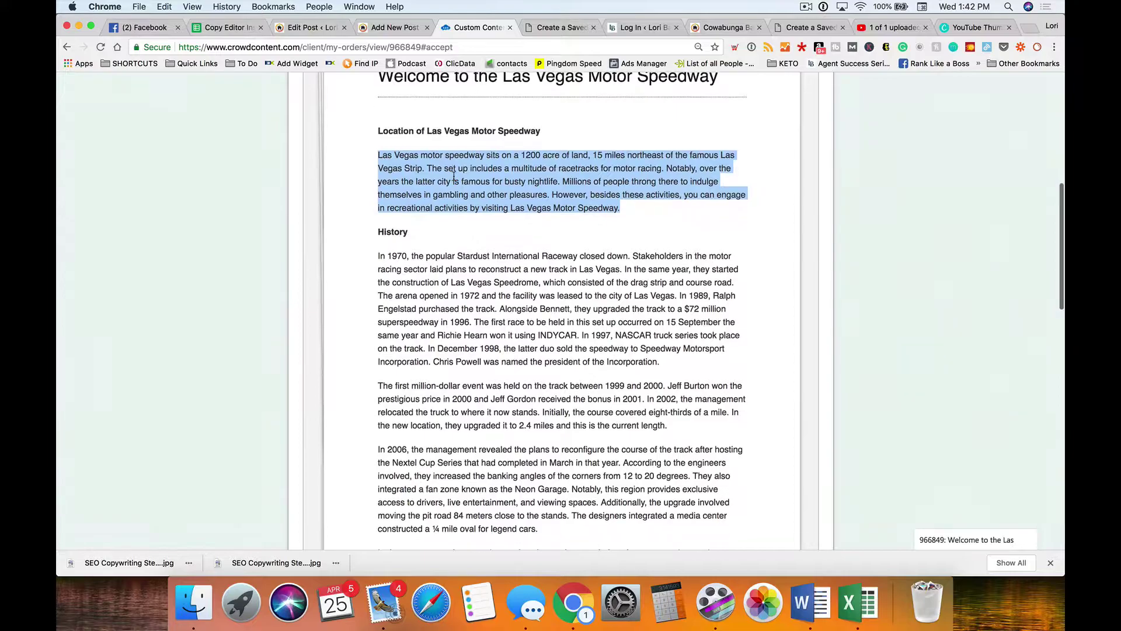
scroll(458, 187, down, 4)
click(496, 209)
scroll(495, 207, down, 6)
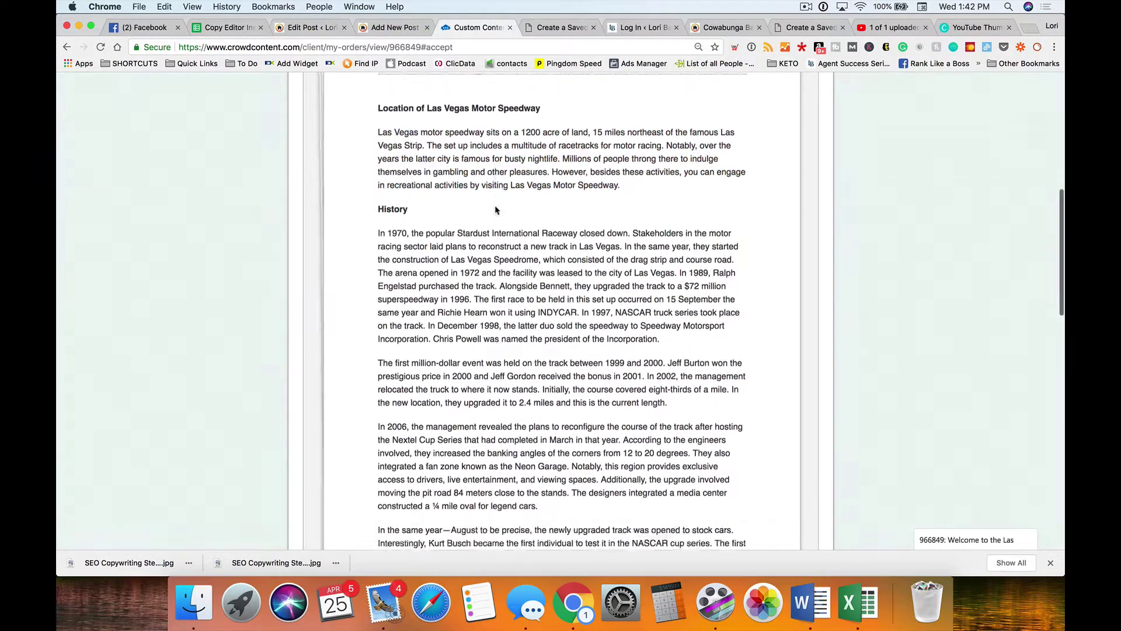
scroll(496, 207, down, 8)
scroll(508, 210, up, 20)
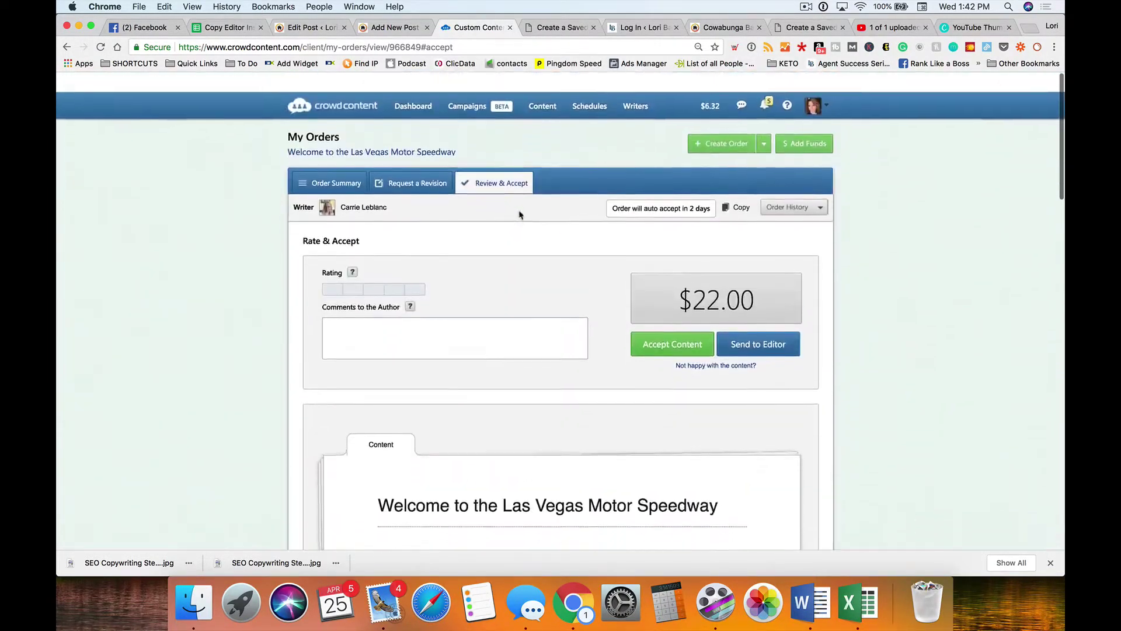
scroll(519, 215, down, 2)
scroll(519, 215, up, 2)
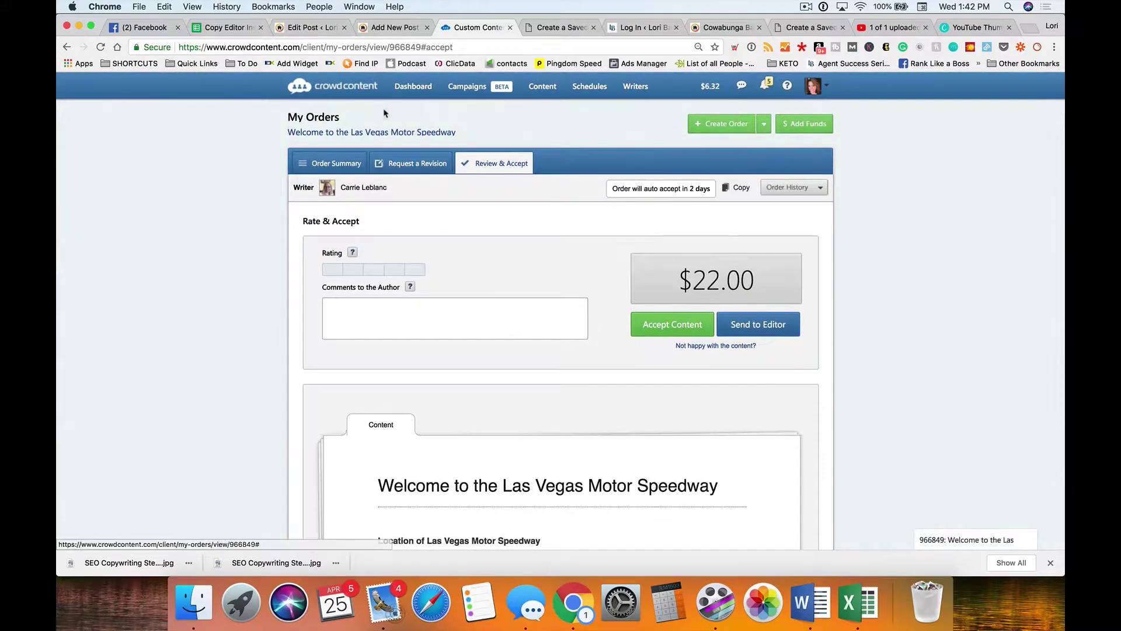
scroll(304, 92, down, 2)
scroll(303, 92, up, 2)
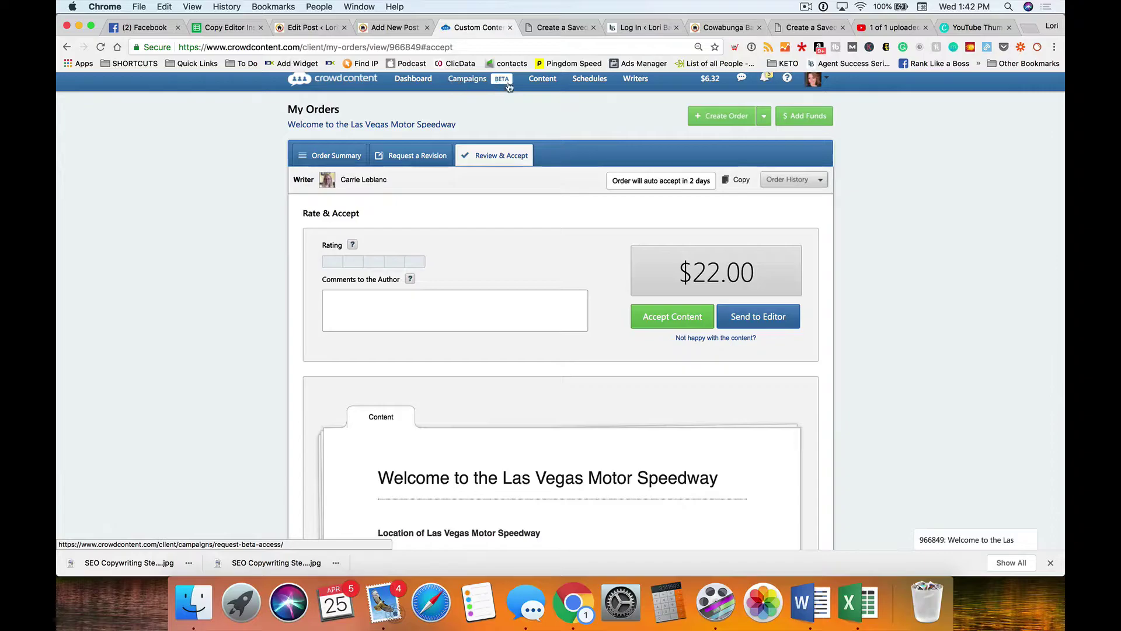
click(542, 77)
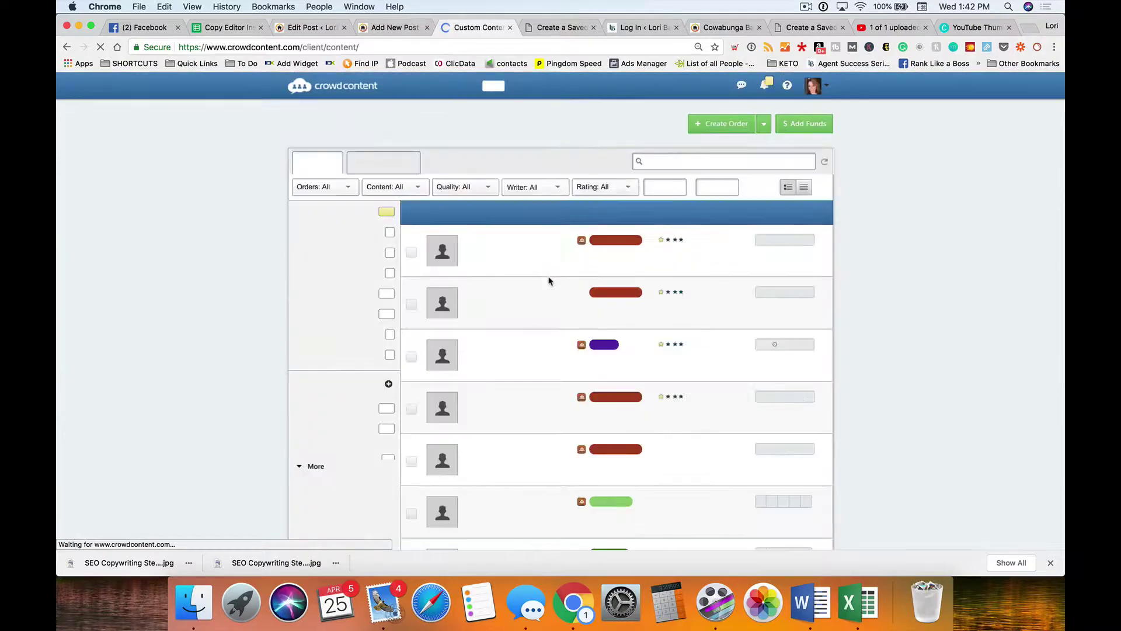
- Open the Cowabunga Bay Henderson Water Park order from the content list
scroll(549, 280, down, 5)
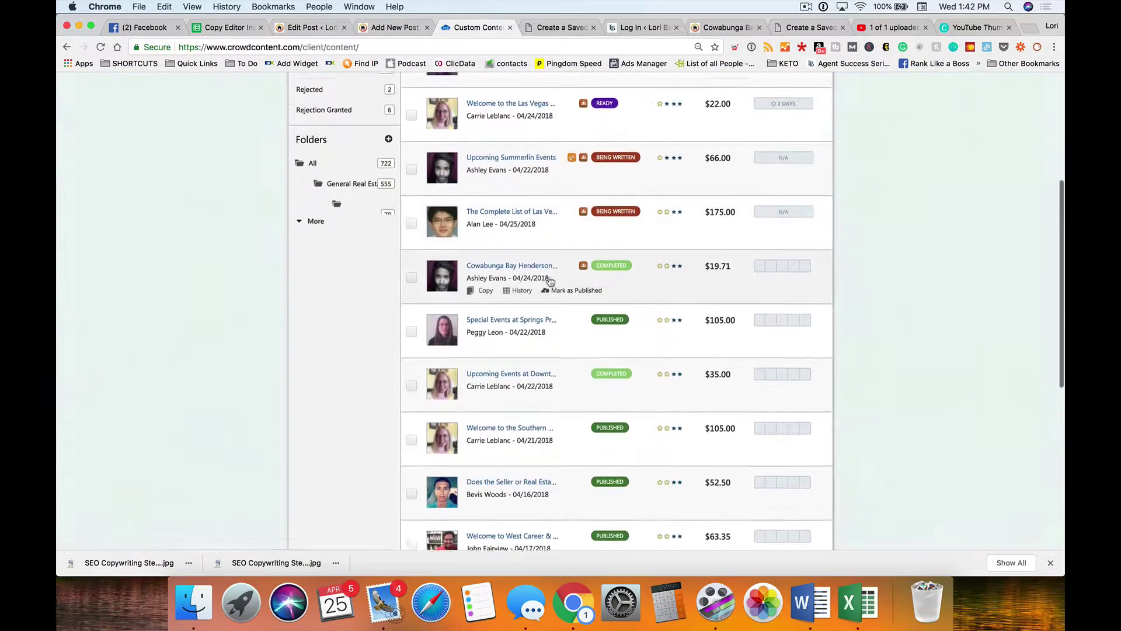
scroll(526, 278, up, 1)
click(496, 274)
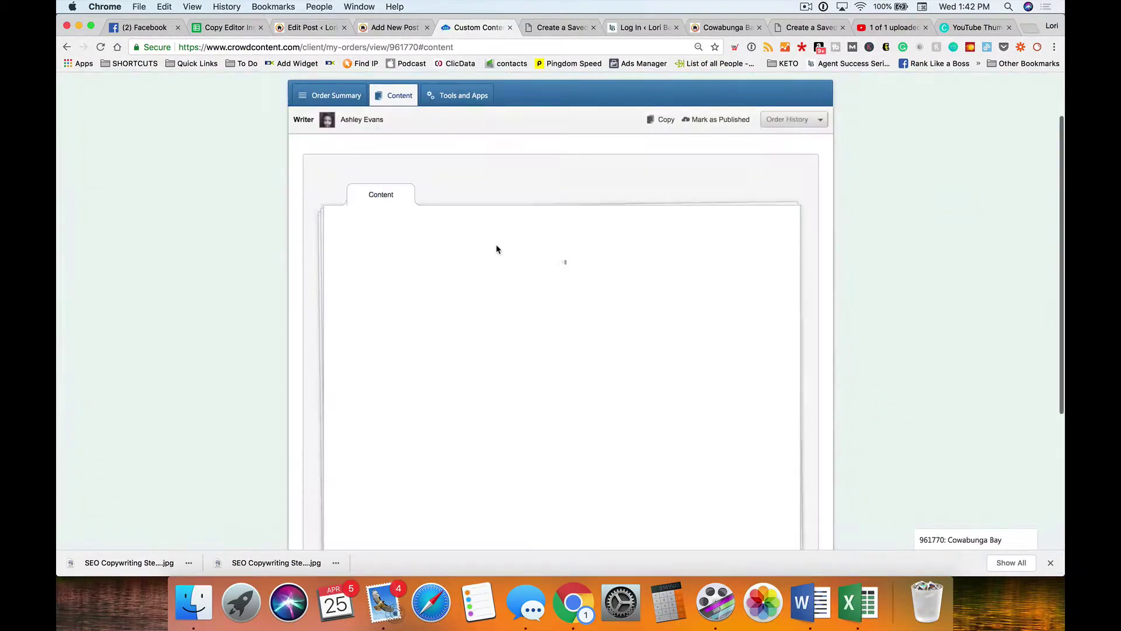
- Select the SEO title 'Cowabunga Bay Henderson Water Park' and try partial text selections
scroll(500, 248, down, 5)
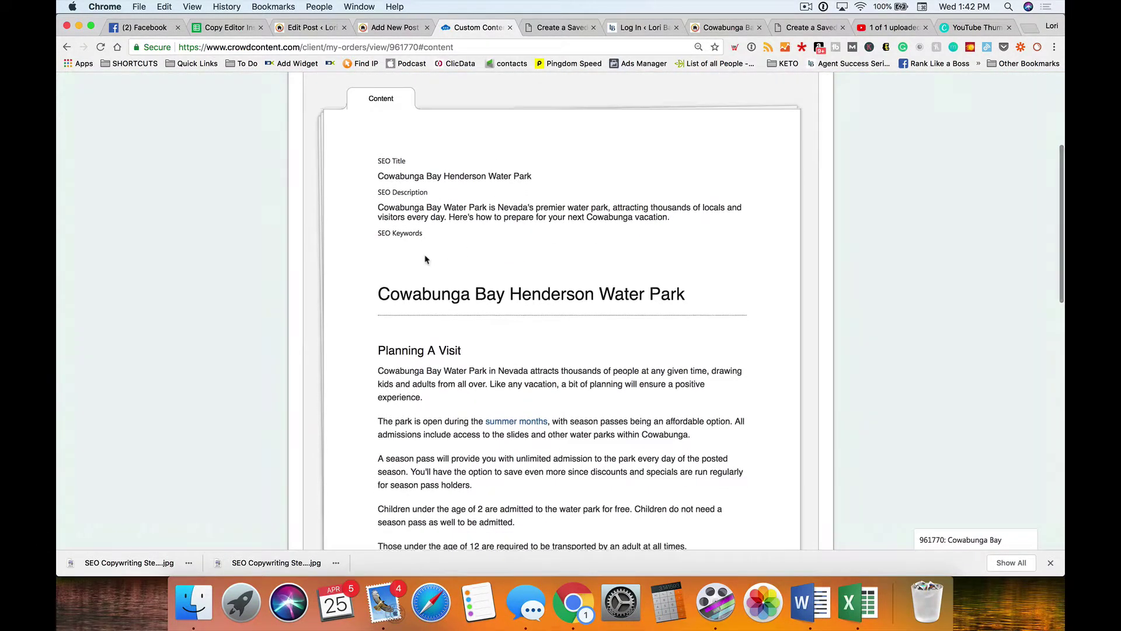
scroll(425, 259, down, 1)
triple_click(386, 155)
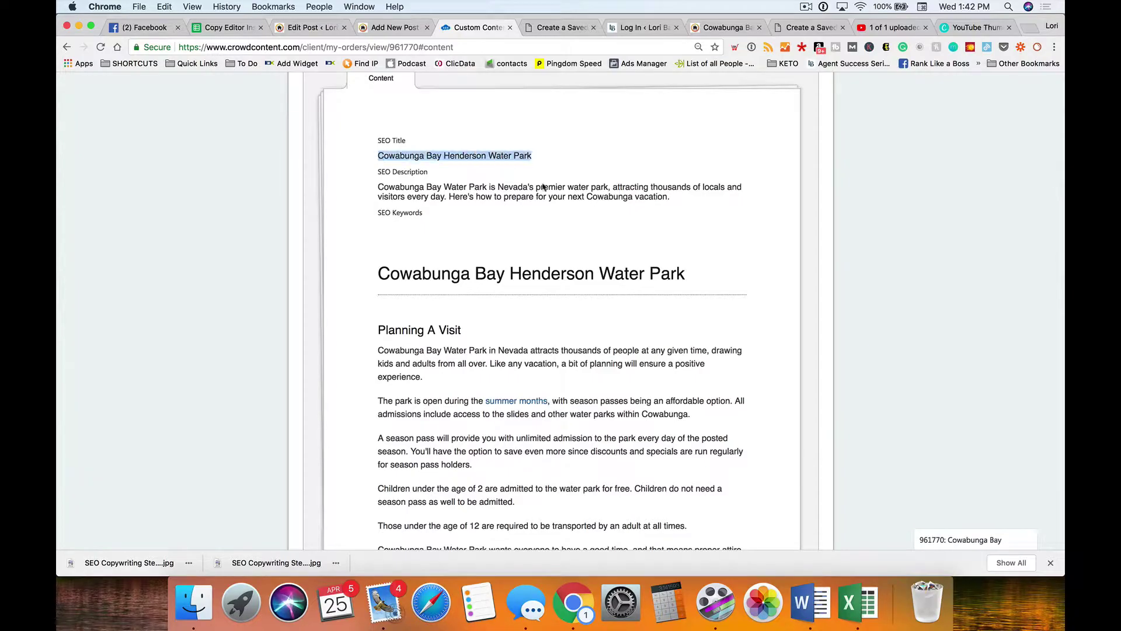
drag(464, 187, 743, 188)
scroll(712, 222, down, 6)
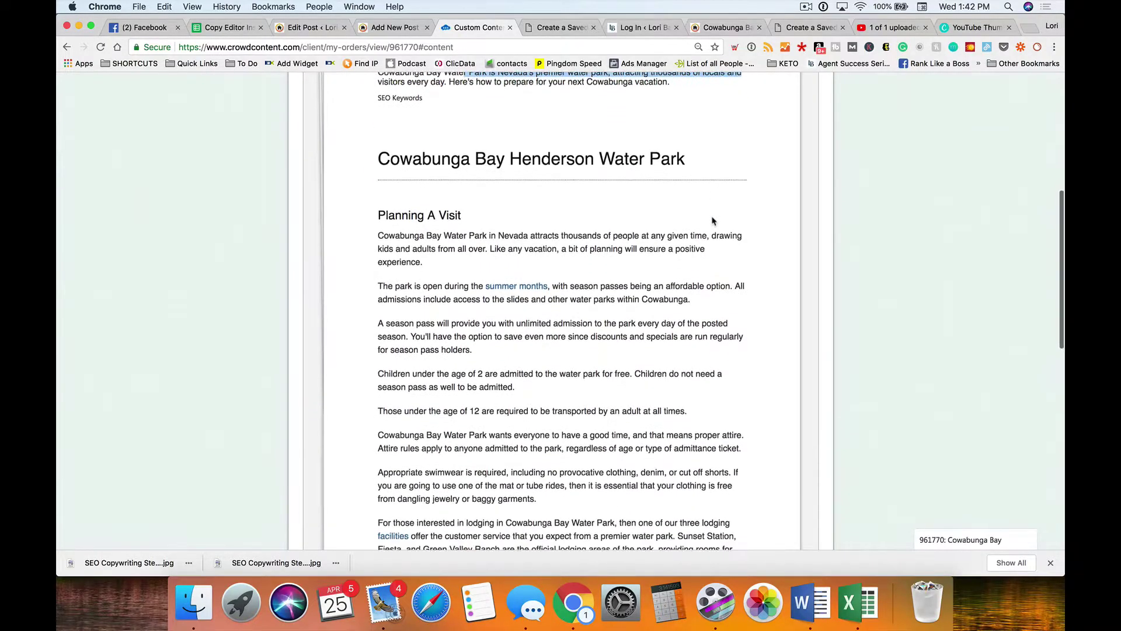
scroll(712, 221, down, 1)
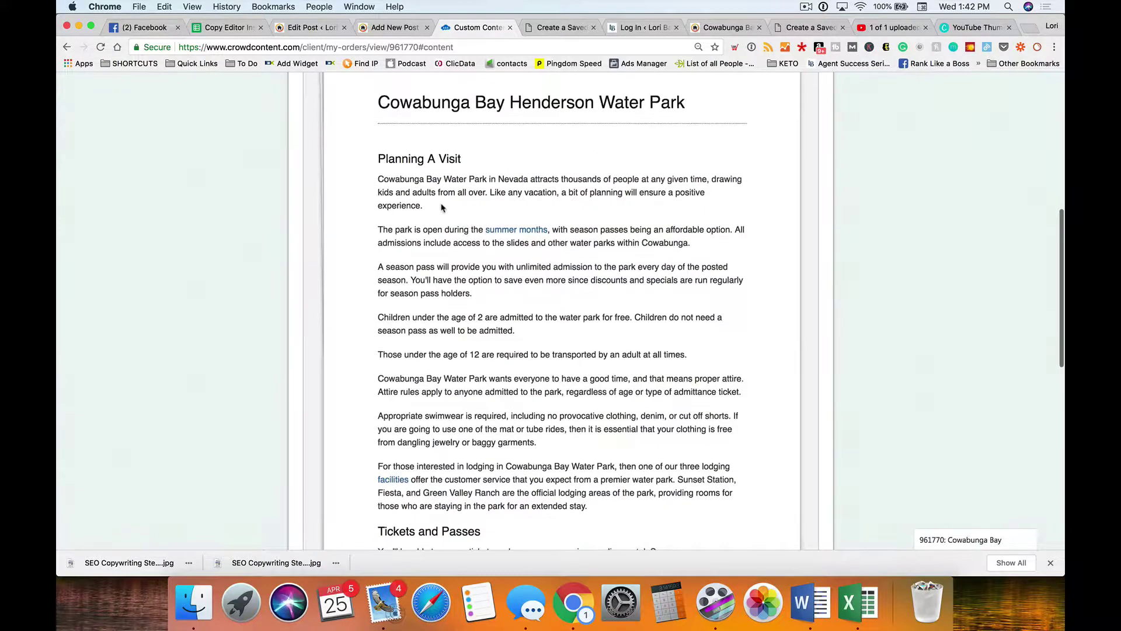
scroll(442, 207, up, 2)
scroll(442, 207, up, 2)
scroll(442, 207, down, 4)
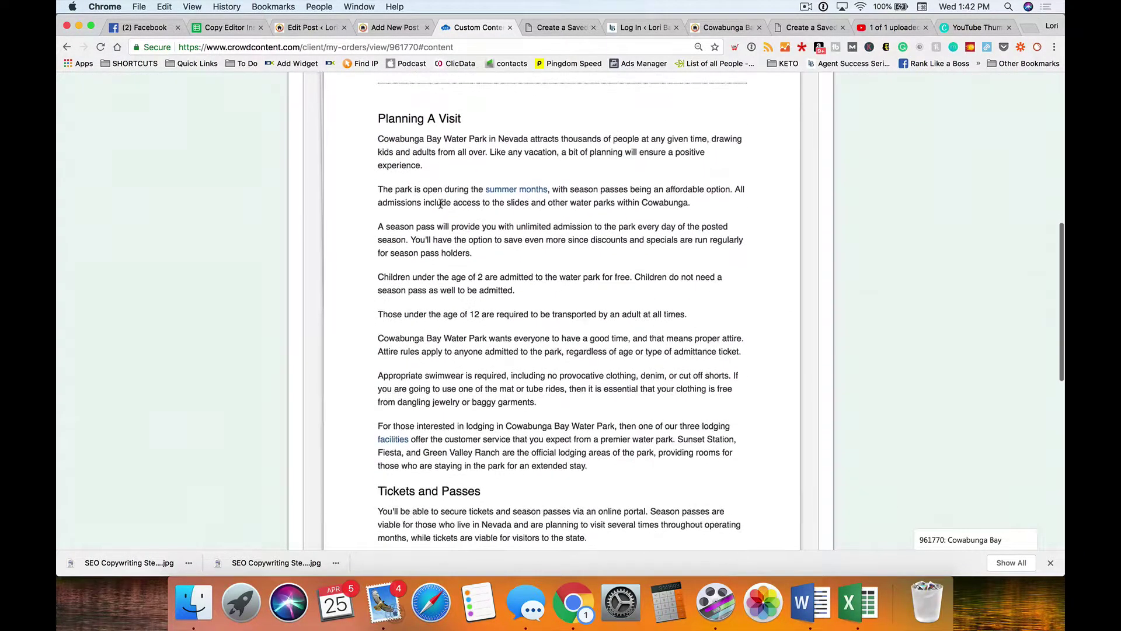
scroll(442, 208, down, 1)
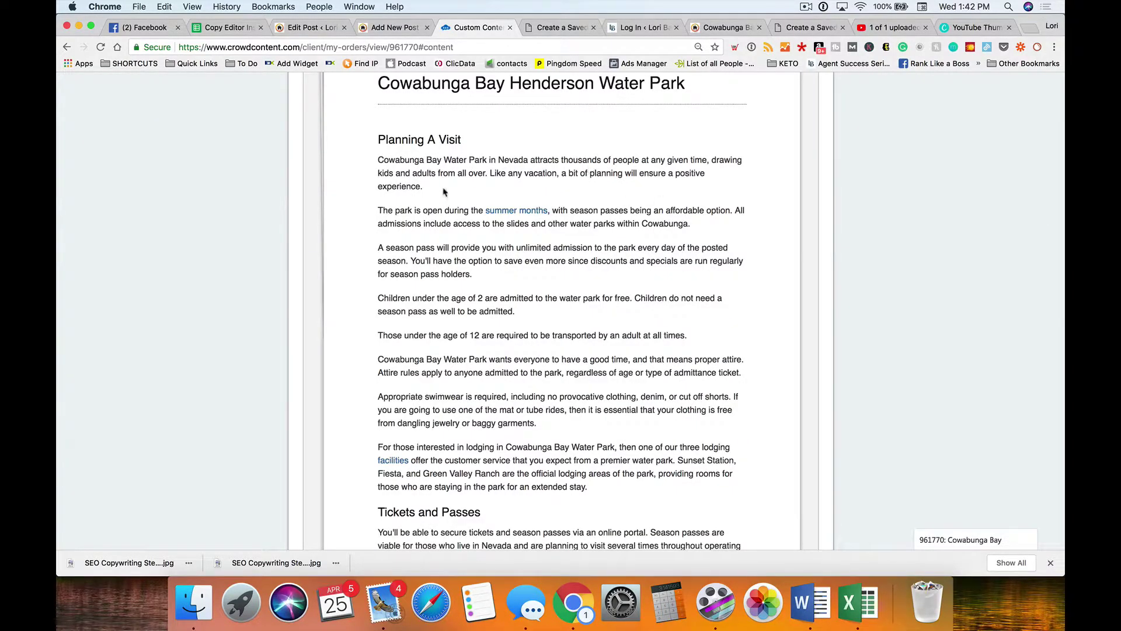
drag(441, 223, 603, 224)
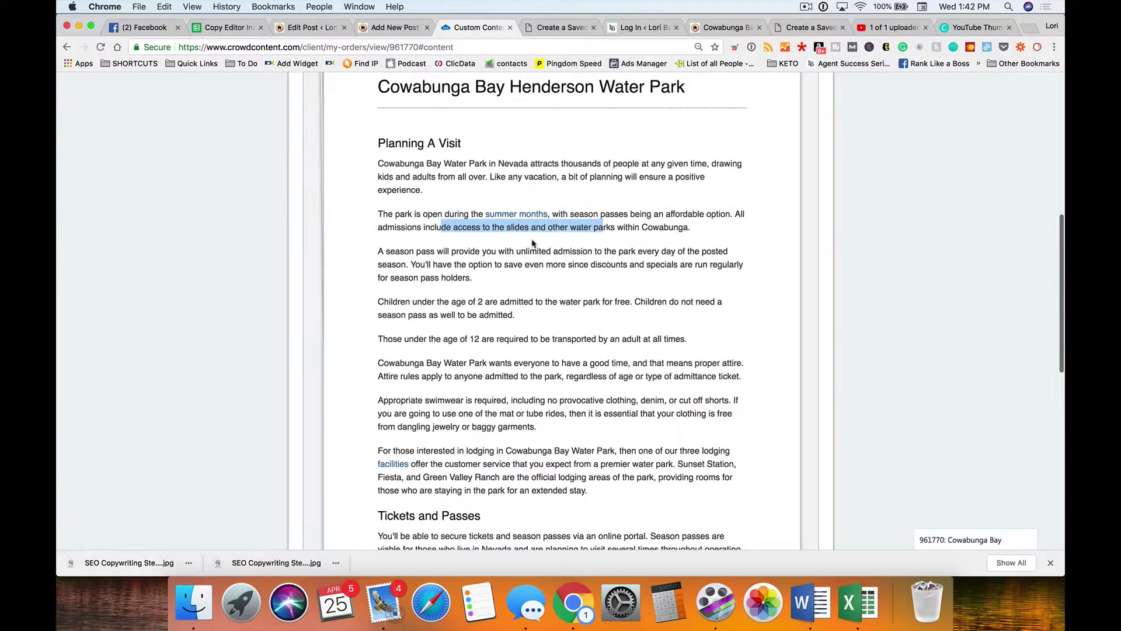
scroll(533, 238, down, 5)
scroll(533, 239, up, 7)
click(398, 236)
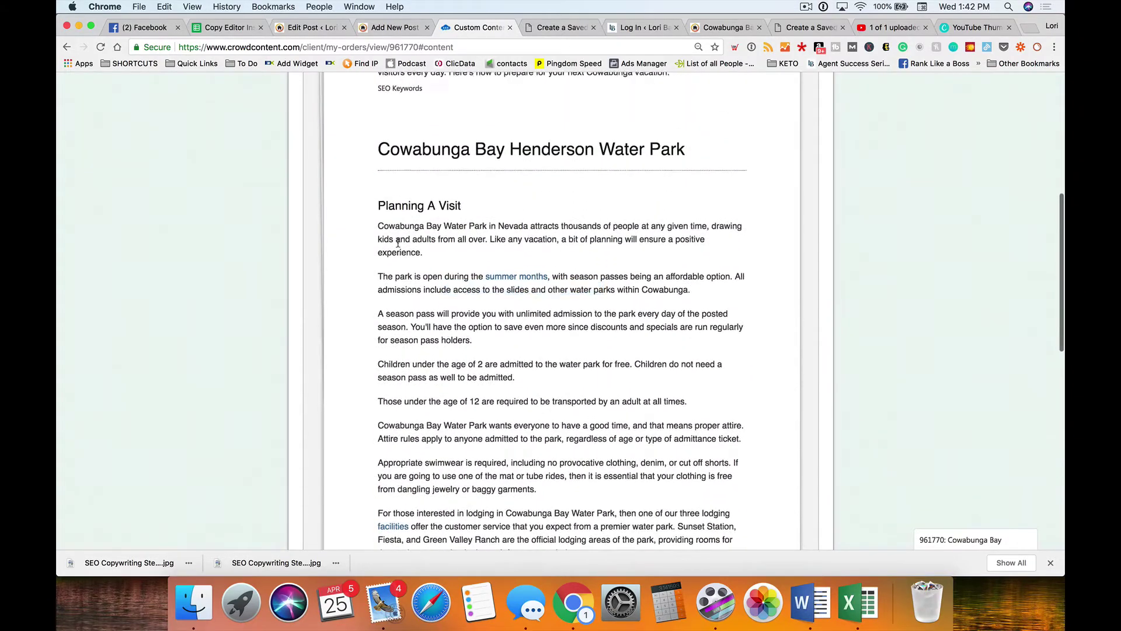
- Select the Planning A Visit paragraphs from 'The park is open' through the lodging paragraph
drag(375, 225, 445, 252)
scroll(445, 253, down, 4)
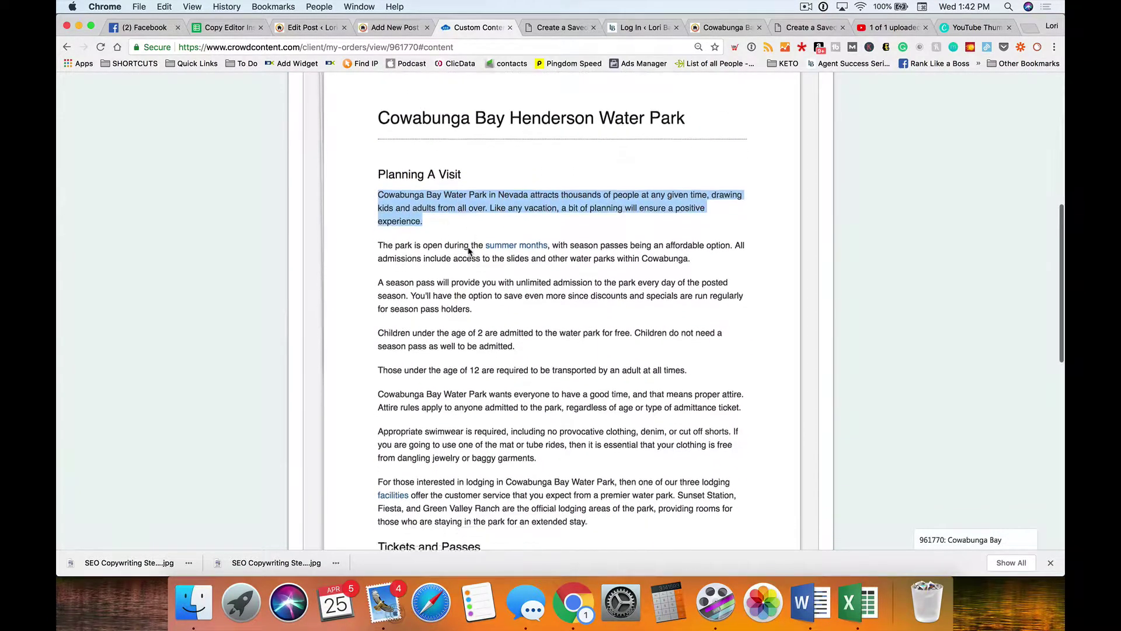
click(439, 205)
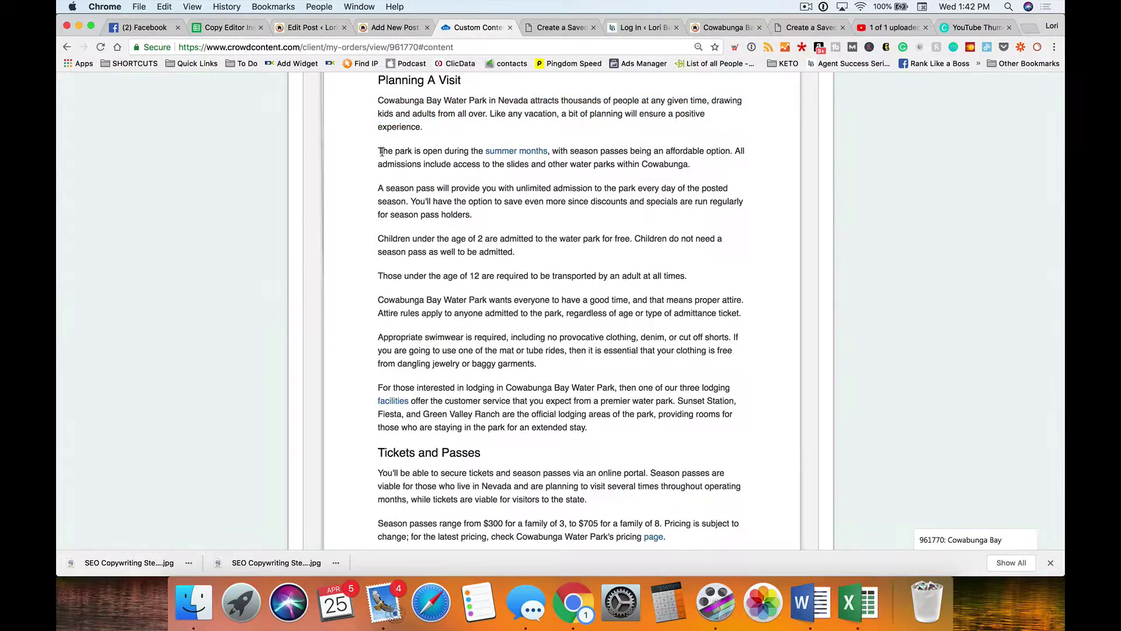
drag(378, 151, 643, 437)
scroll(643, 436, down, 1)
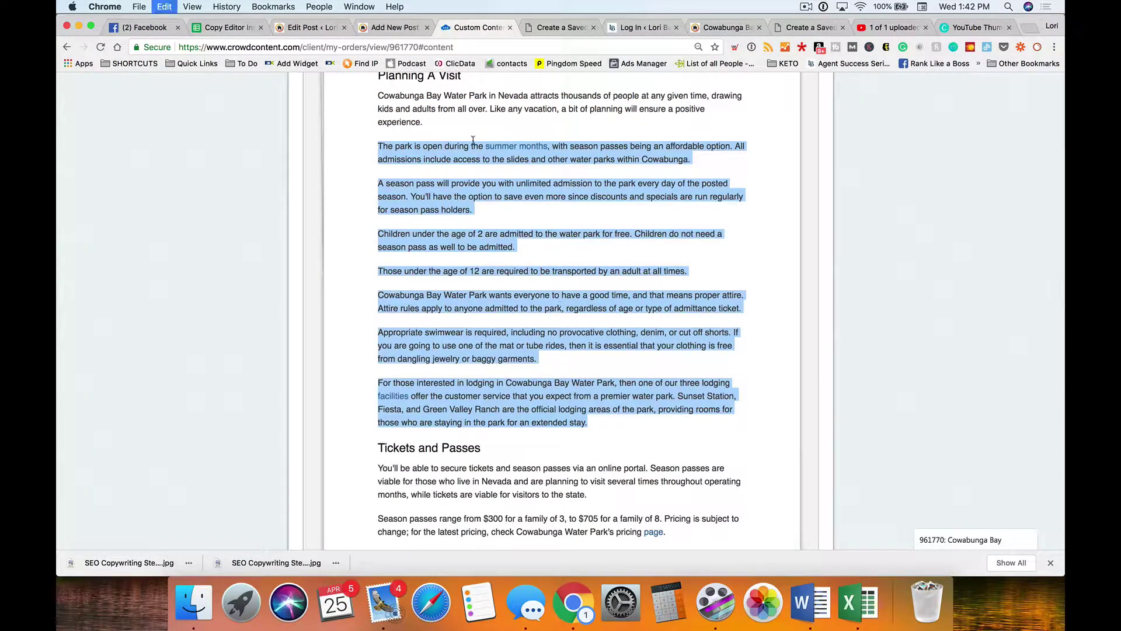
- Return to the Add New Post editor and open the Add Content Block type list
click(381, 30)
scroll(300, 239, up, 5)
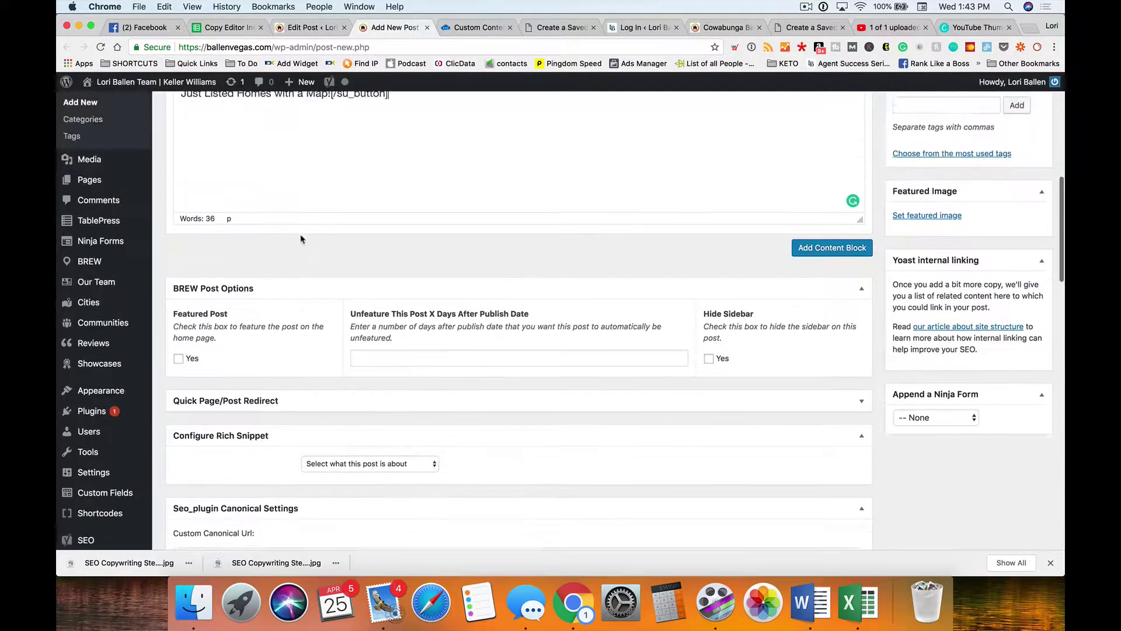
scroll(299, 241, down, 3)
click(837, 265)
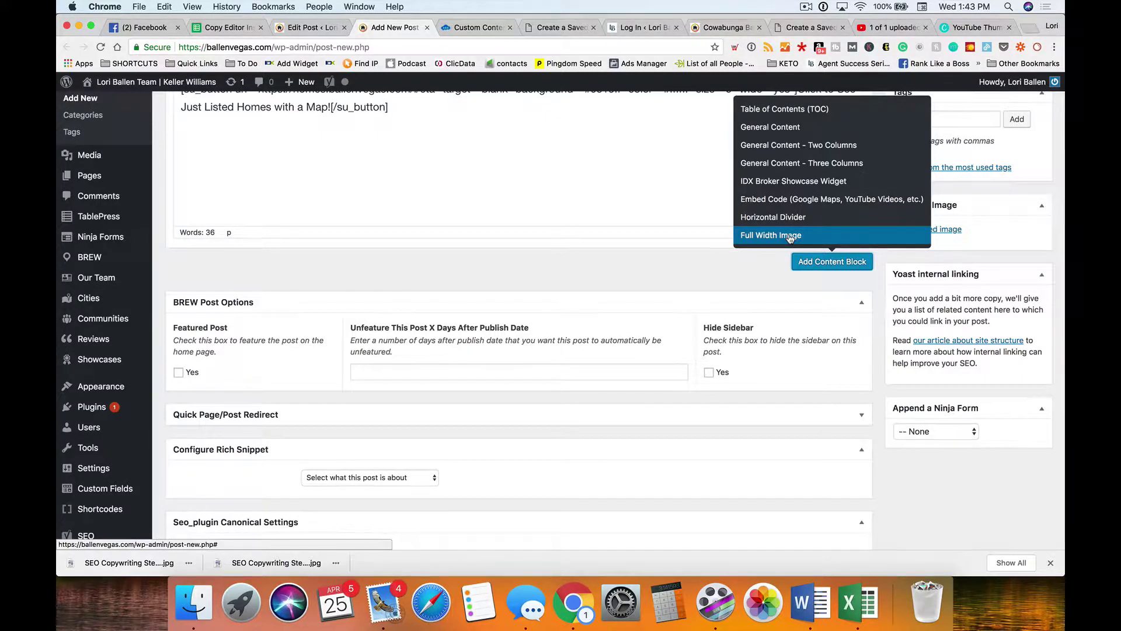
- Add a General Content block and paste the copied park paragraphs into its content
click(770, 127)
scroll(375, 328, down, 5)
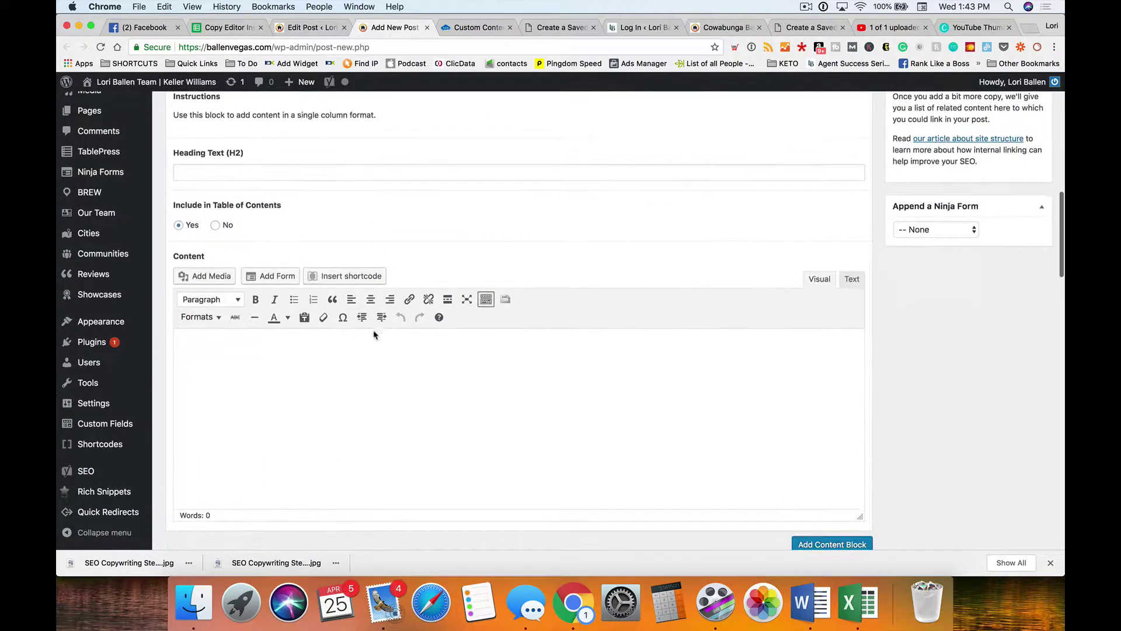
click(317, 383)
key(super+v)
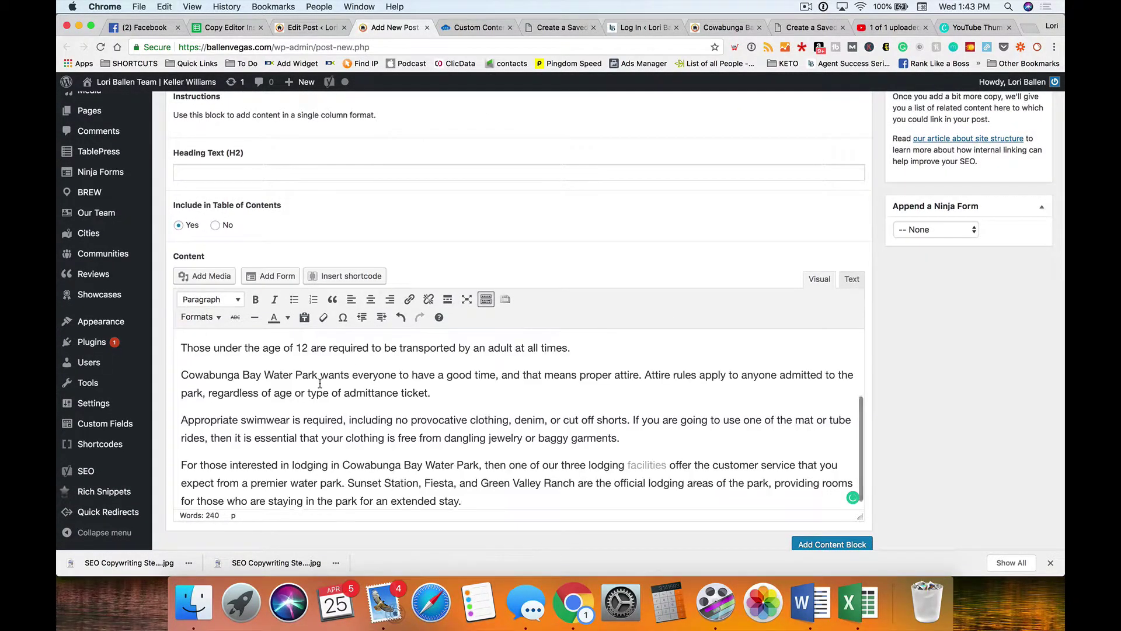
scroll(320, 383, up, 10)
- Enter 'Planning a Visit' as the block's H2 heading text
click(254, 344)
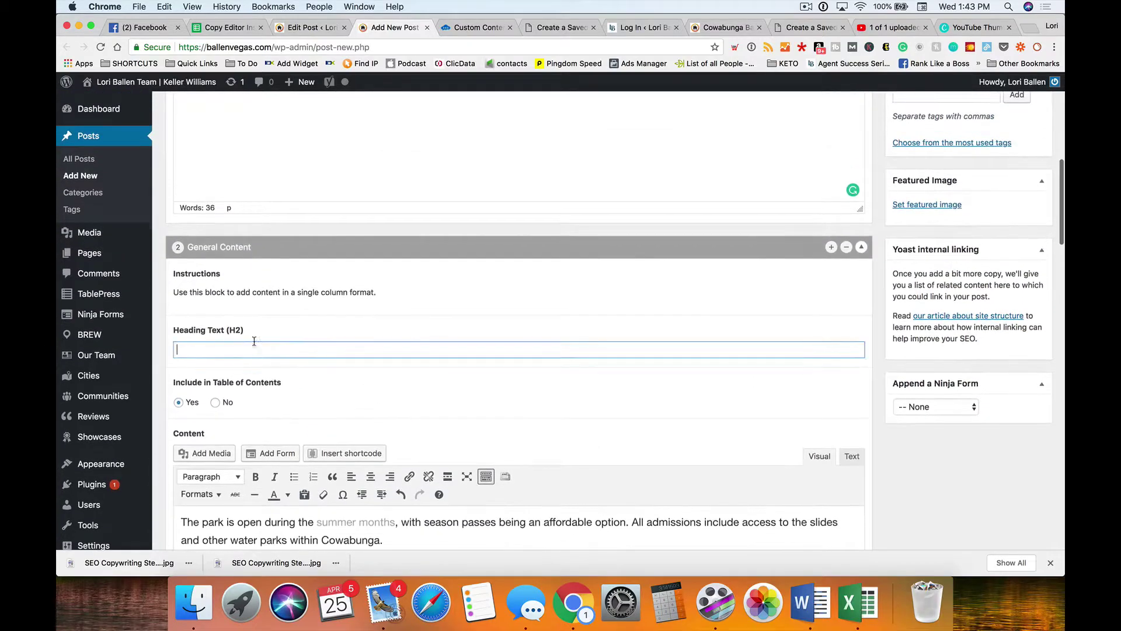
scroll(389, 300, down, 3)
text(Planning )
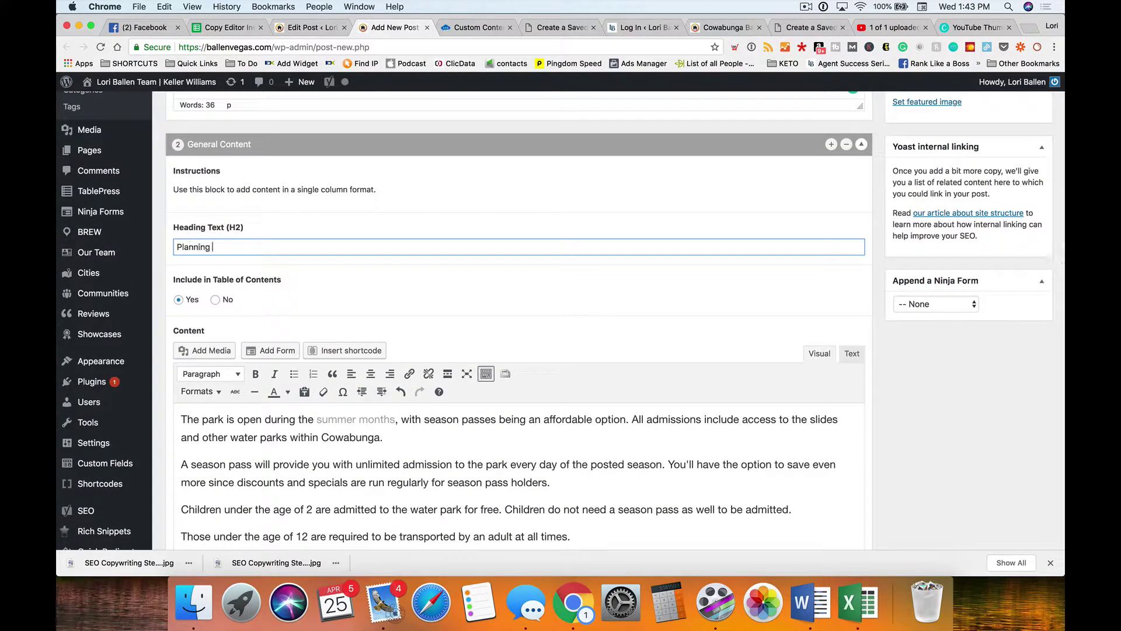
text(a Visit)
scroll(243, 245, down, 1)
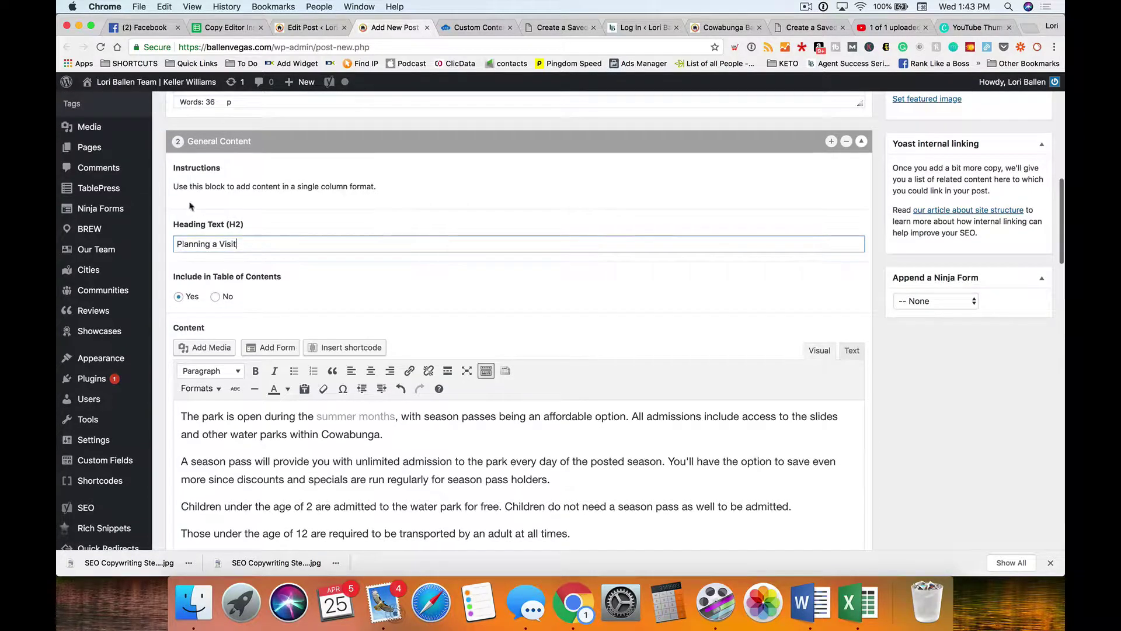
triple_click(263, 240)
scroll(450, 247, up, 5)
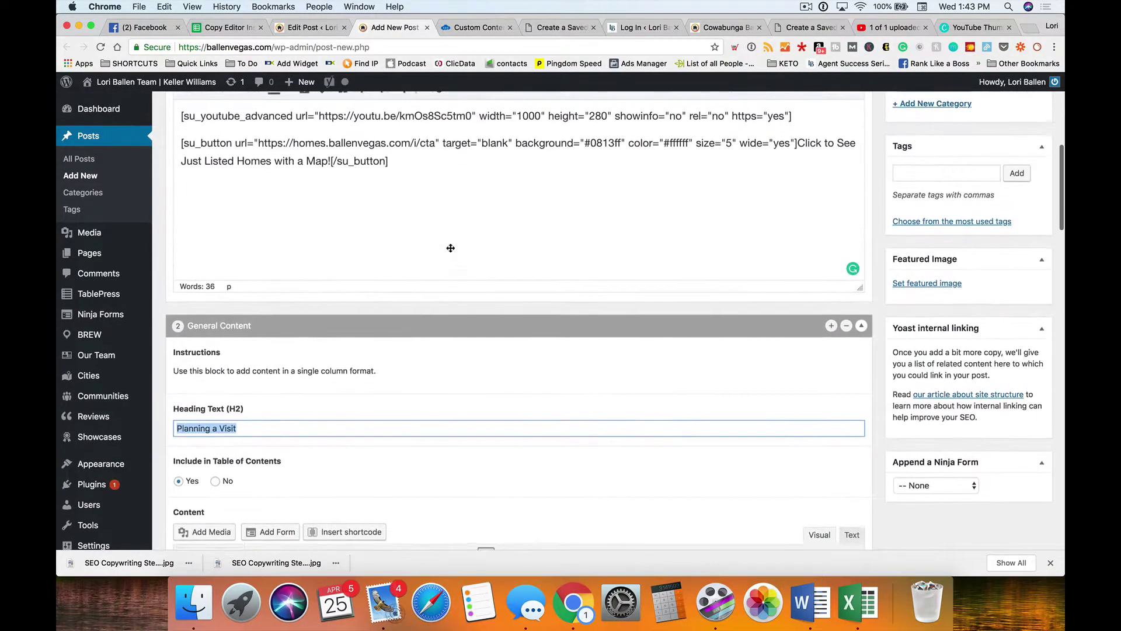
scroll(450, 247, down, 4)
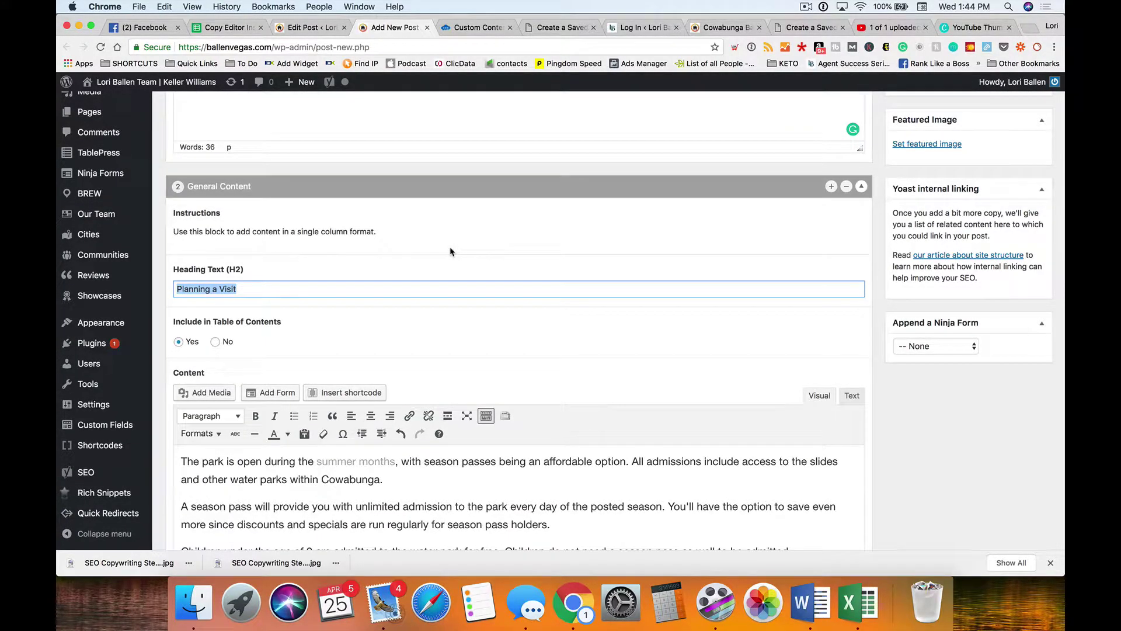
- Replace the H2 heading with 'About The Water Park'
scroll(448, 252, down, 1)
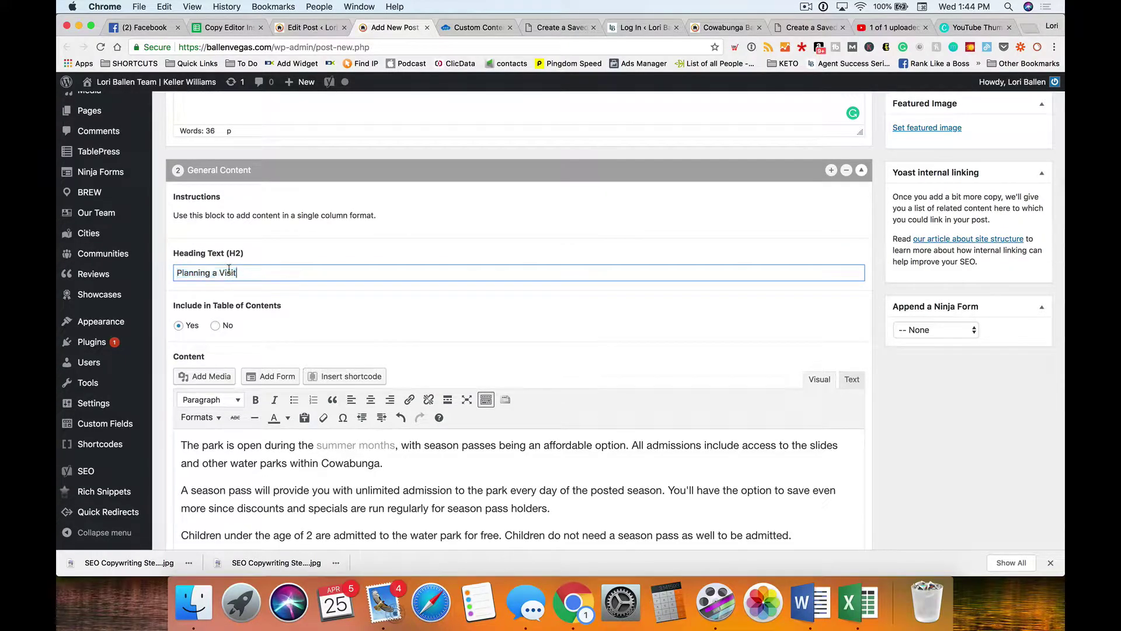
text(Getting)
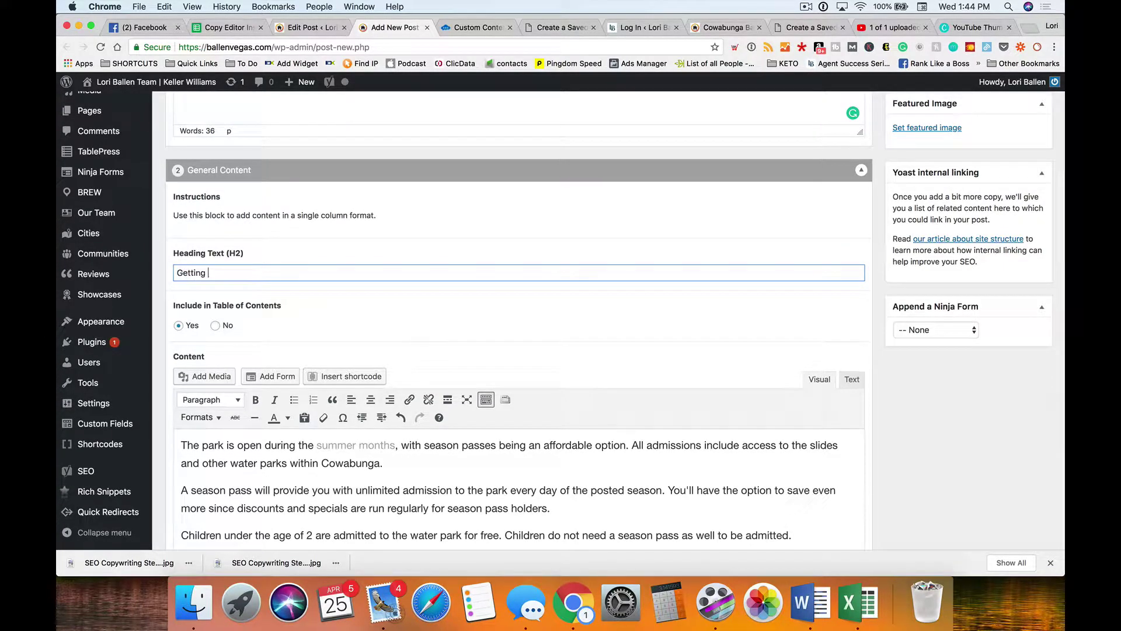
scroll(300, 305, down, 10)
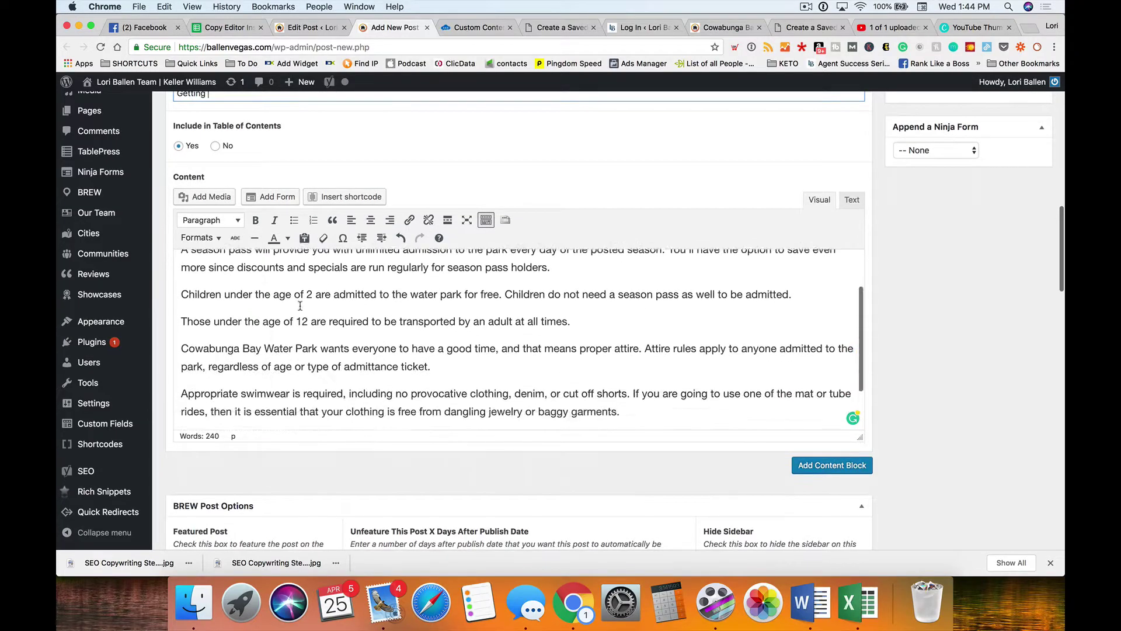
scroll(301, 305, up, 10)
key(super+a)
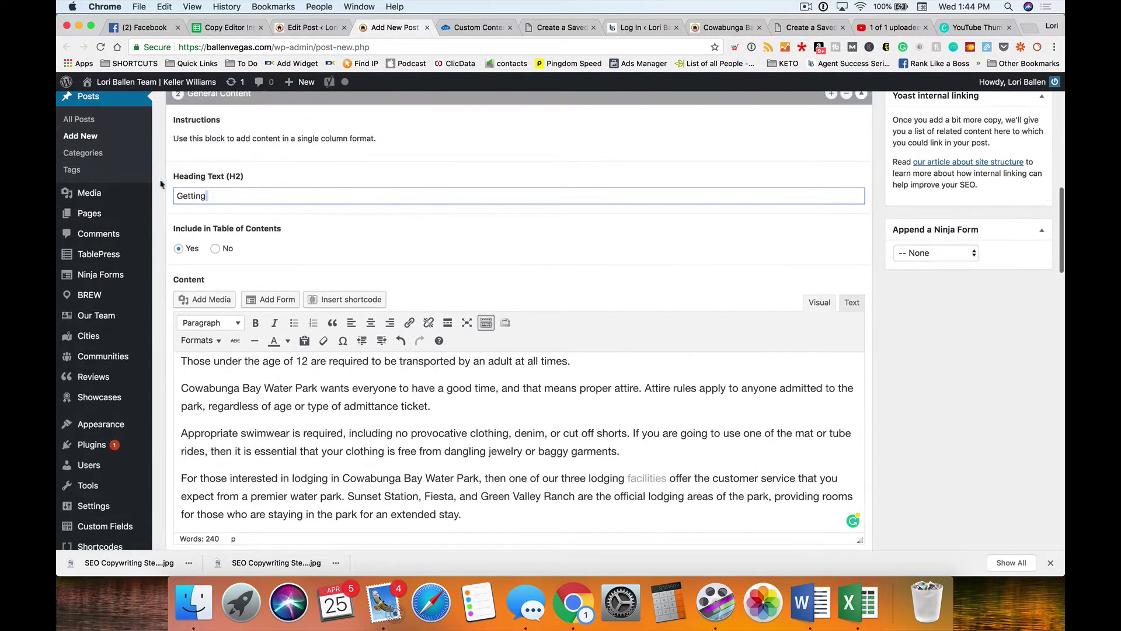
text(AB)
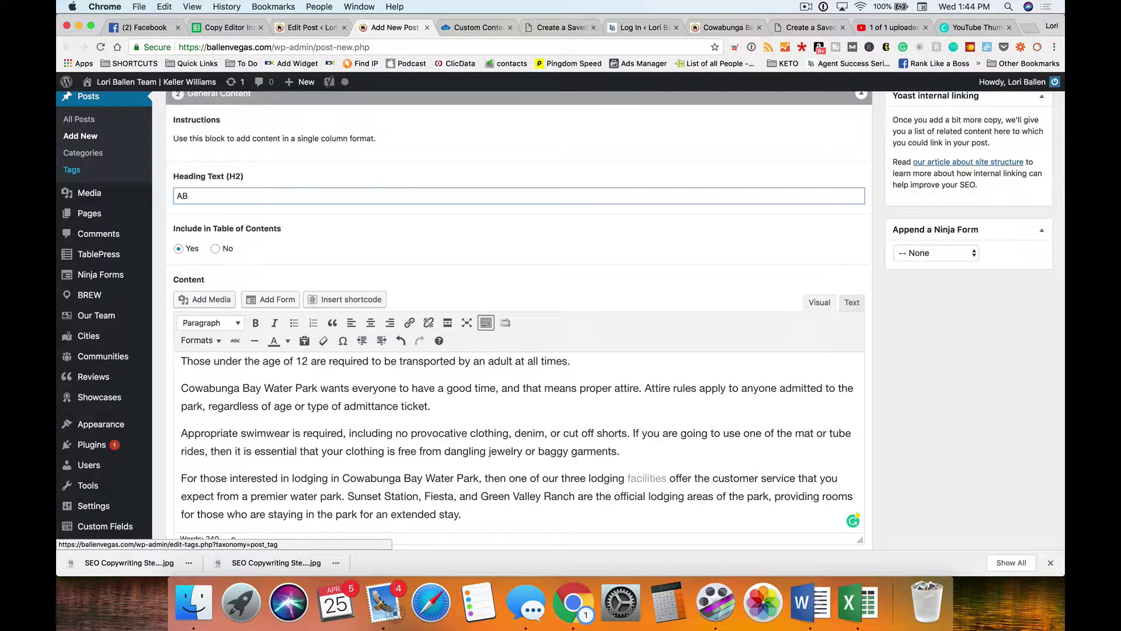
text(out The WaterPark)
scroll(362, 320, down, 3)
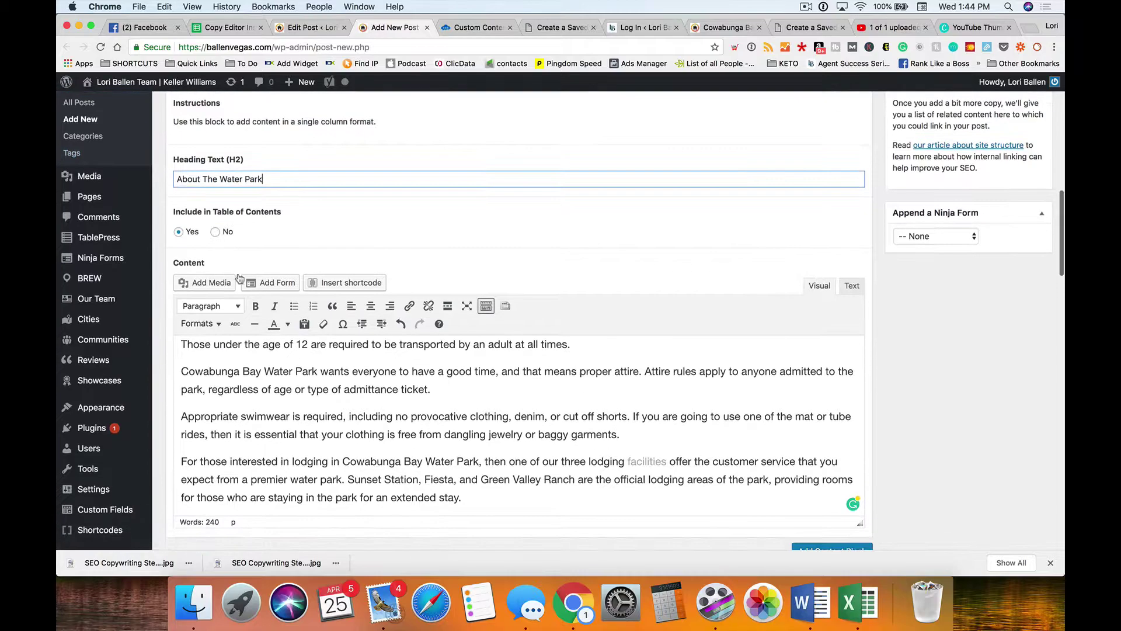
scroll(361, 319, down, 2)
scroll(361, 320, up, 6)
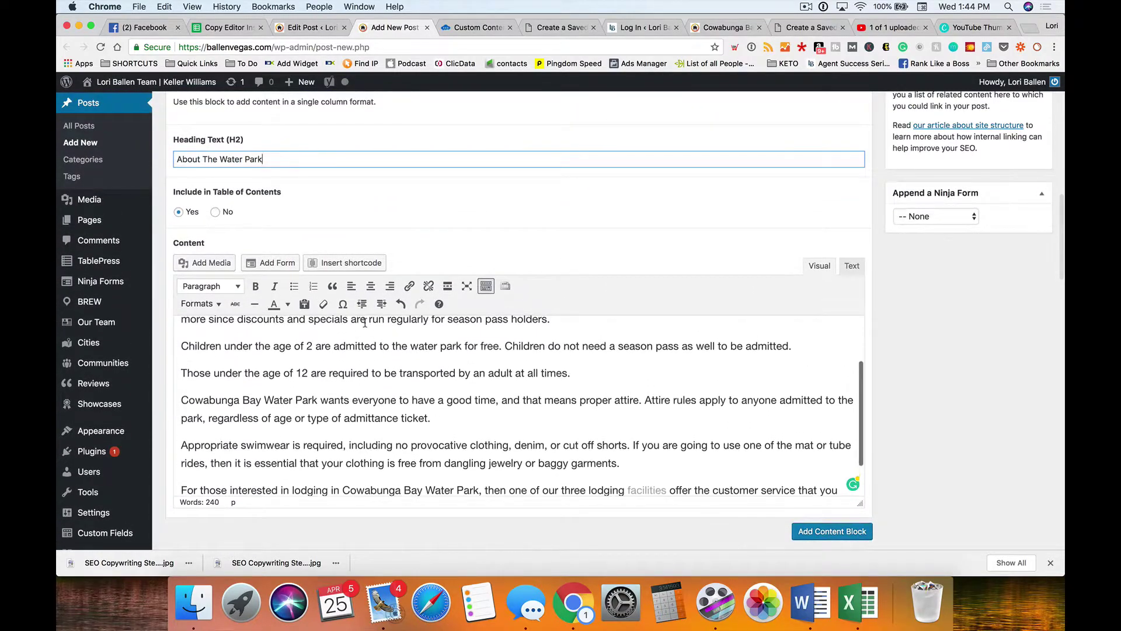
scroll(478, 320, up, 2)
scroll(409, 330, down, 1)
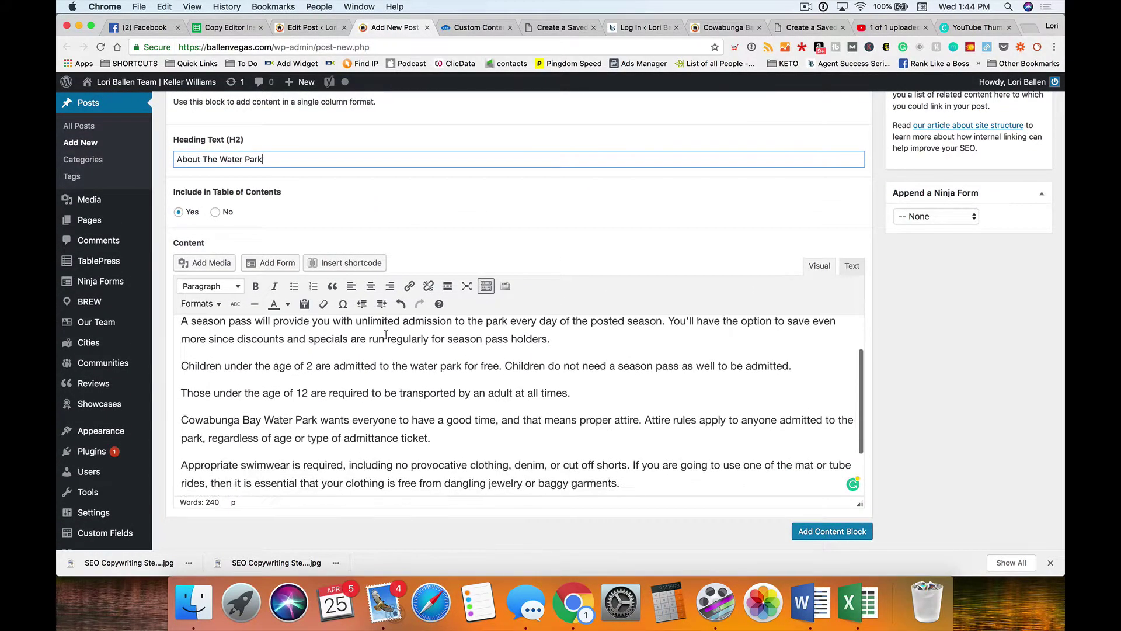
scroll(384, 335, up, 3)
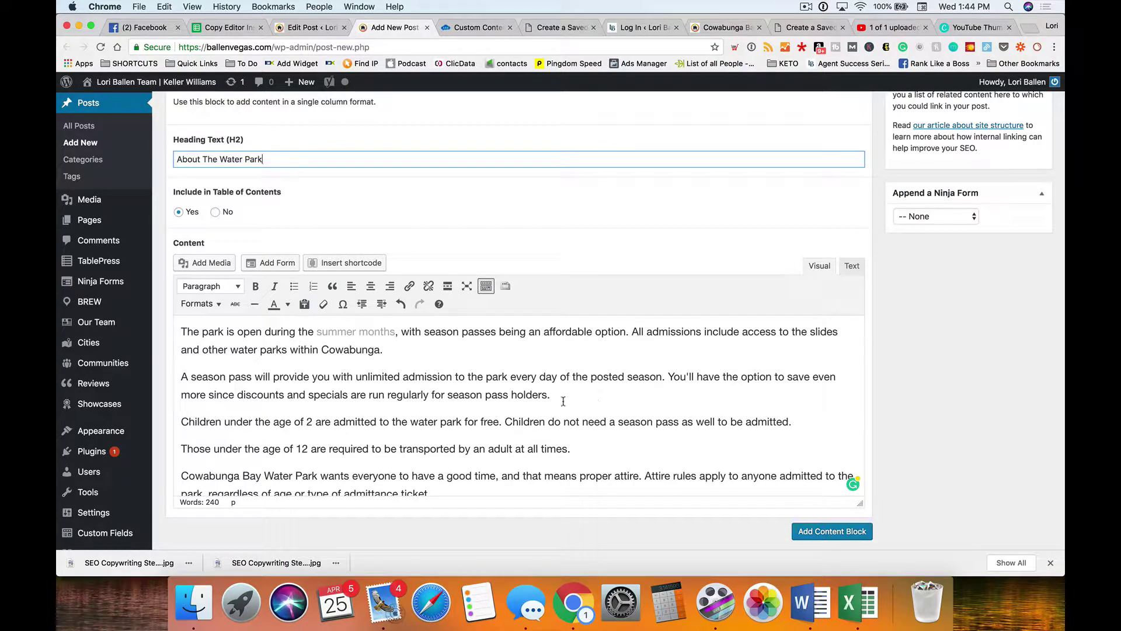
- Merge the 'Those under the age of 12' sentence into the children-under-2 paragraph
click(182, 448)
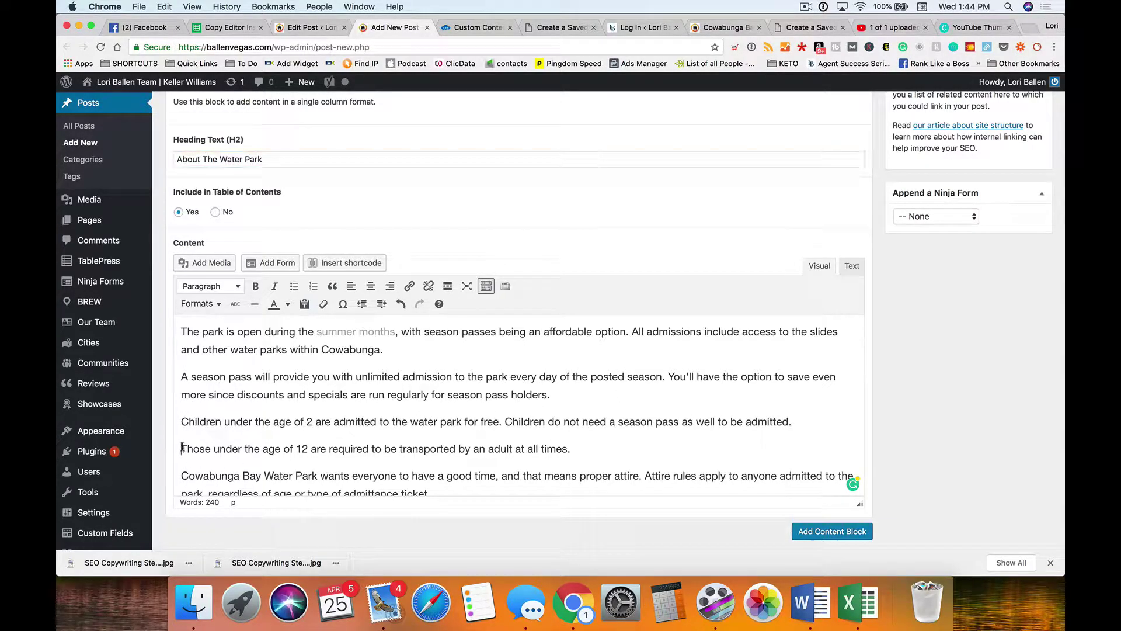
key(BackSpace)
scroll(234, 449, down, 5)
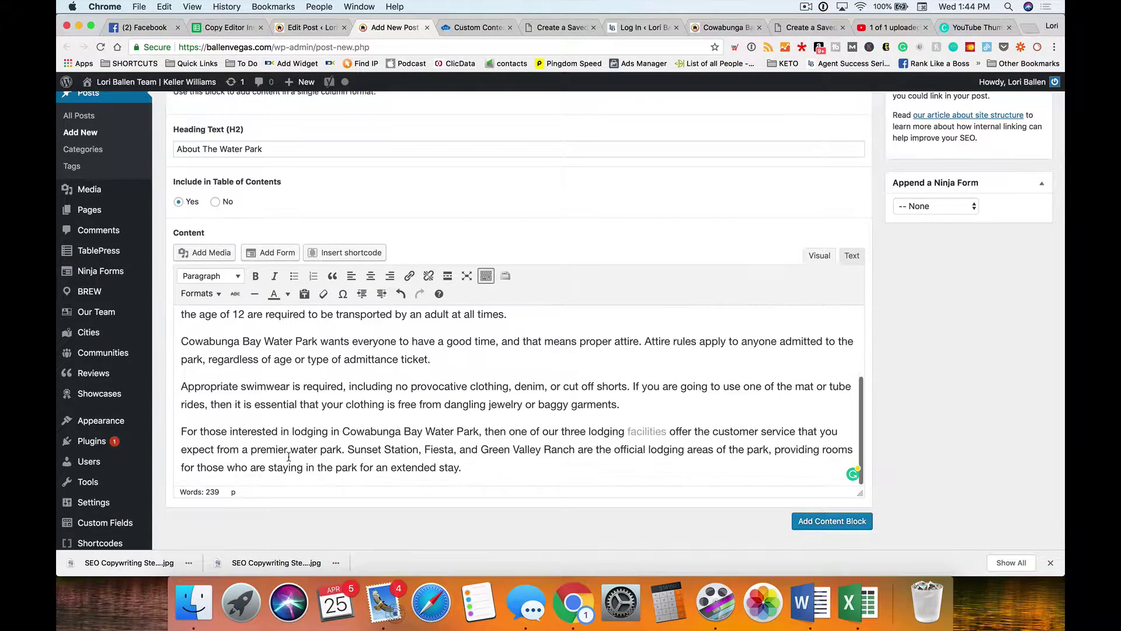
scroll(962, 323, down, 1)
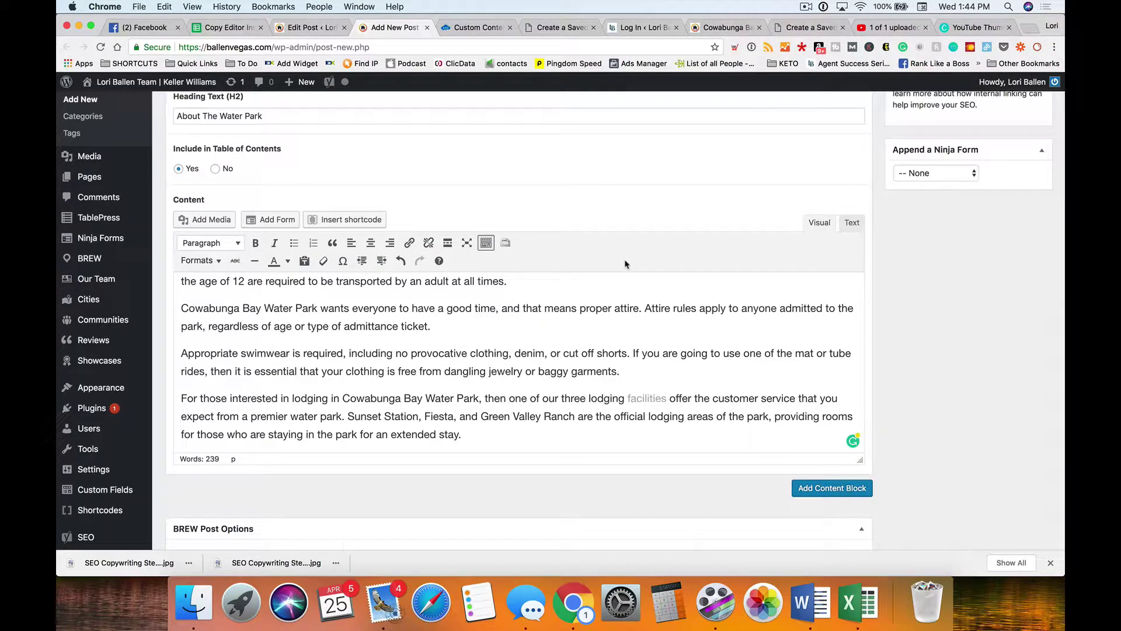
scroll(584, 351, up, 5)
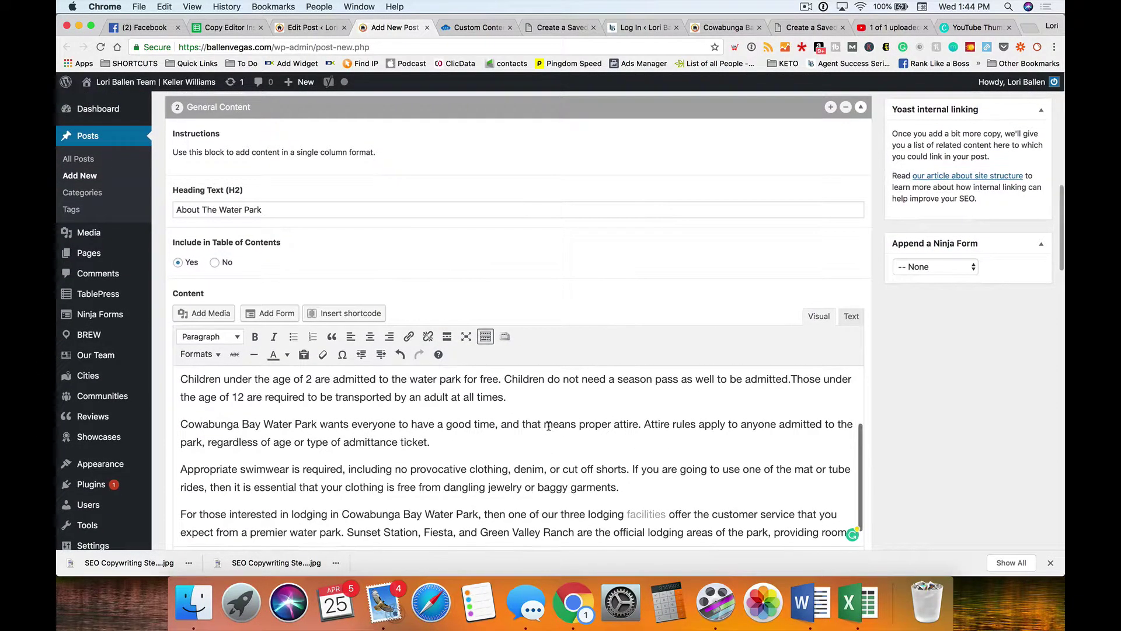
scroll(550, 425, up, 2)
scroll(584, 409, down, 2)
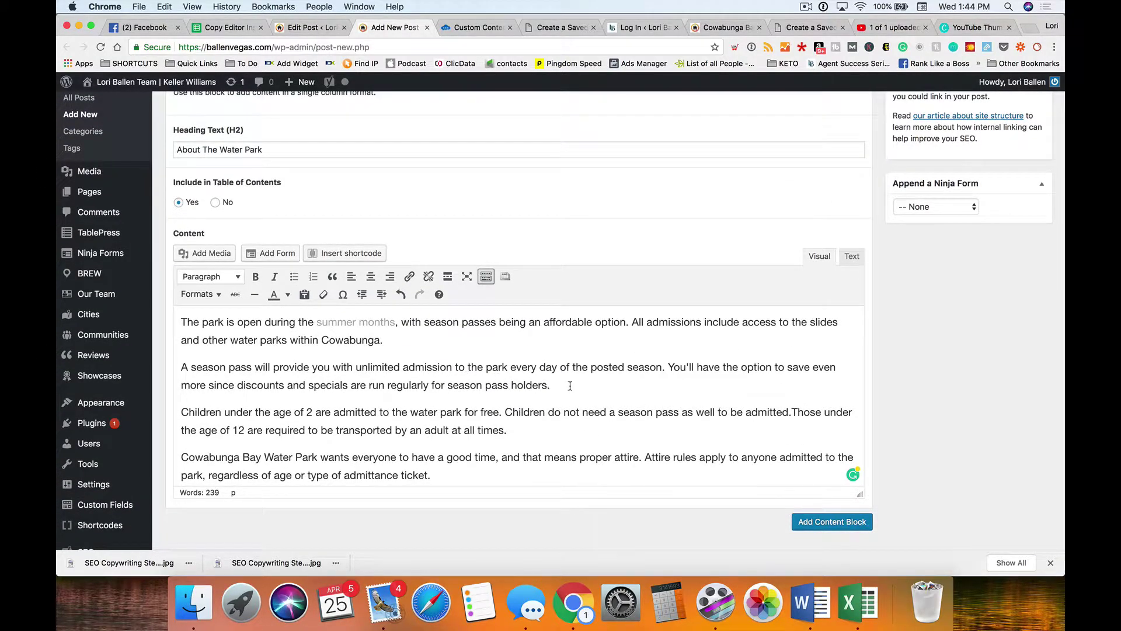
- Place the insertion point after the first paragraph and review the edited text
click(537, 339)
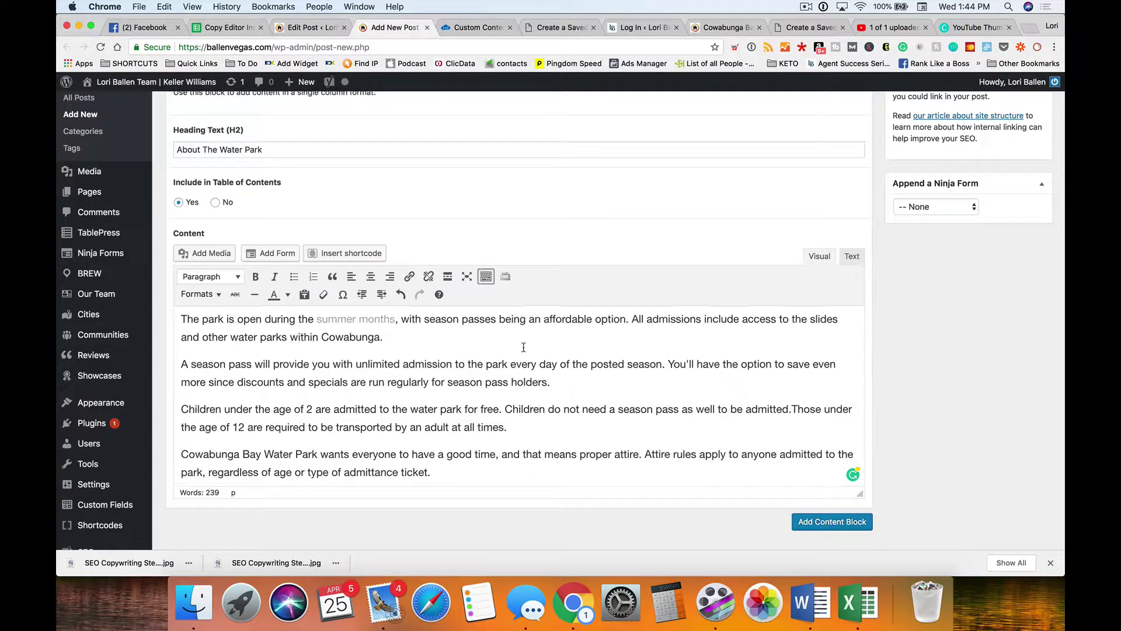
scroll(605, 428, down, 3)
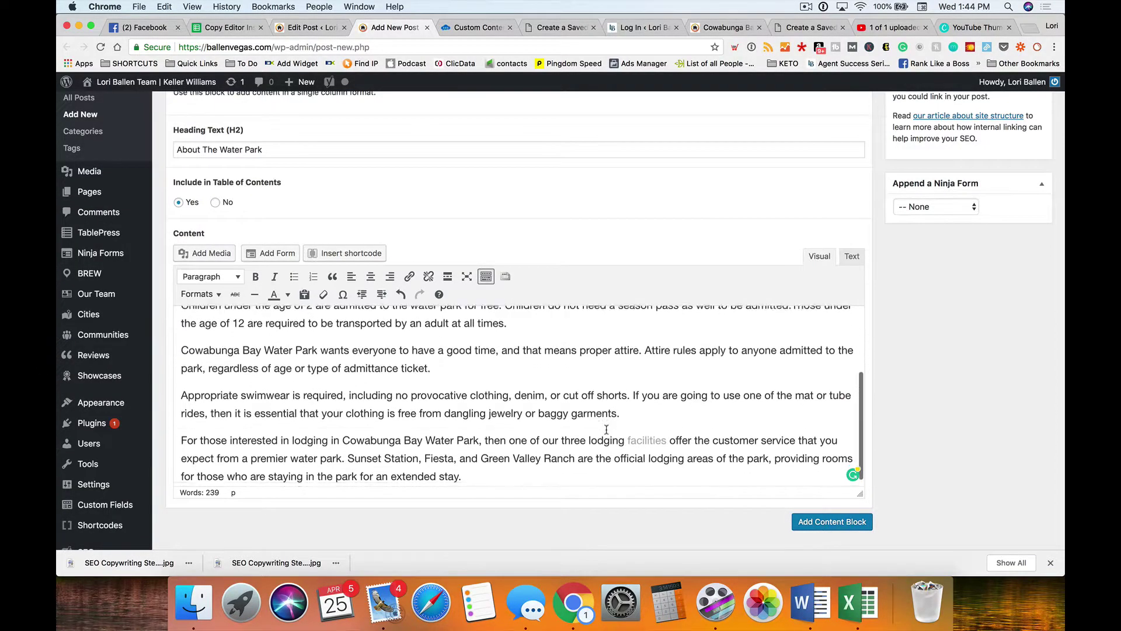
scroll(607, 429, up, 4)
scroll(828, 418, down, 3)
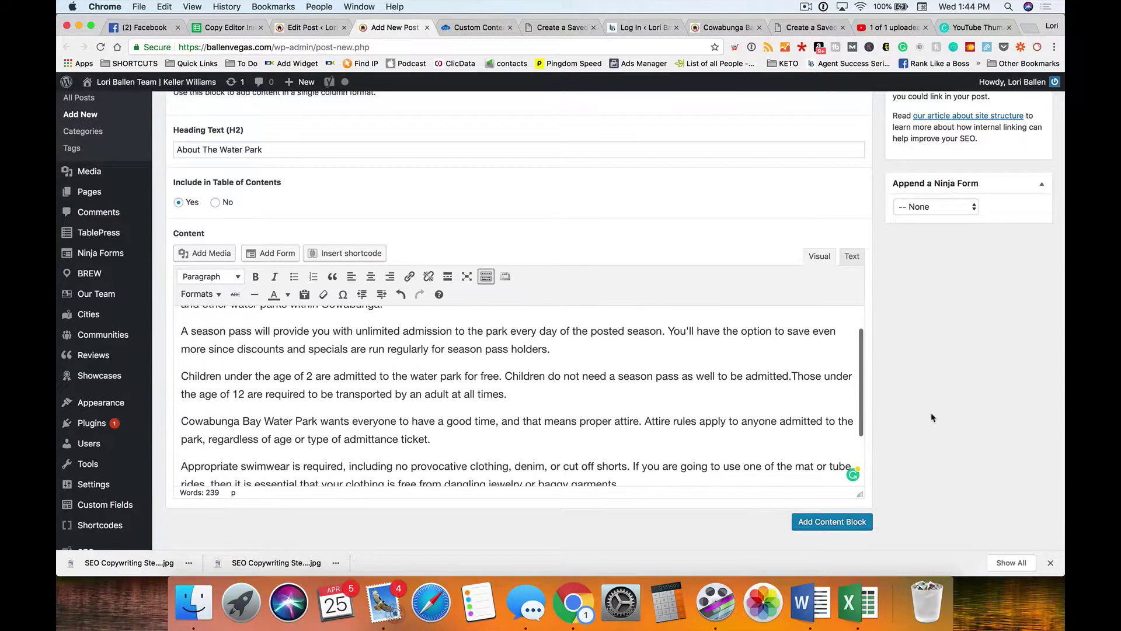
scroll(654, 395, up, 3)
scroll(392, 357, down, 1)
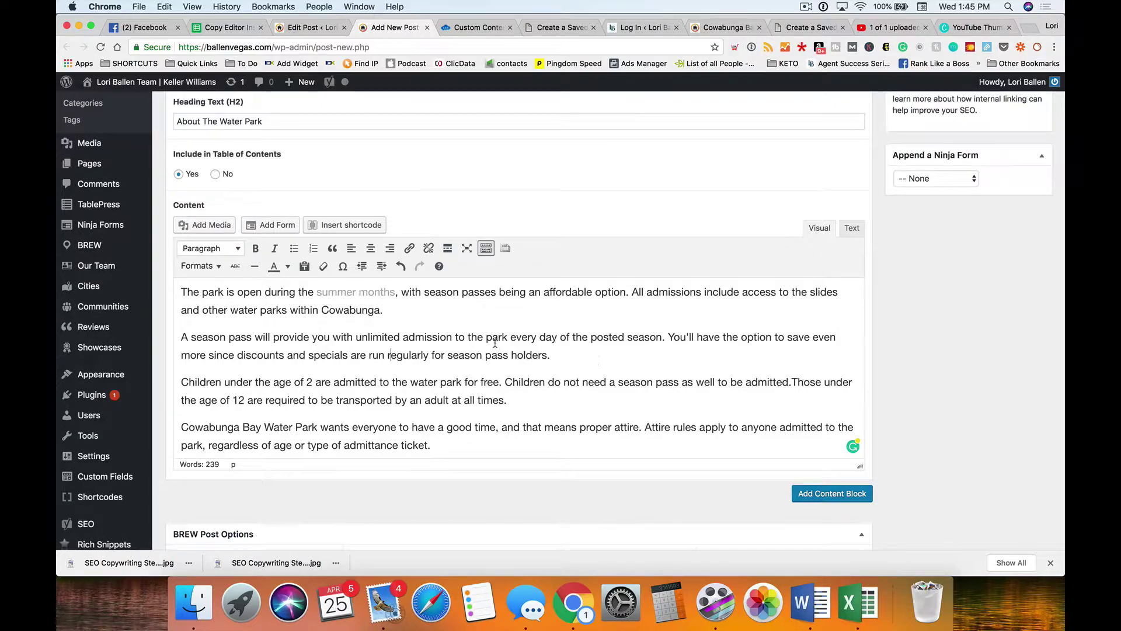
scroll(321, 340, down, 1)
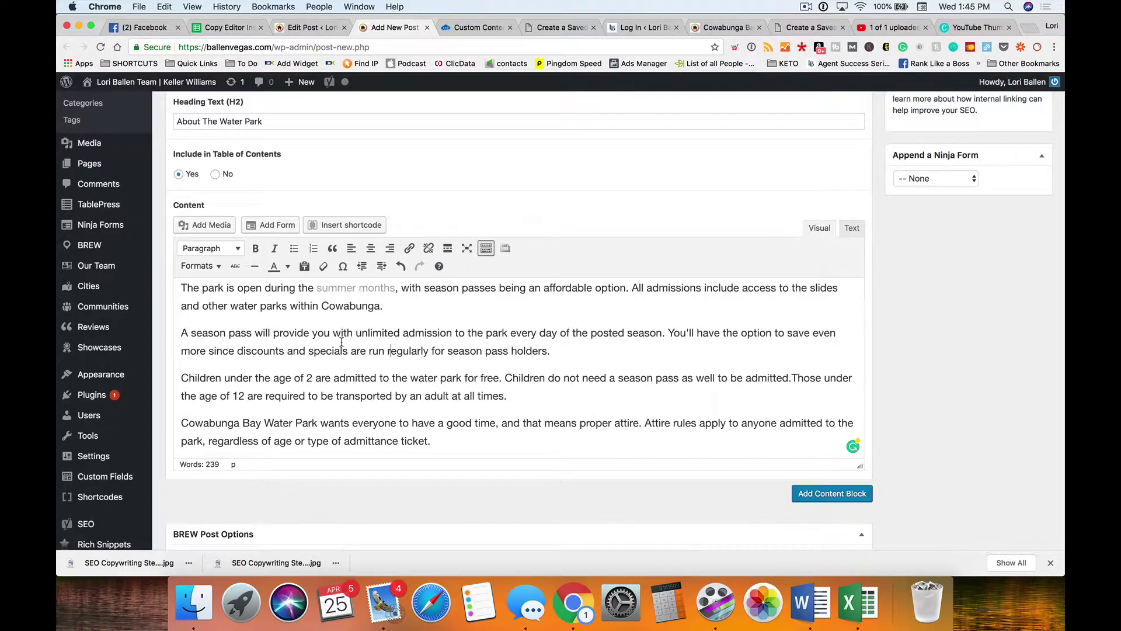
scroll(342, 342, up, 1)
- Format the children's admission-age paragraph as a blockquote
click(587, 361)
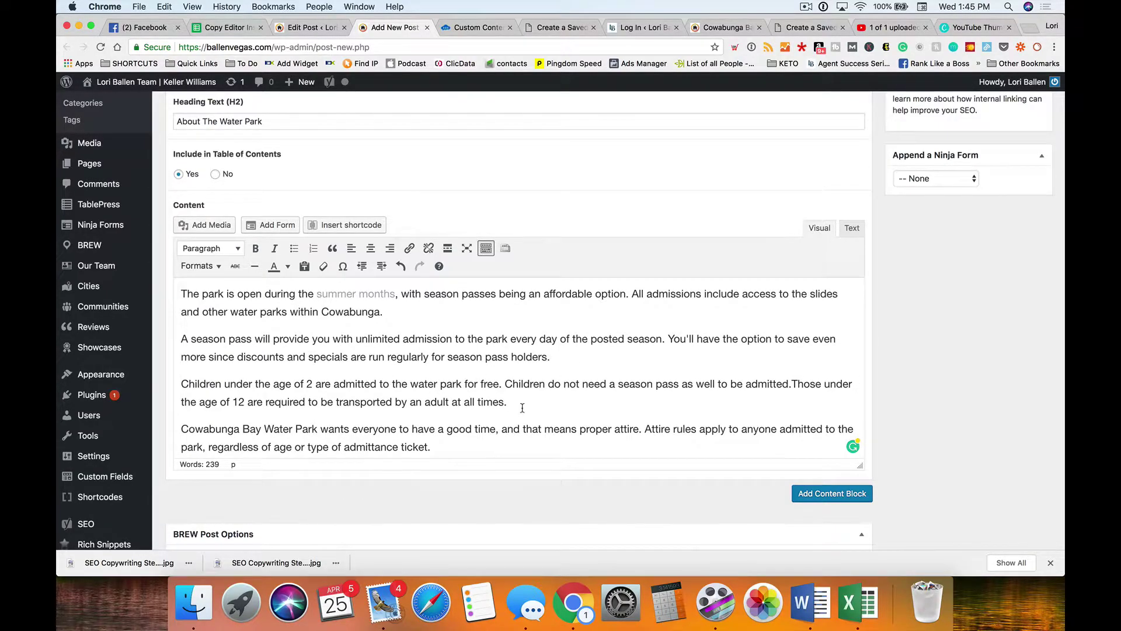
drag(508, 402, 177, 377)
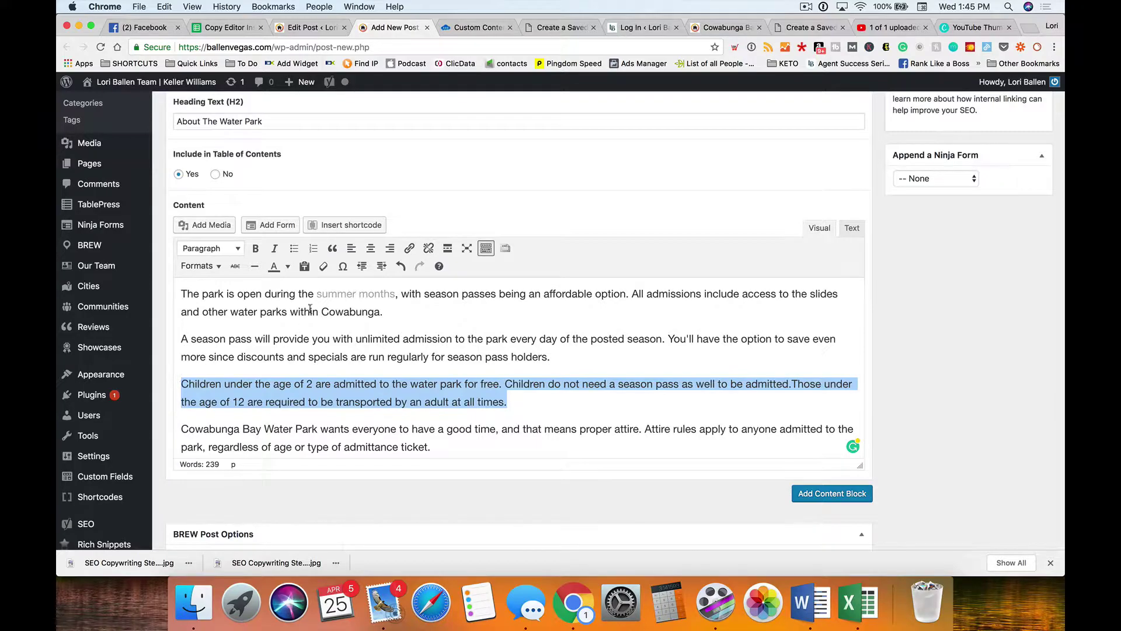
click(332, 248)
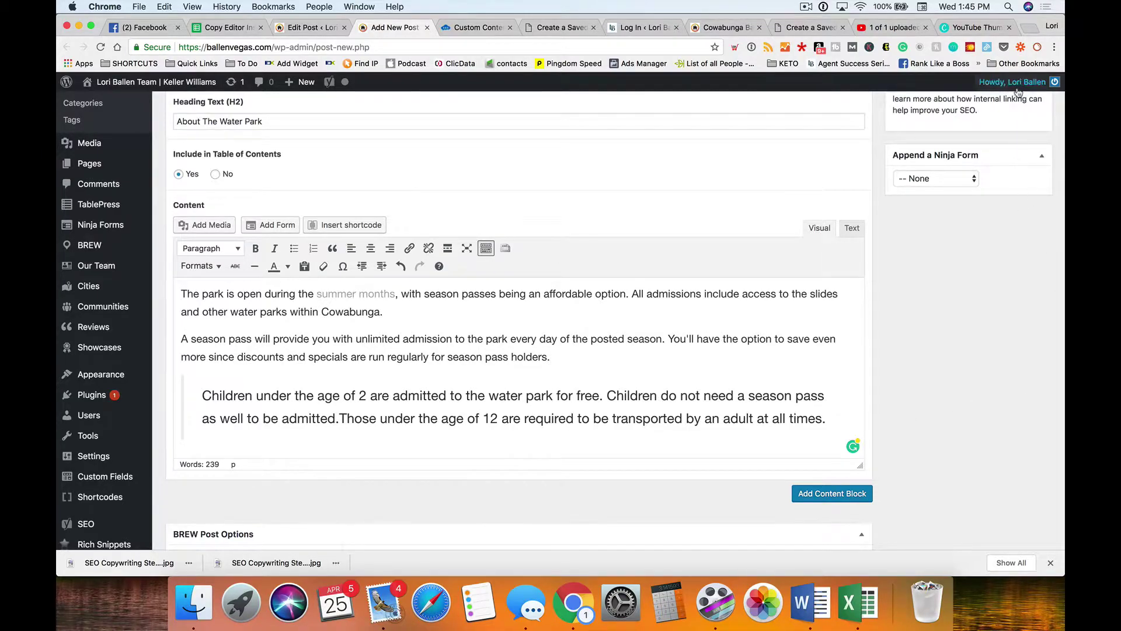
scroll(634, 353, down, 1)
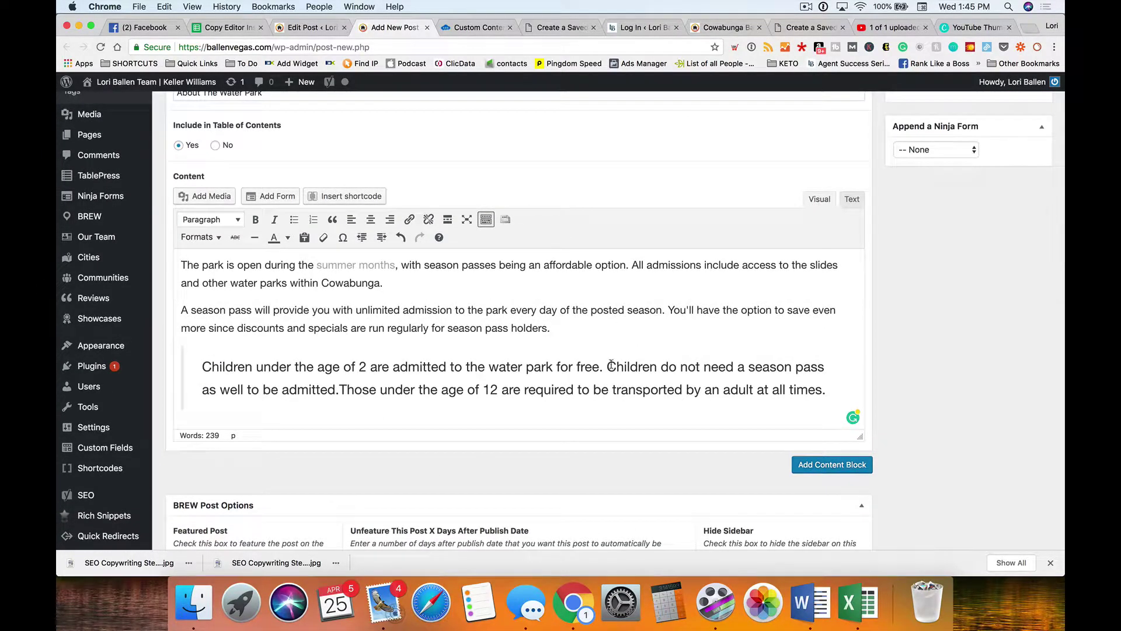
scroll(611, 363, down, 5)
scroll(309, 338, down, 3)
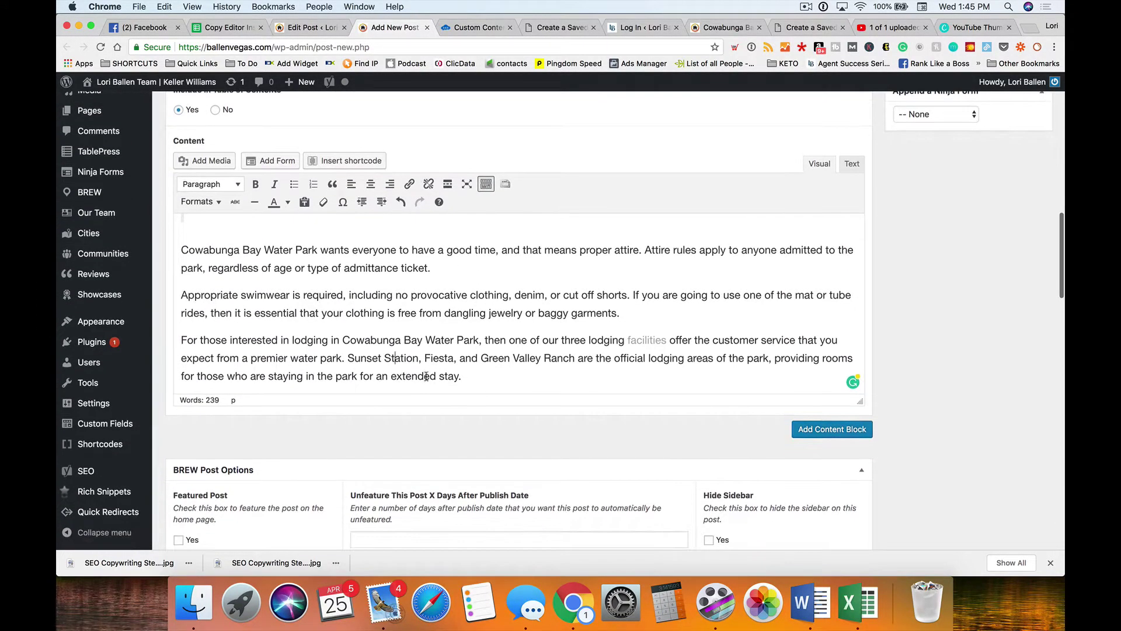
scroll(428, 376, up, 1)
scroll(428, 376, down, 1)
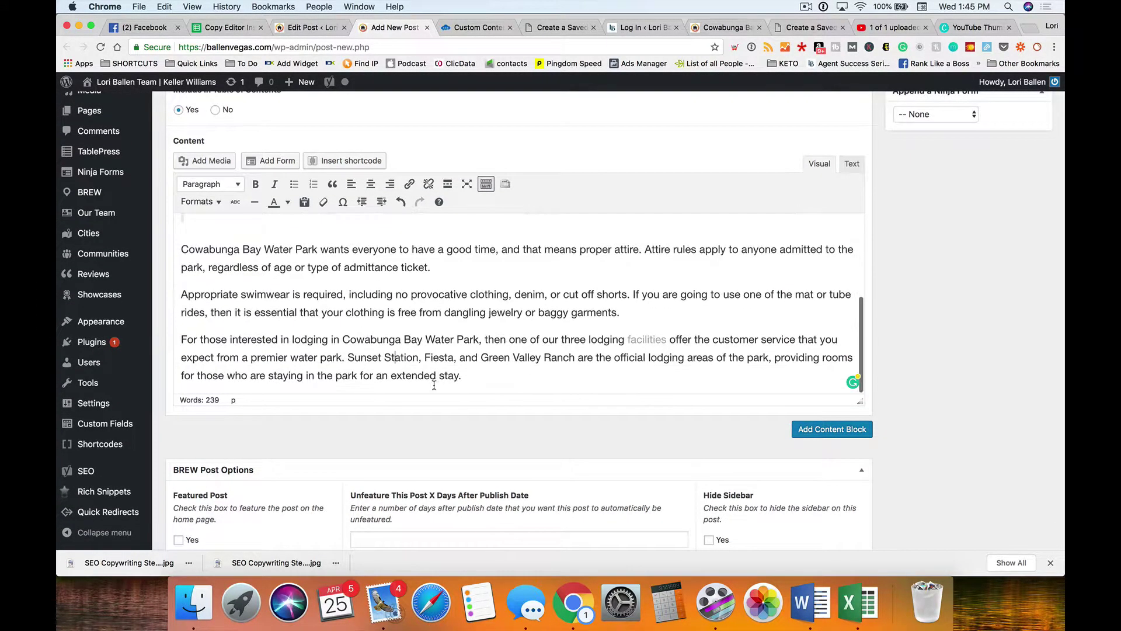
- Set the 'facilities' link in the lodging paragraph to open in a new tab
click(645, 339)
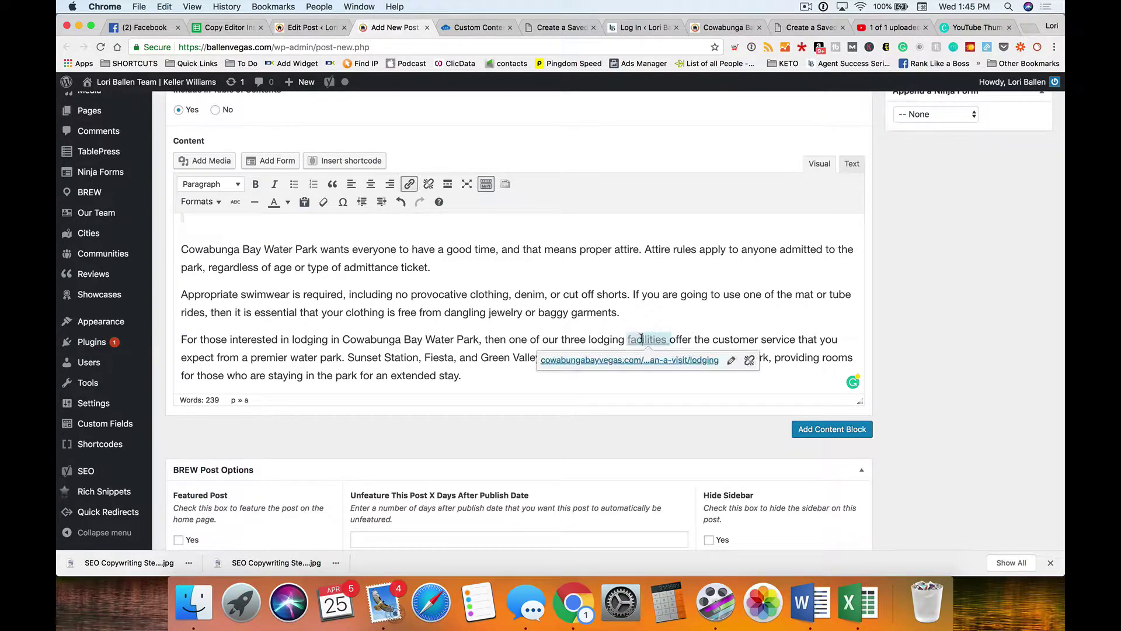
click(731, 362)
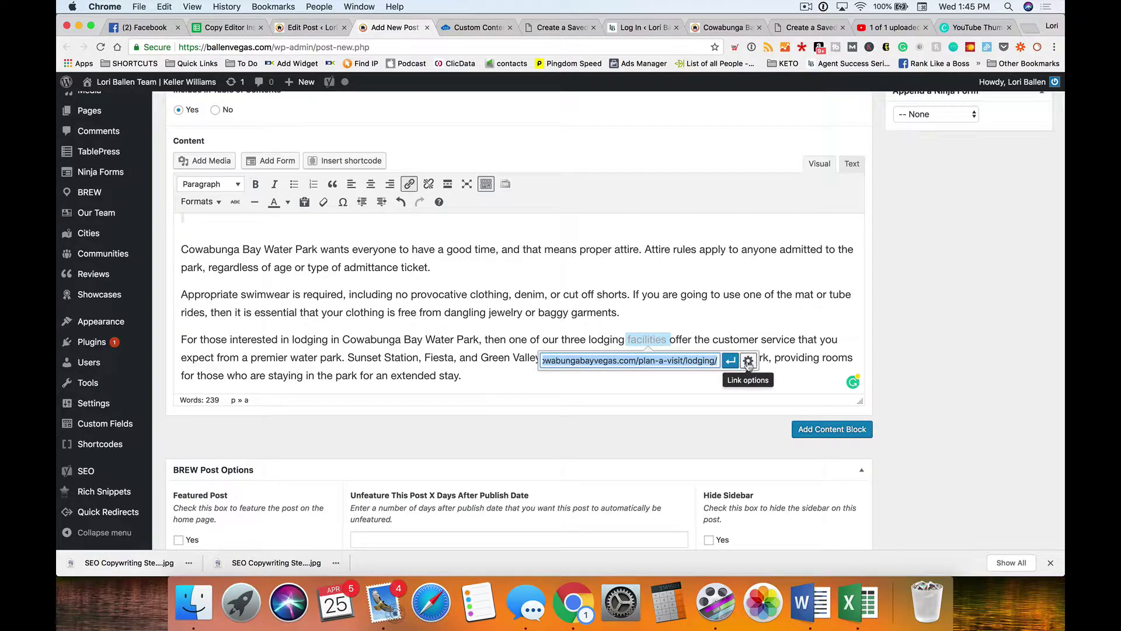
click(748, 360)
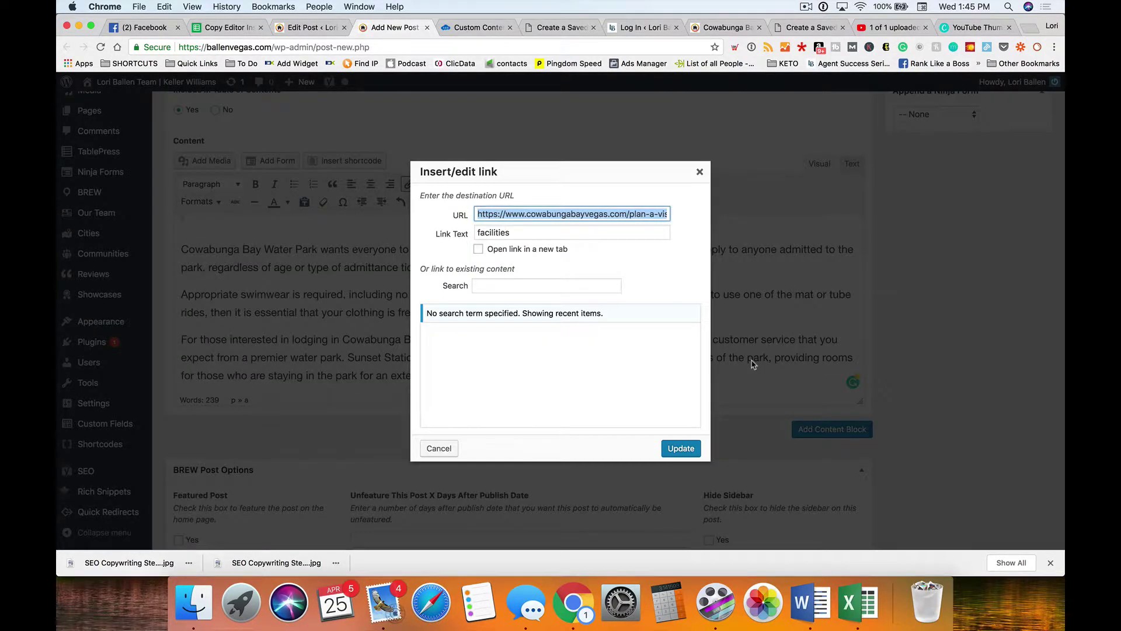
click(478, 249)
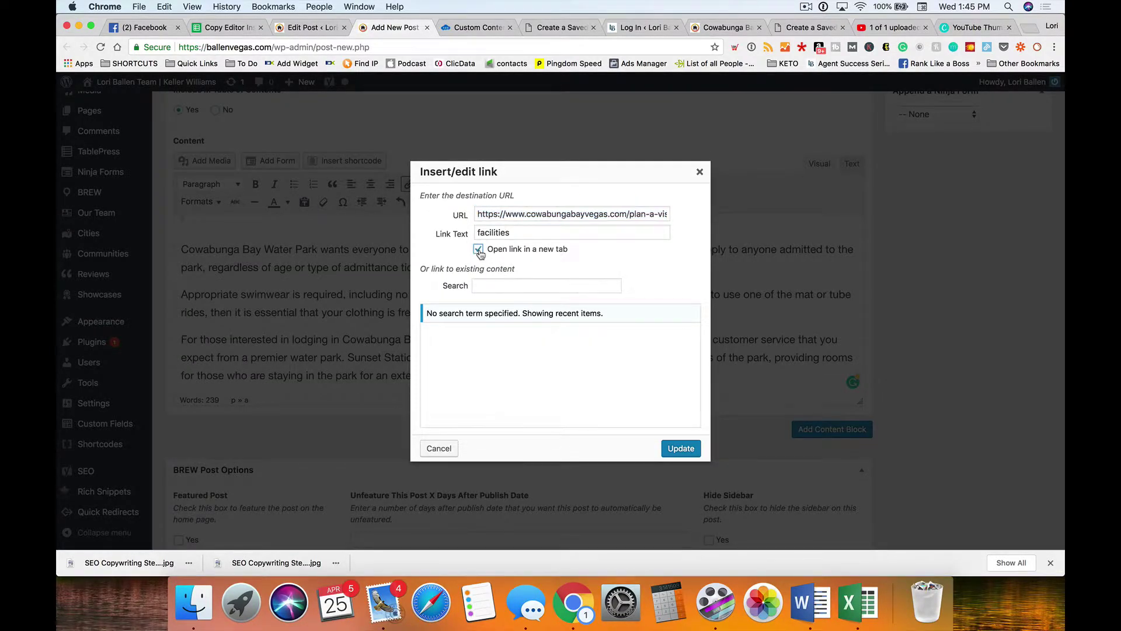
click(682, 448)
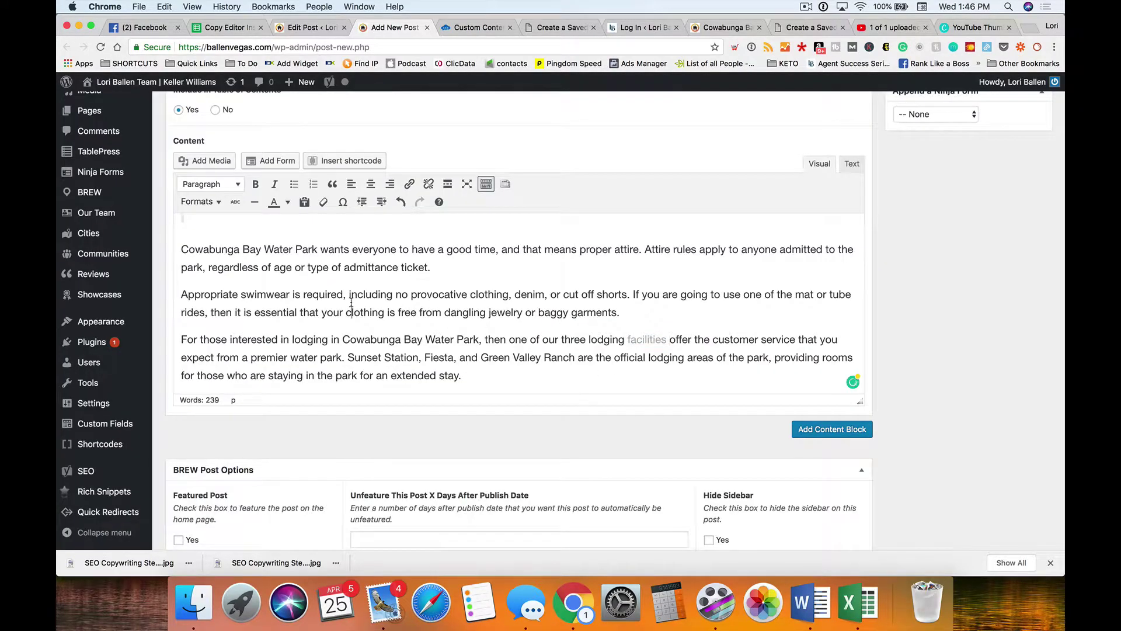
click(351, 303)
scroll(411, 310, down, 1)
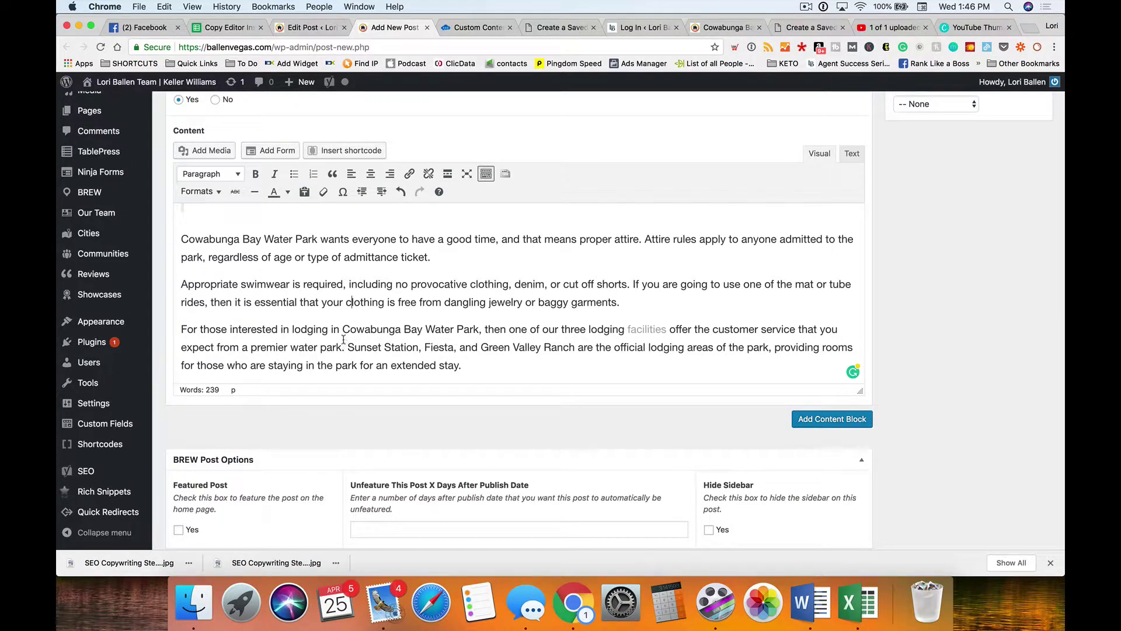
scroll(344, 338, down, 2)
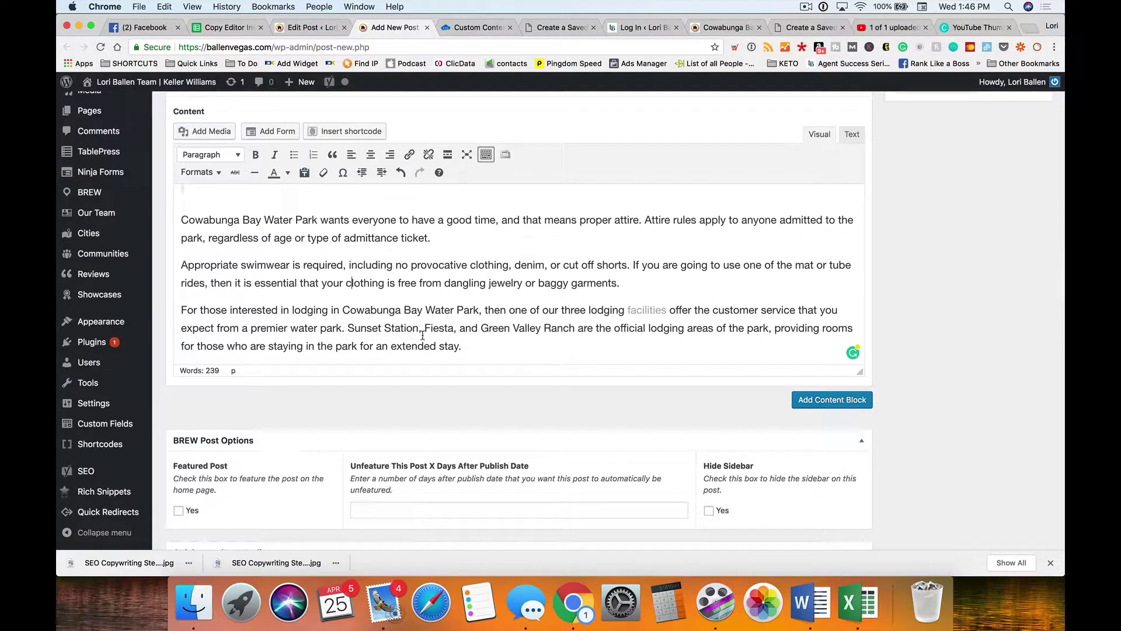
drag(420, 327, 349, 327)
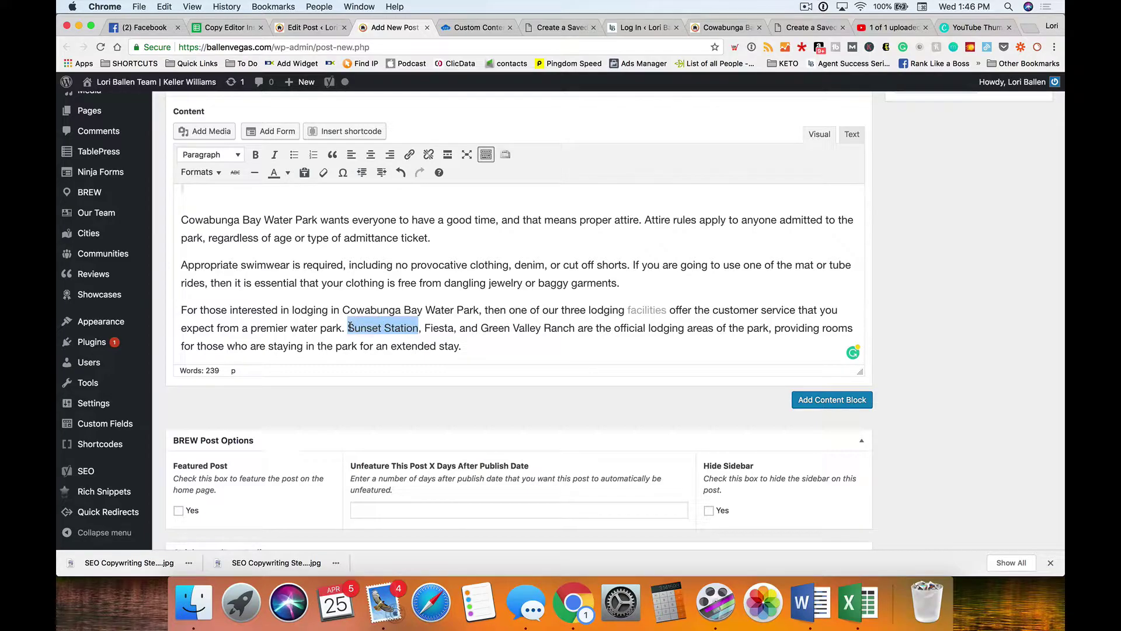
click(410, 154)
text(sun)
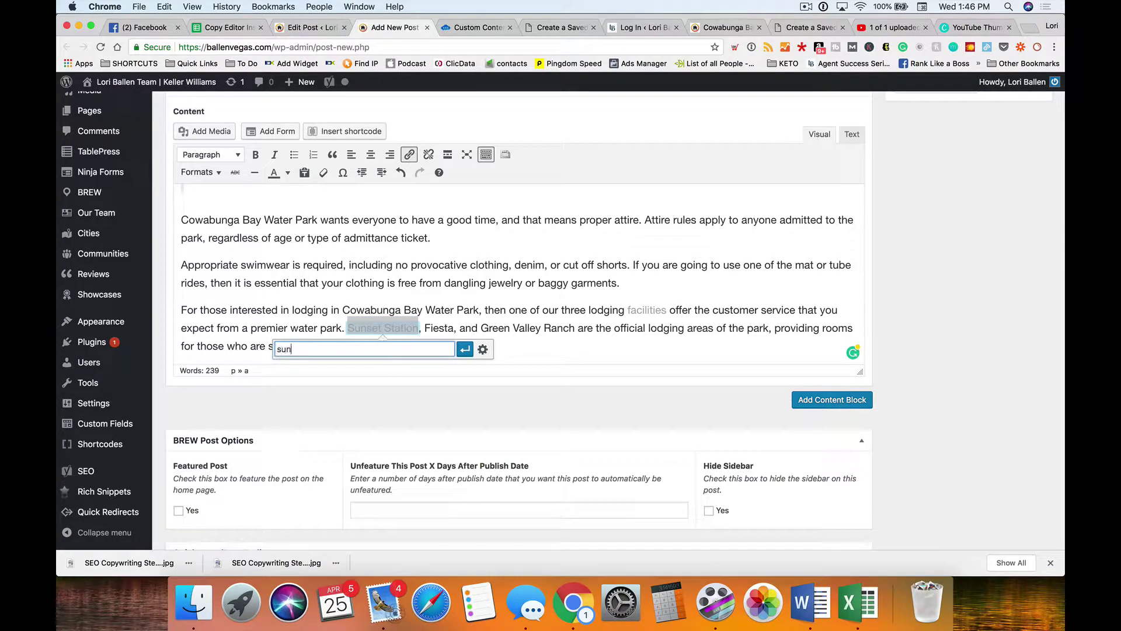
text(set station)
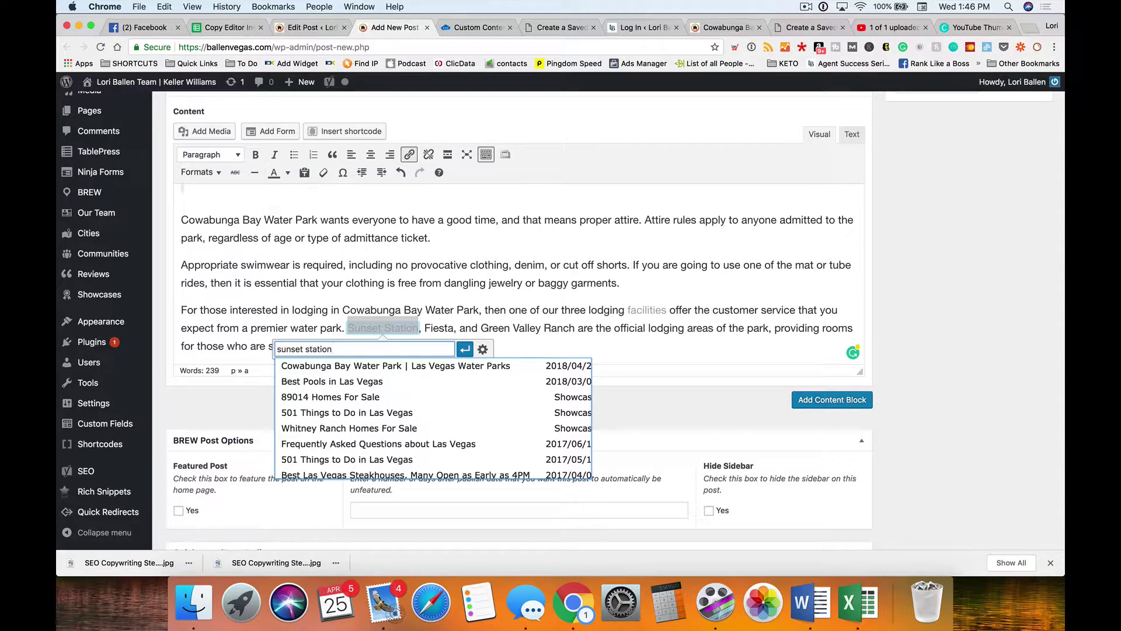
key(Escape)
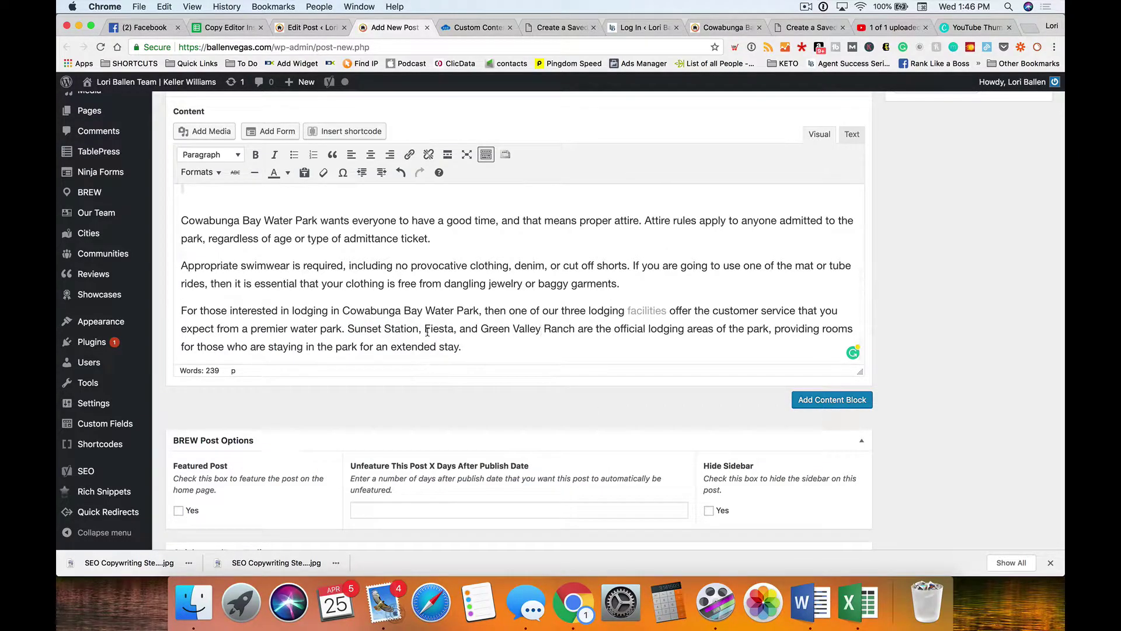
drag(425, 328, 576, 329)
scroll(462, 328, down, 1)
click(481, 329)
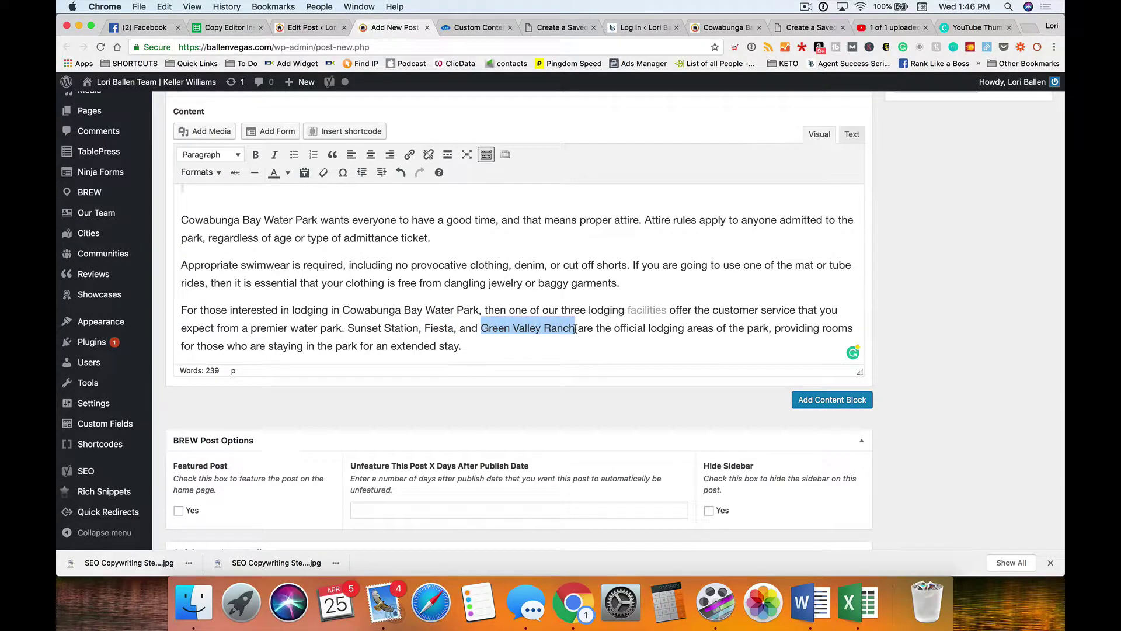
click(722, 344)
scroll(424, 336, up, 1)
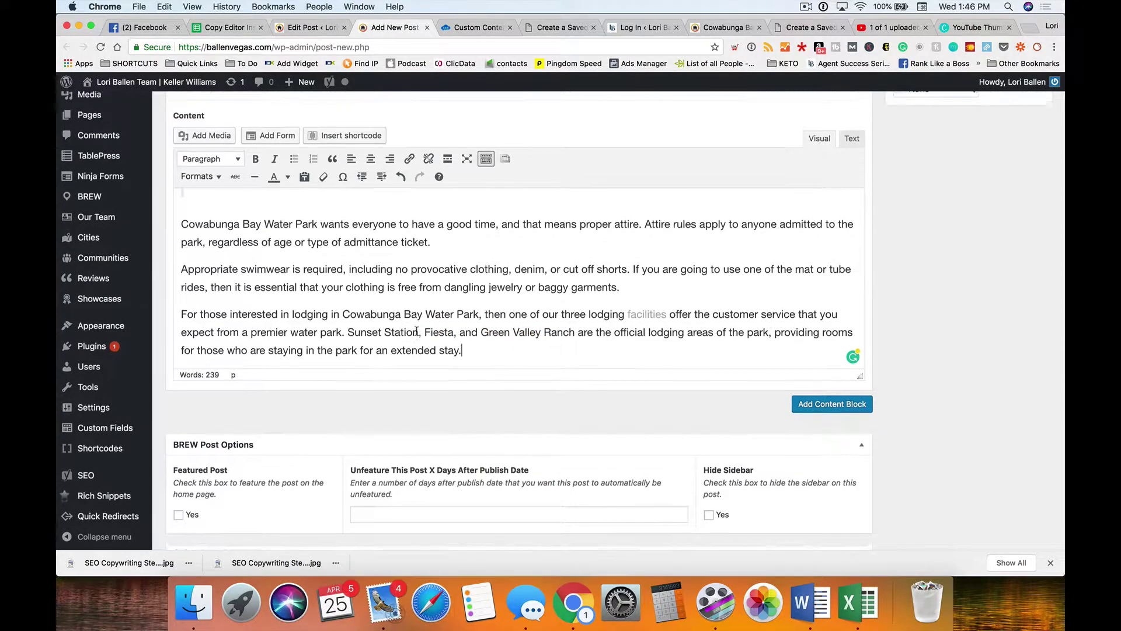
scroll(416, 331, up, 6)
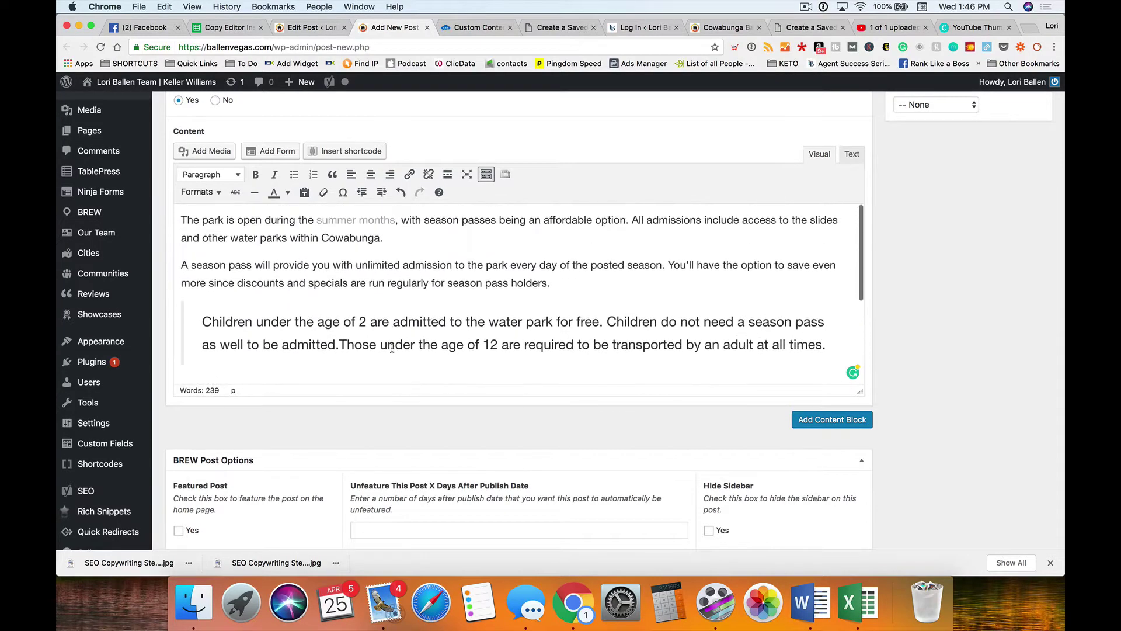
scroll(392, 348, up, 1)
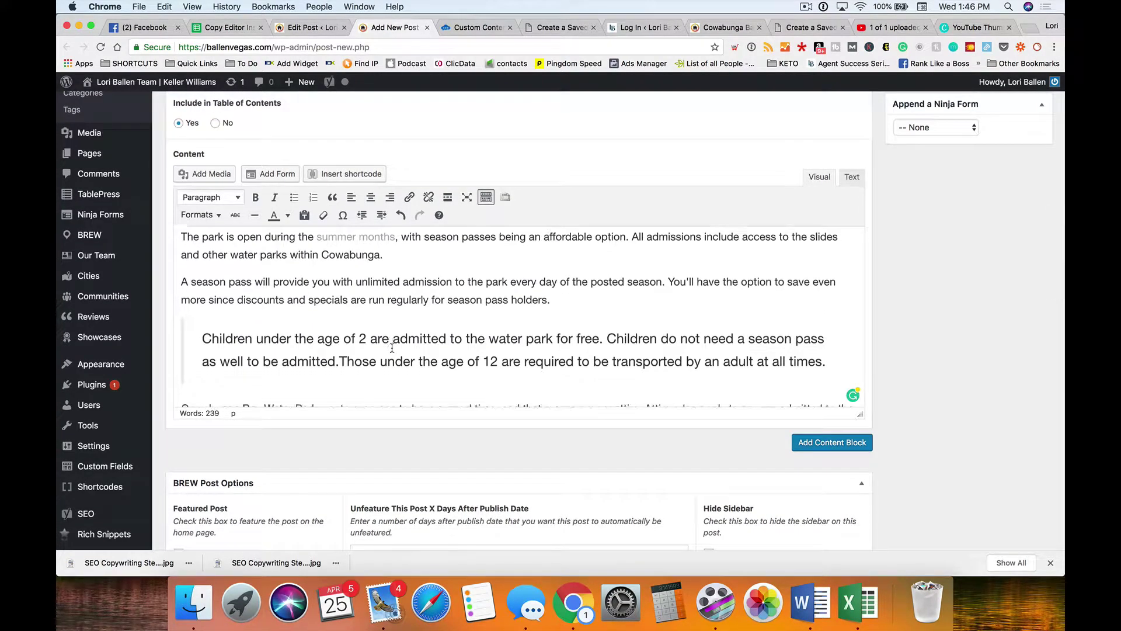
scroll(392, 349, down, 3)
scroll(392, 348, down, 6)
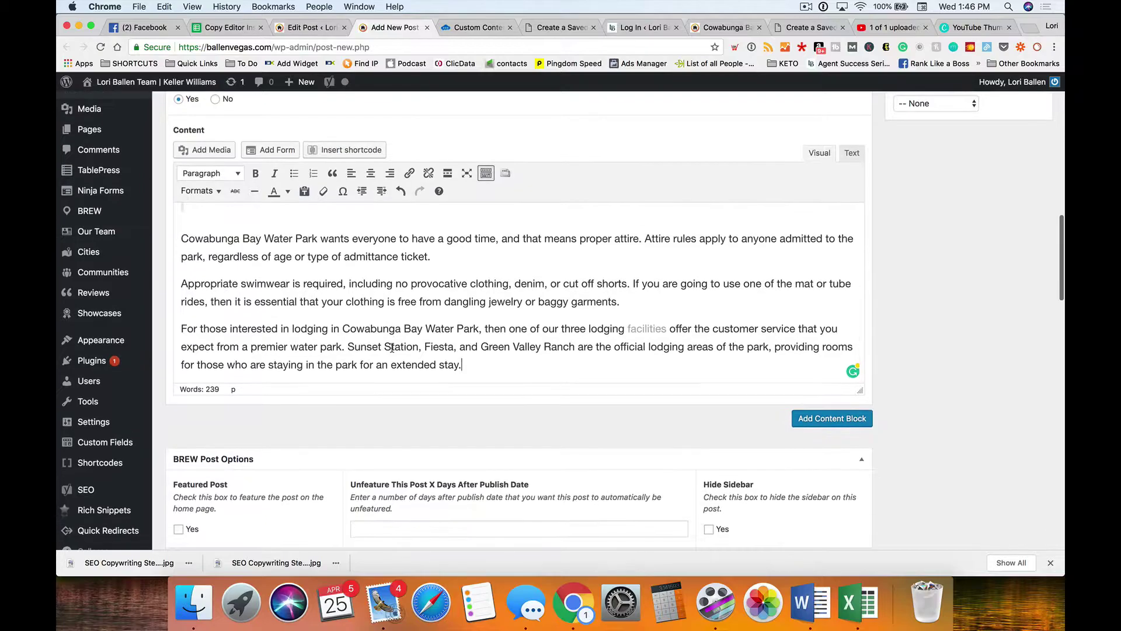
scroll(489, 337, down, 3)
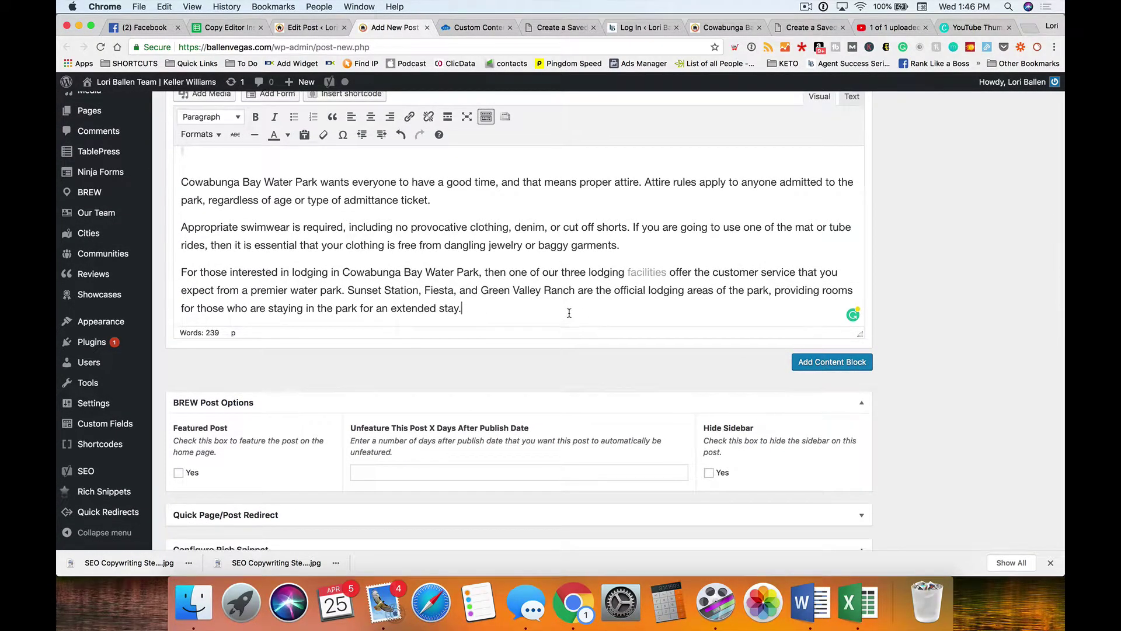
scroll(431, 326, down, 1)
- Add a Horizontal Divider block after the content, then remove it
click(826, 336)
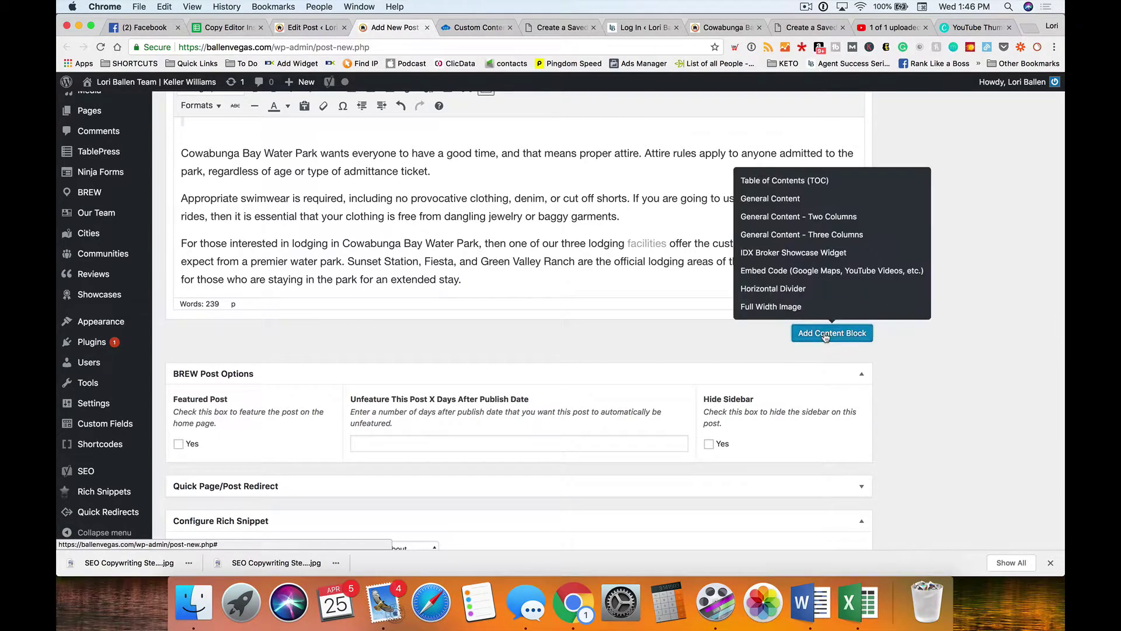
click(794, 289)
scroll(794, 290, up, 2)
scroll(752, 284, down, 2)
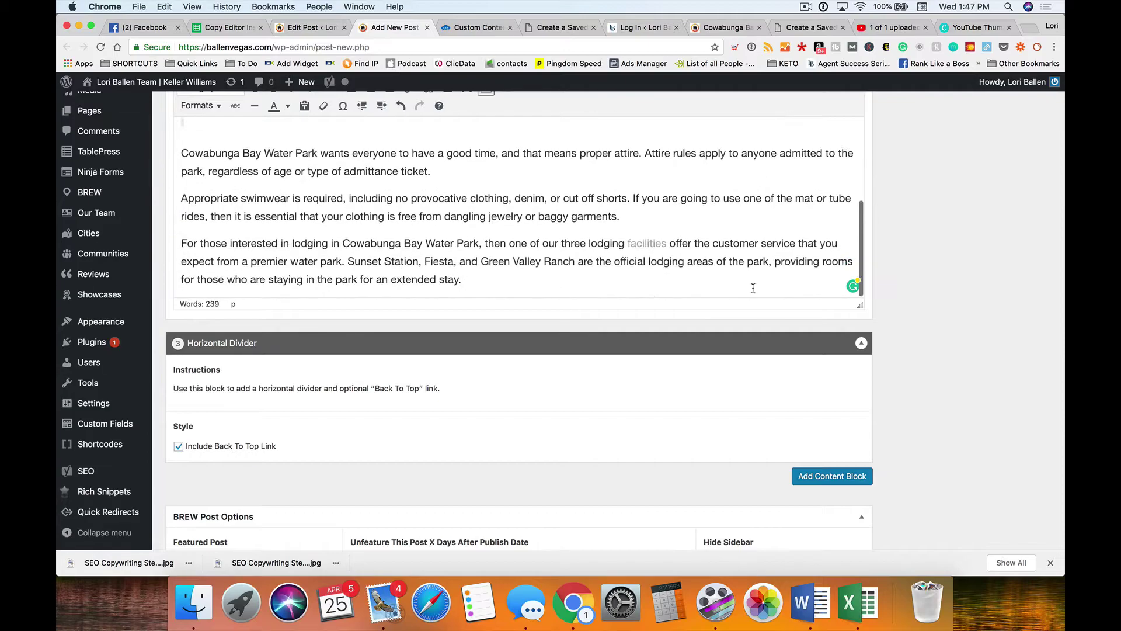
scroll(943, 271, up, 3)
scroll(454, 420, down, 5)
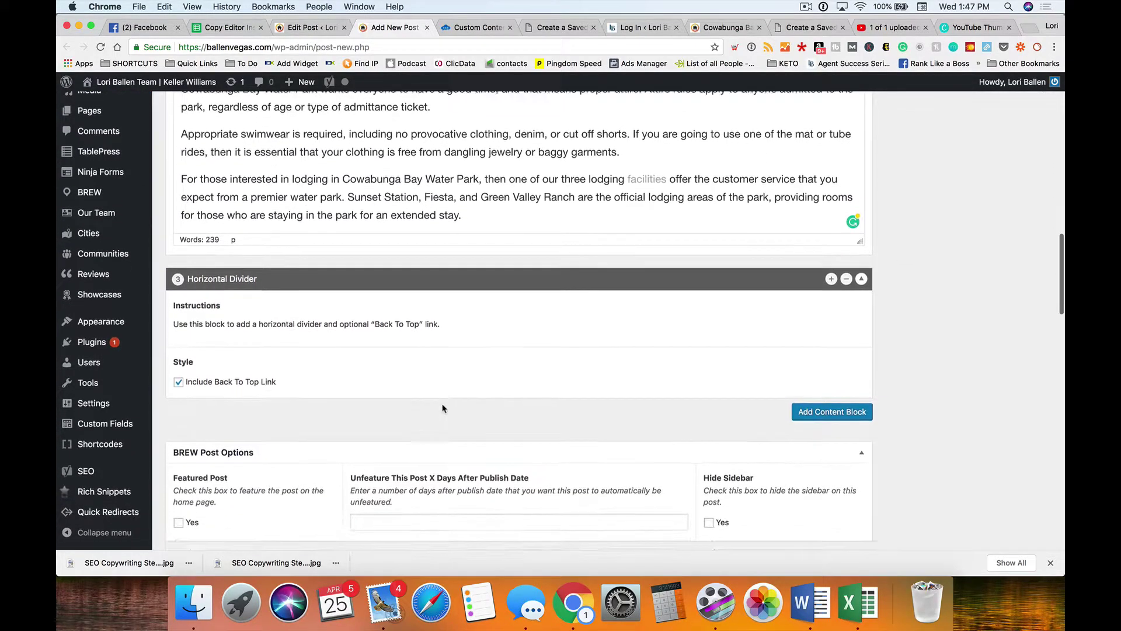
scroll(849, 233, up, 1)
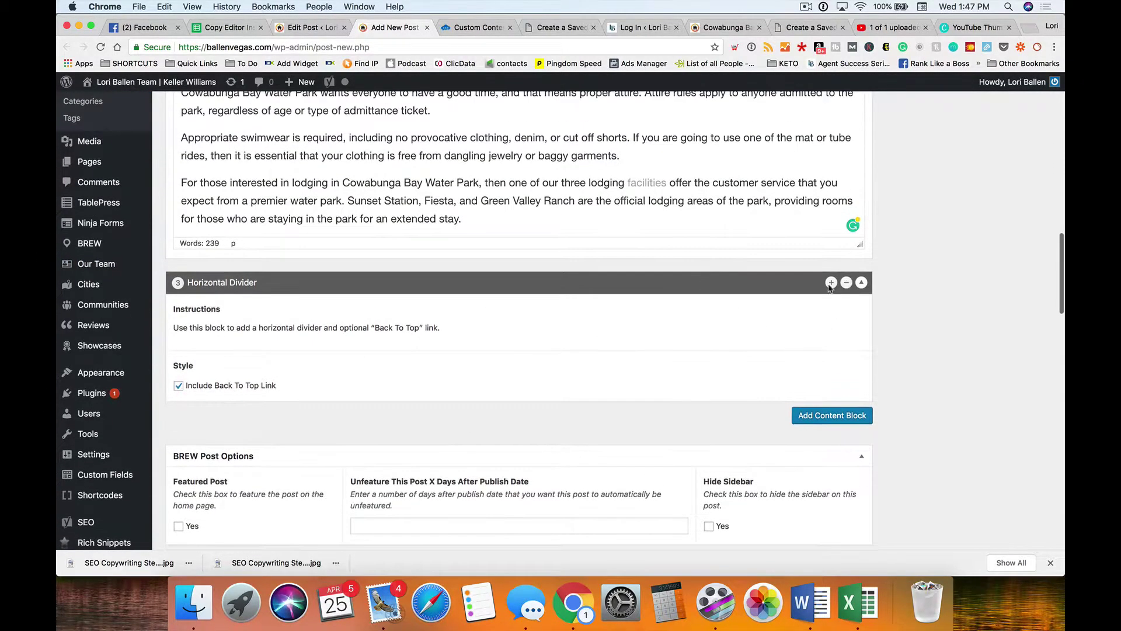
click(846, 283)
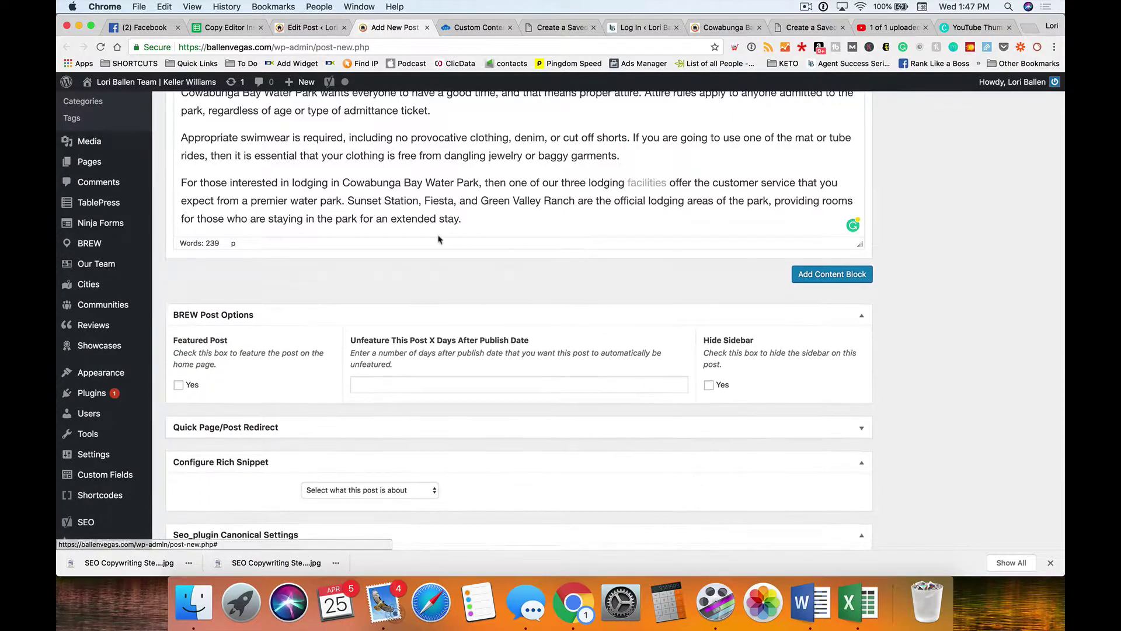
- Re-add a Horizontal Divider block to the water park post
scroll(430, 235, up, 1)
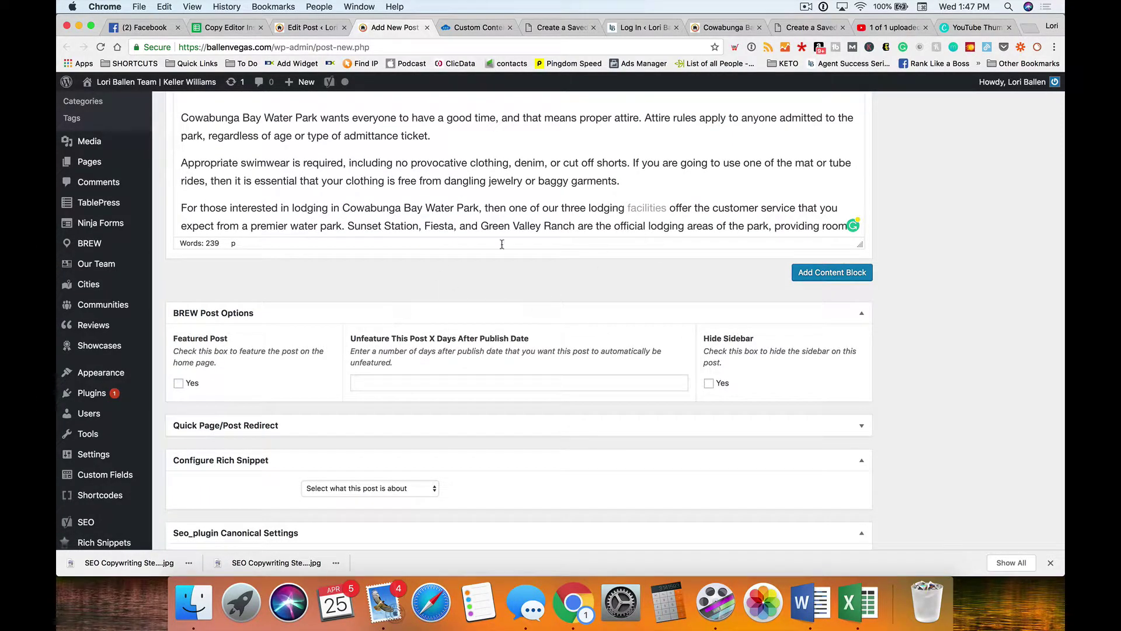
click(849, 275)
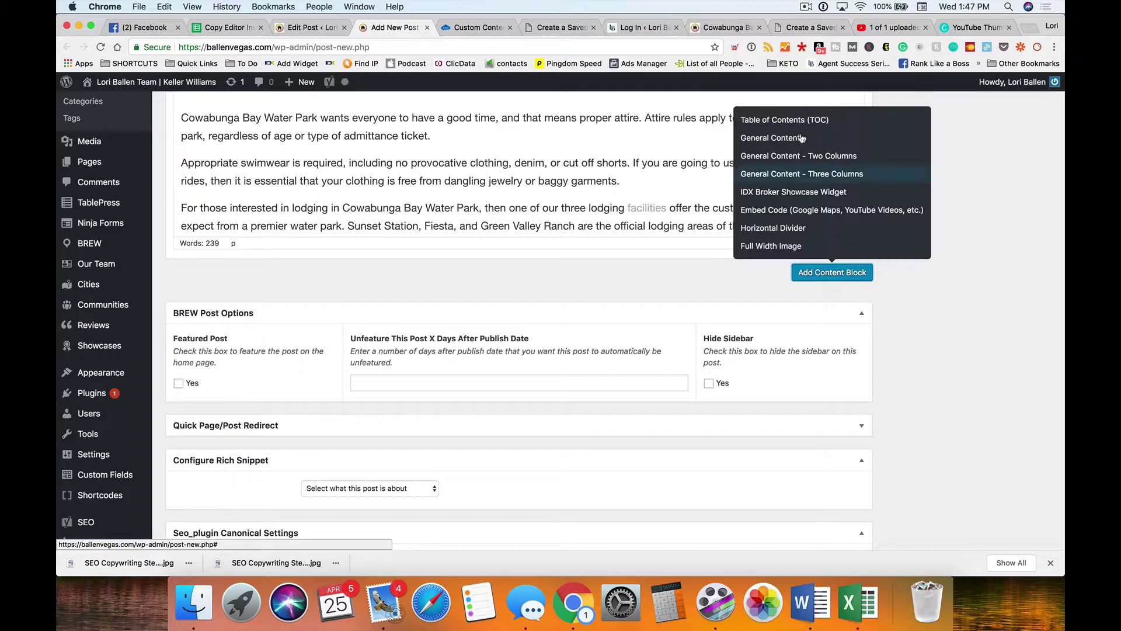
click(790, 234)
scroll(789, 235, up, 2)
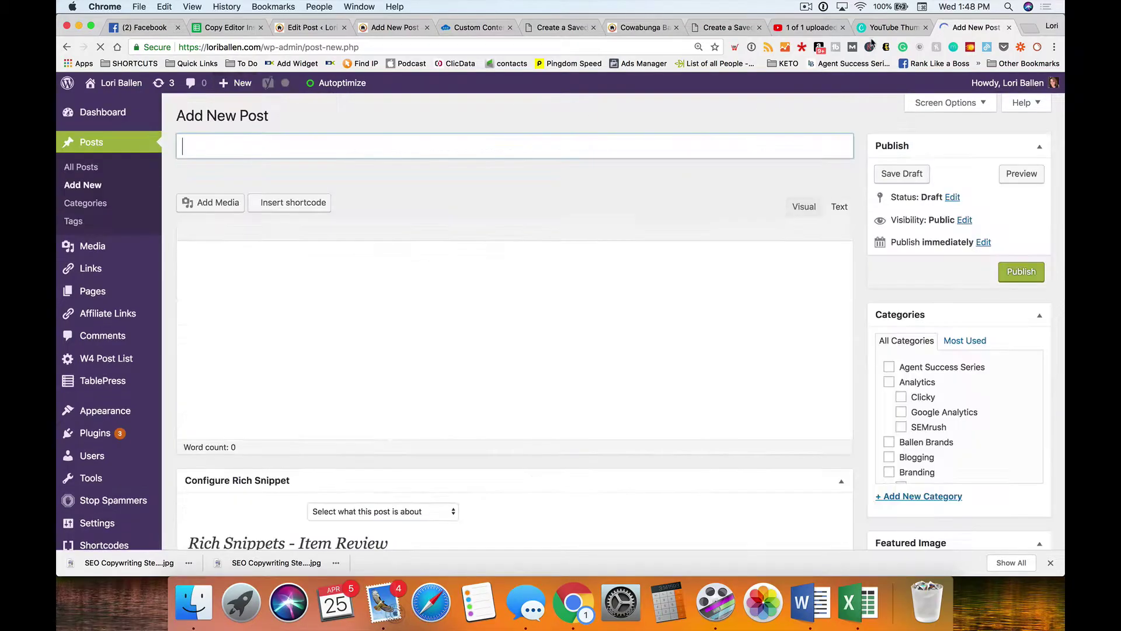
- Copy the Cowabunga Bay article text in Crowd Content from the 'Planning A Visit' heading to the end
click(468, 26)
scroll(561, 292, down, 10)
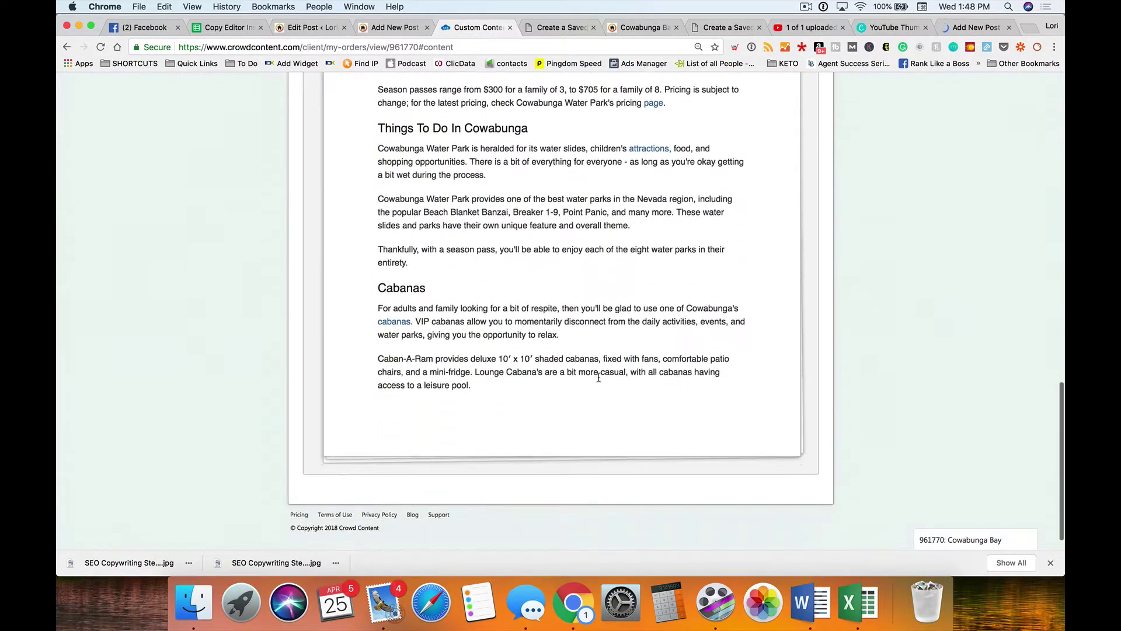
scroll(561, 292, up, 15)
scroll(561, 292, down, 2)
drag(744, 546, 368, 416)
scroll(577, 414, down, 2)
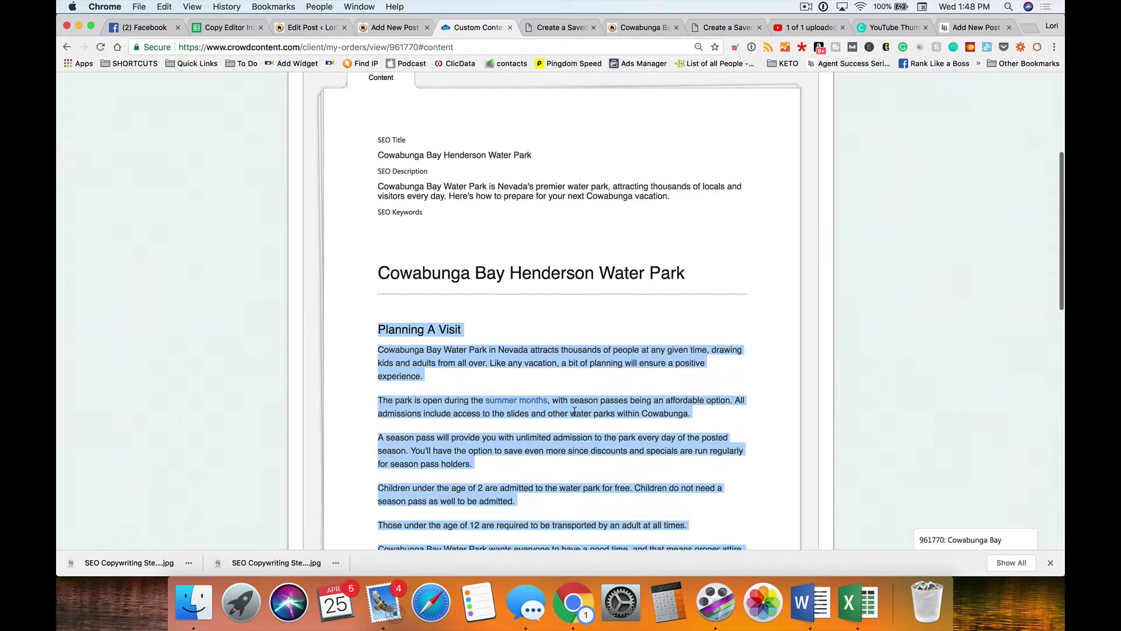
click(561, 28)
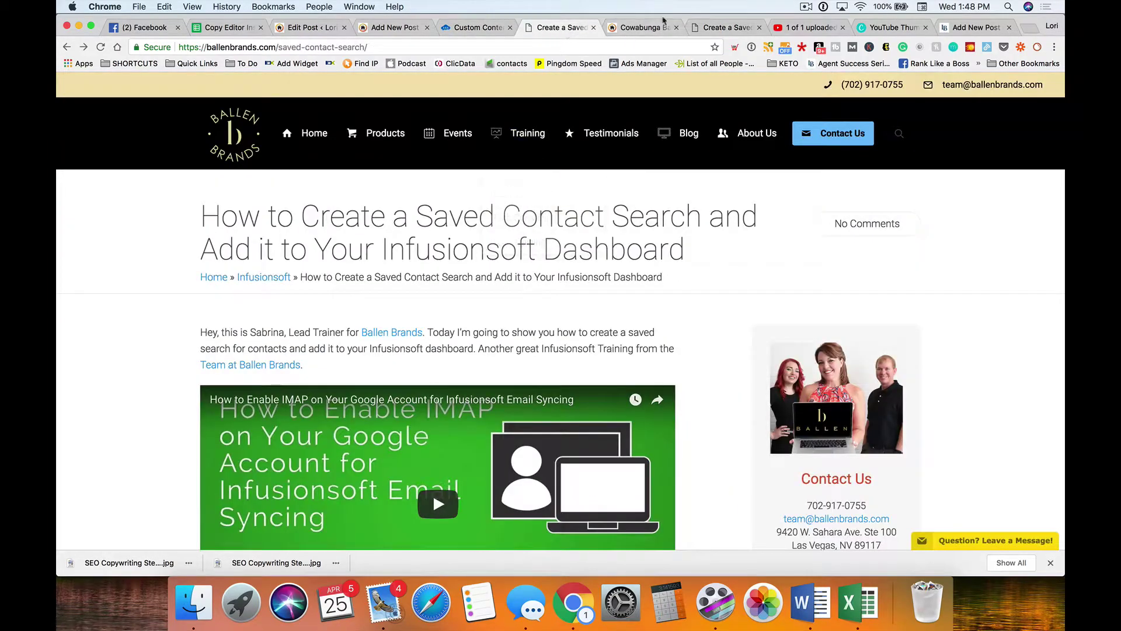
- Paste the copied Cowabunga Bay article into the new post and view it in Visual mode
click(975, 28)
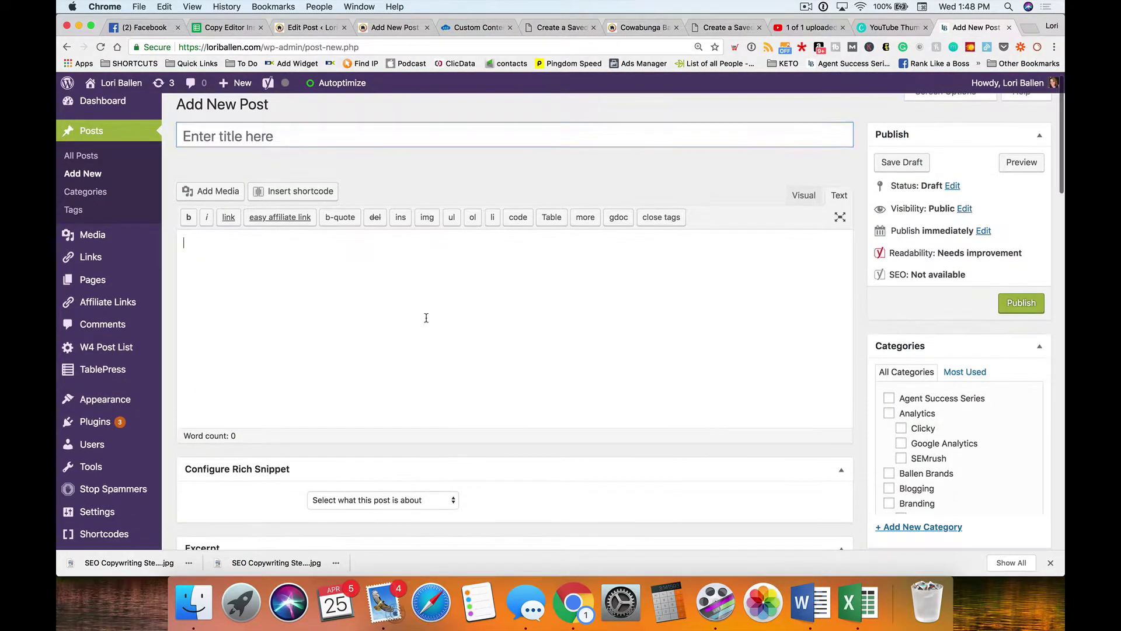
key(super+v)
scroll(795, 123, up, 10)
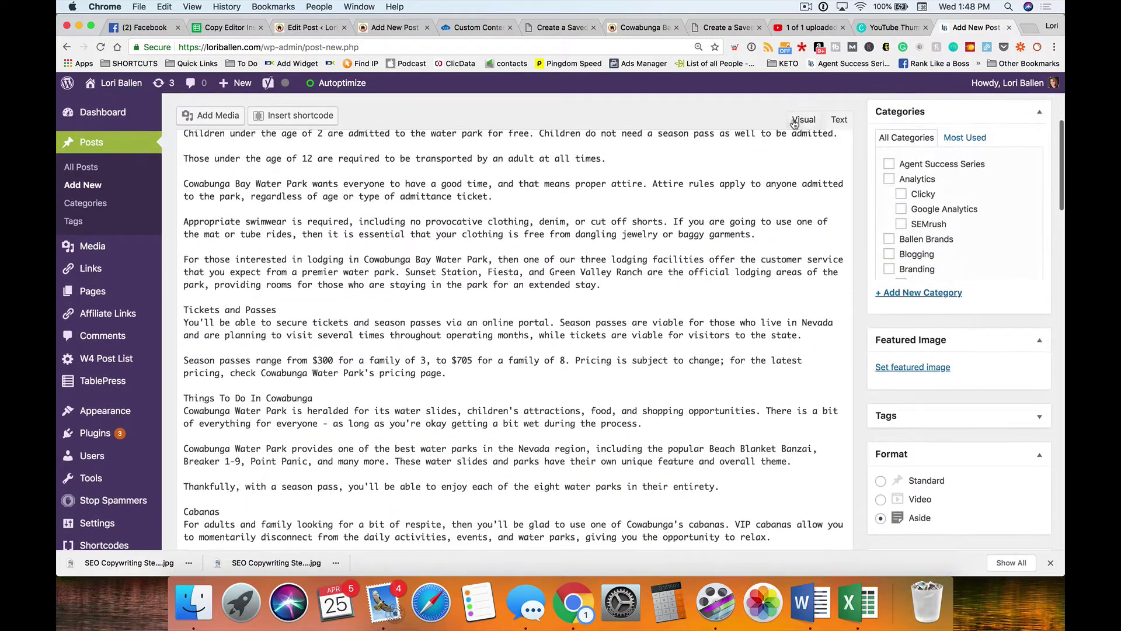
click(794, 122)
scroll(524, 249, down, 10)
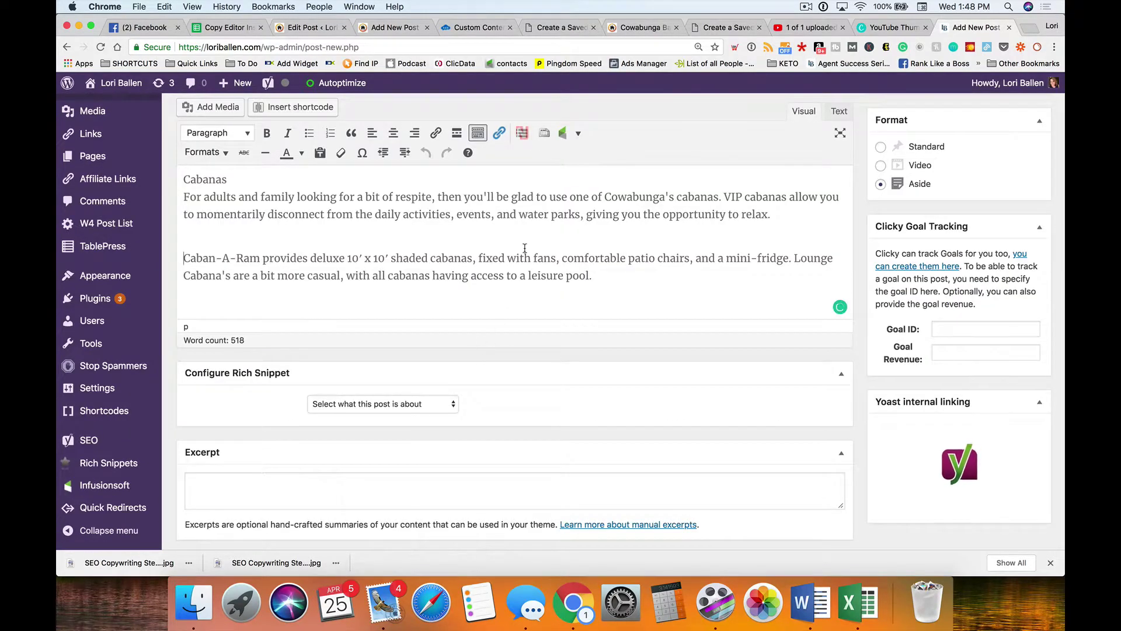
scroll(537, 287, up, 5)
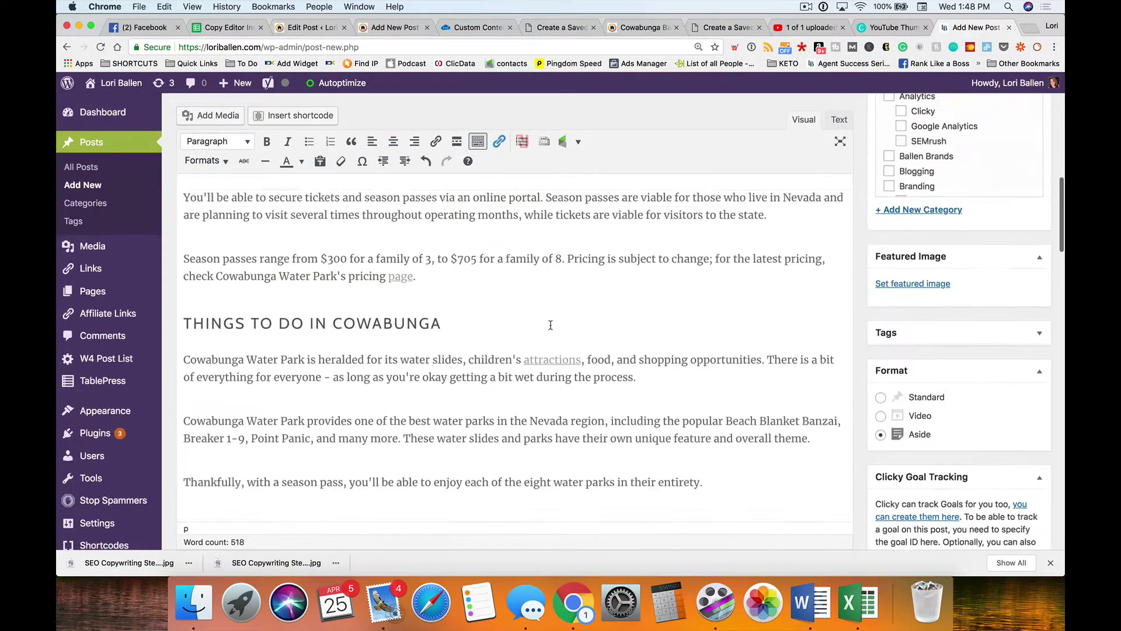
scroll(550, 325, up, 10)
- Cut the intro paragraph out from under the Planning A Visit heading
click(263, 295)
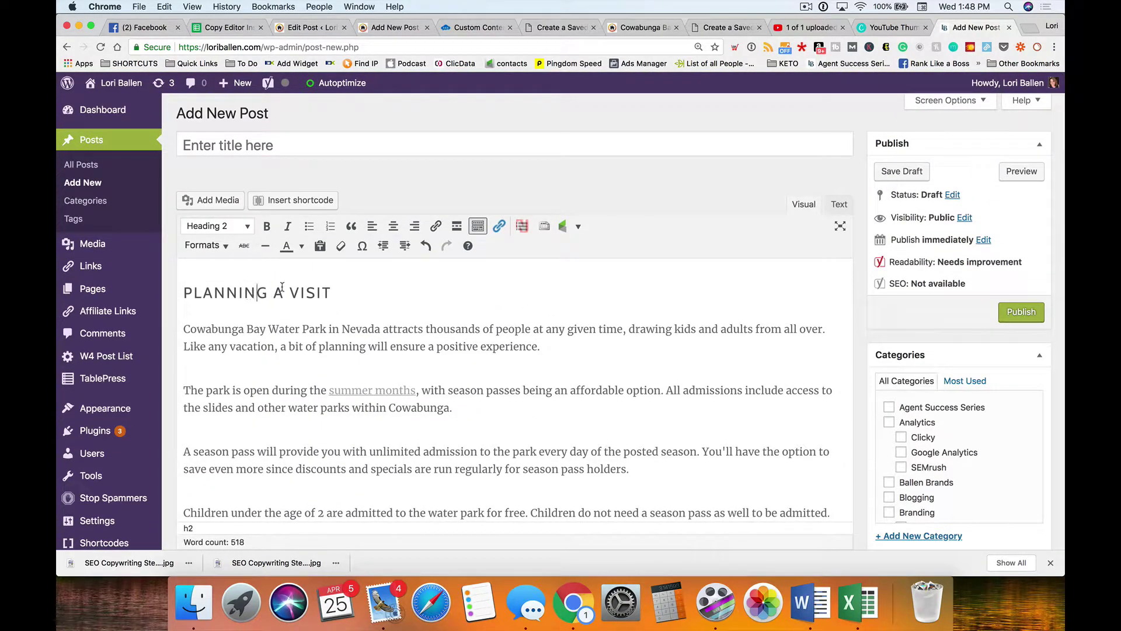
drag(338, 292, 187, 285)
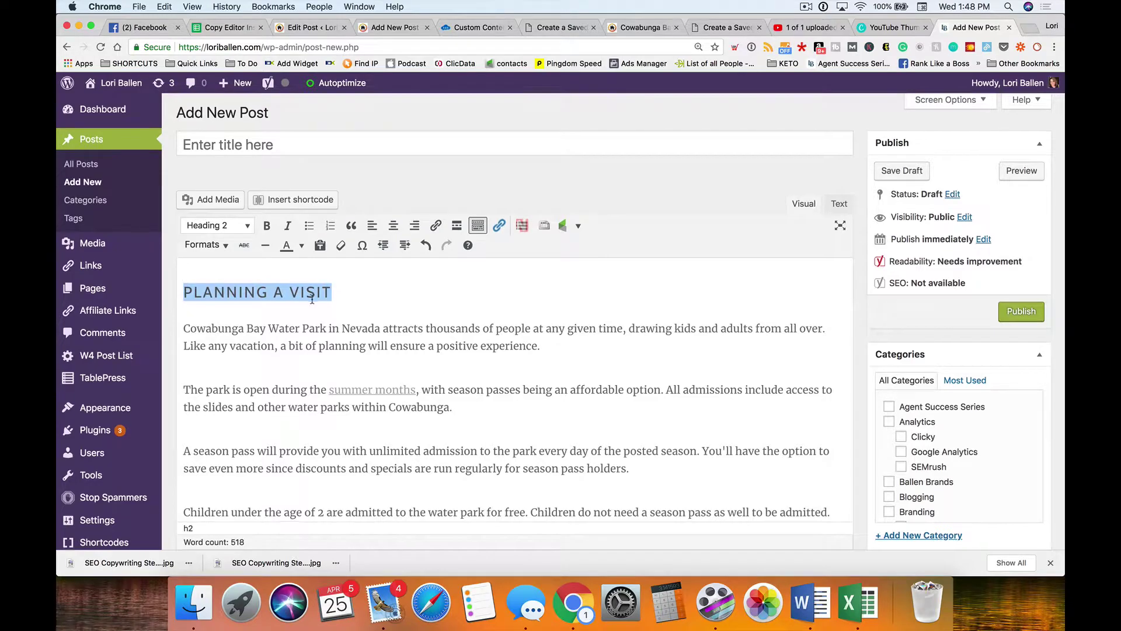
scroll(262, 351, down, 10)
scroll(280, 388, down, 10)
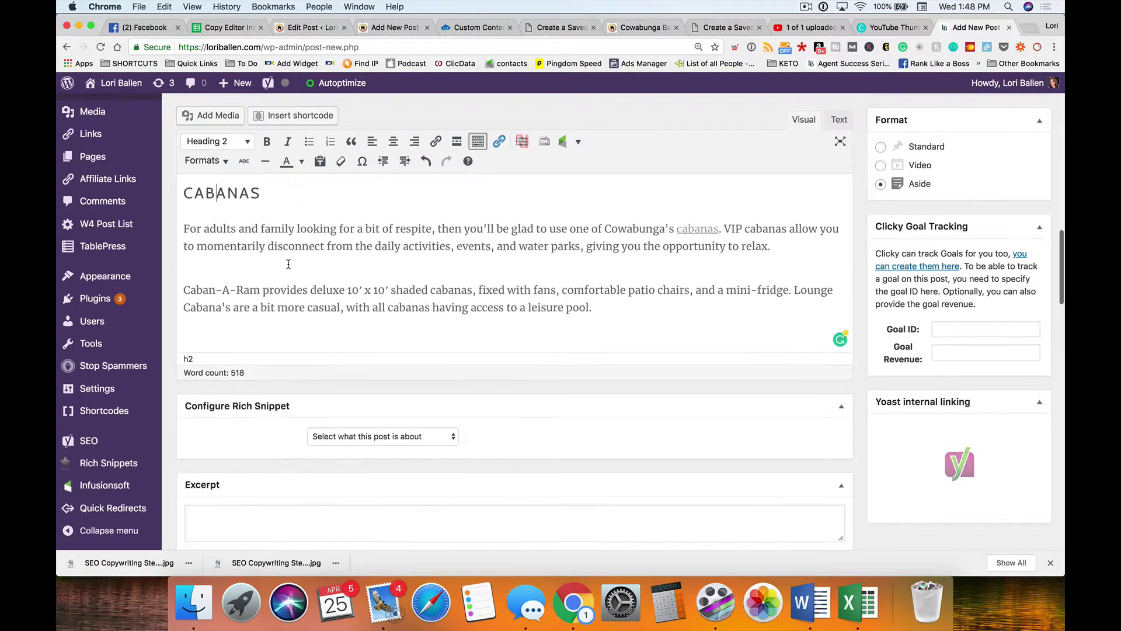
scroll(289, 264, up, 5)
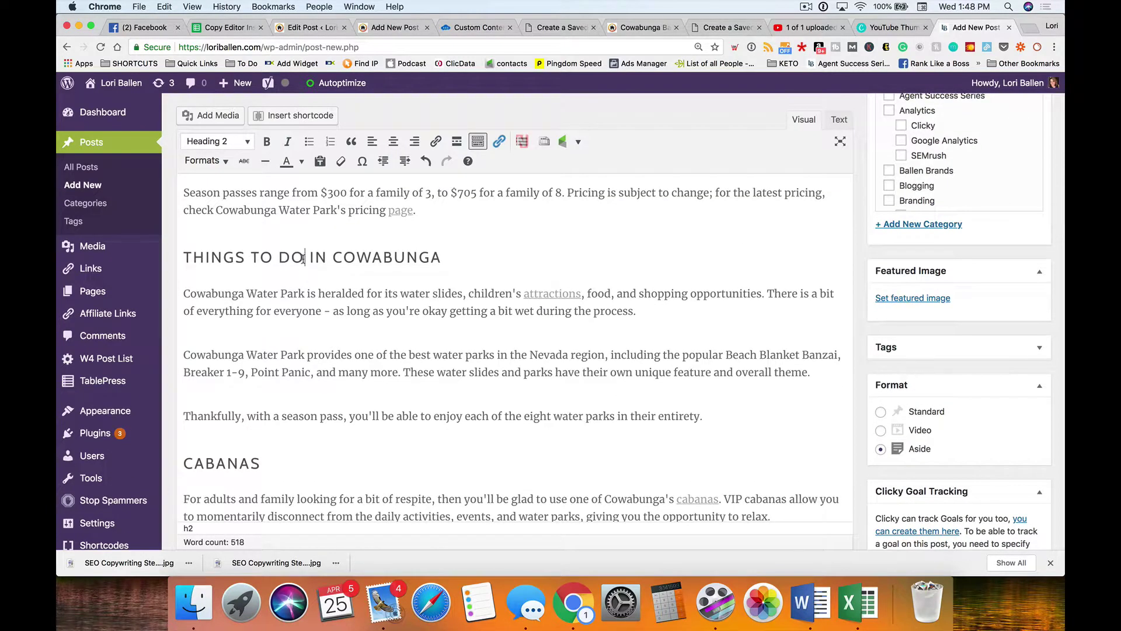
scroll(303, 257, up, 4)
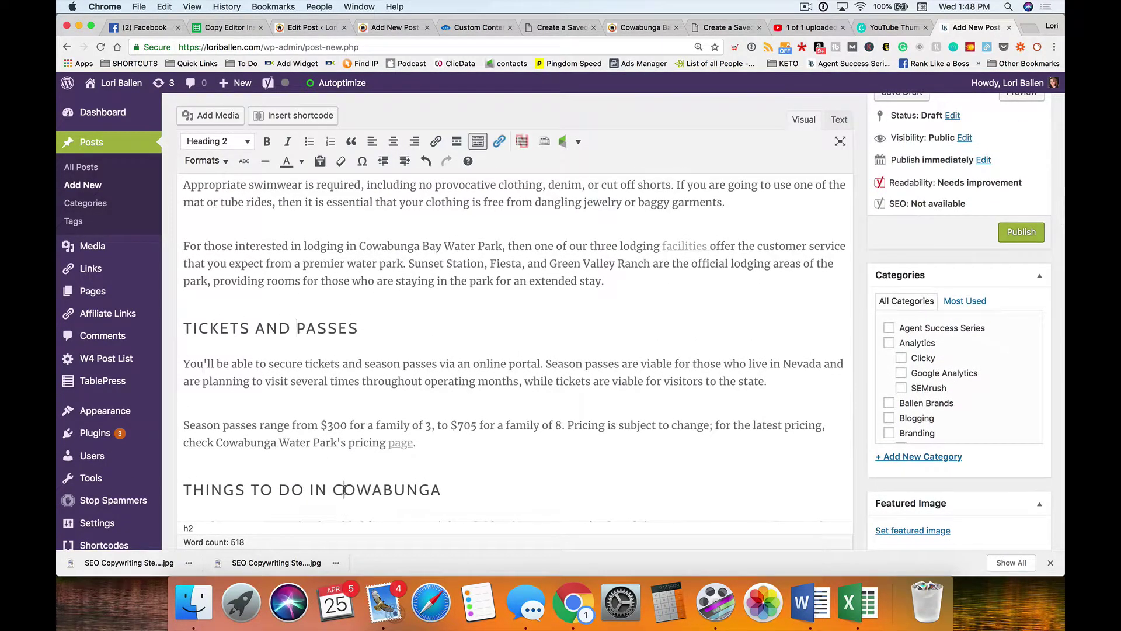
scroll(344, 489, up, 10)
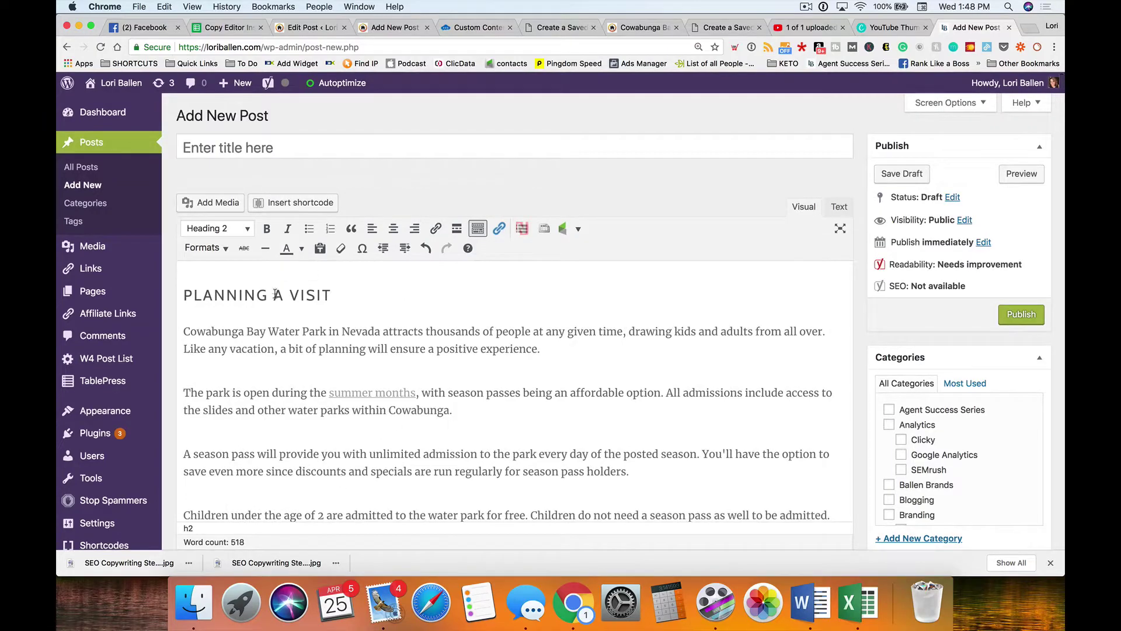
drag(348, 296, 187, 284)
click(194, 265)
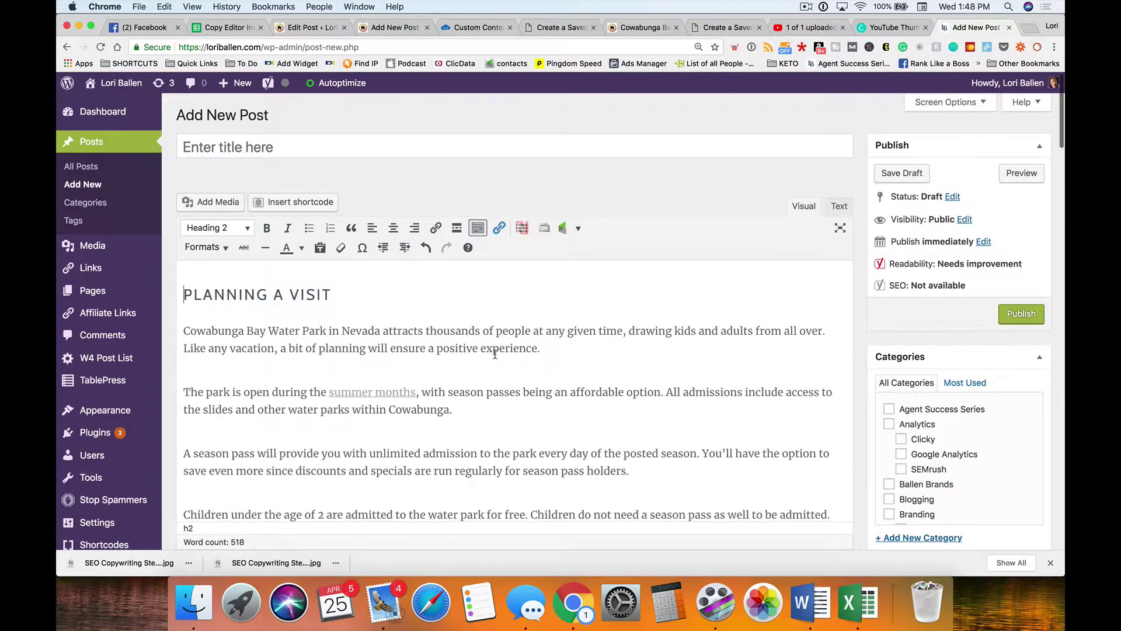
triple_click(552, 345)
key(super+c)
key(BackSpace)
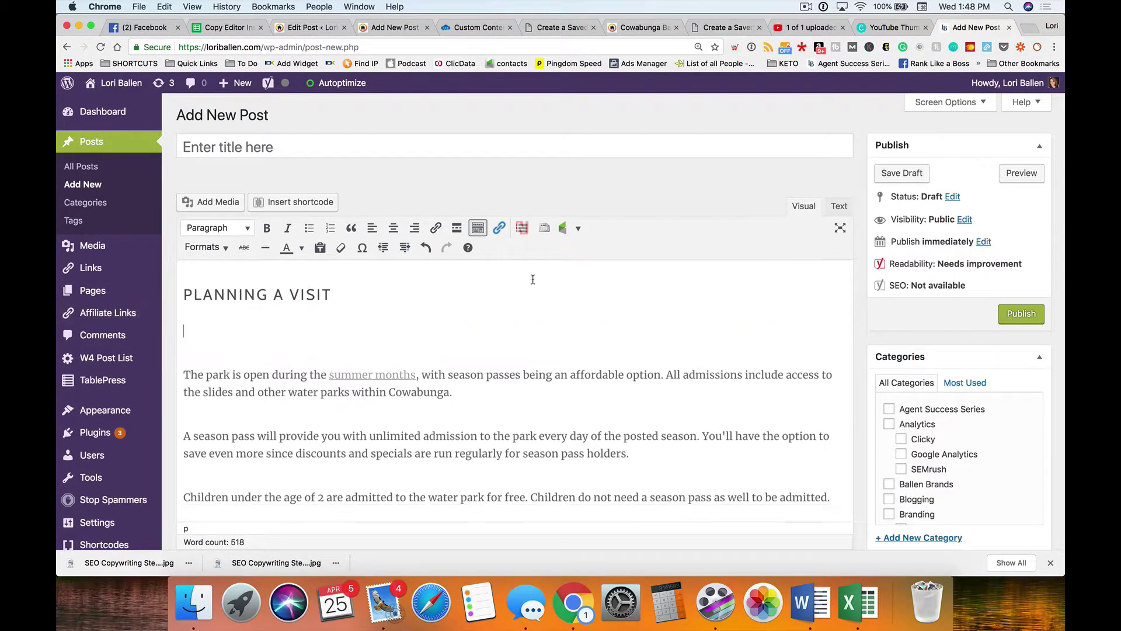
- Paste the intro paragraph above the Planning A Visit heading and remove the leftover empty line
click(841, 206)
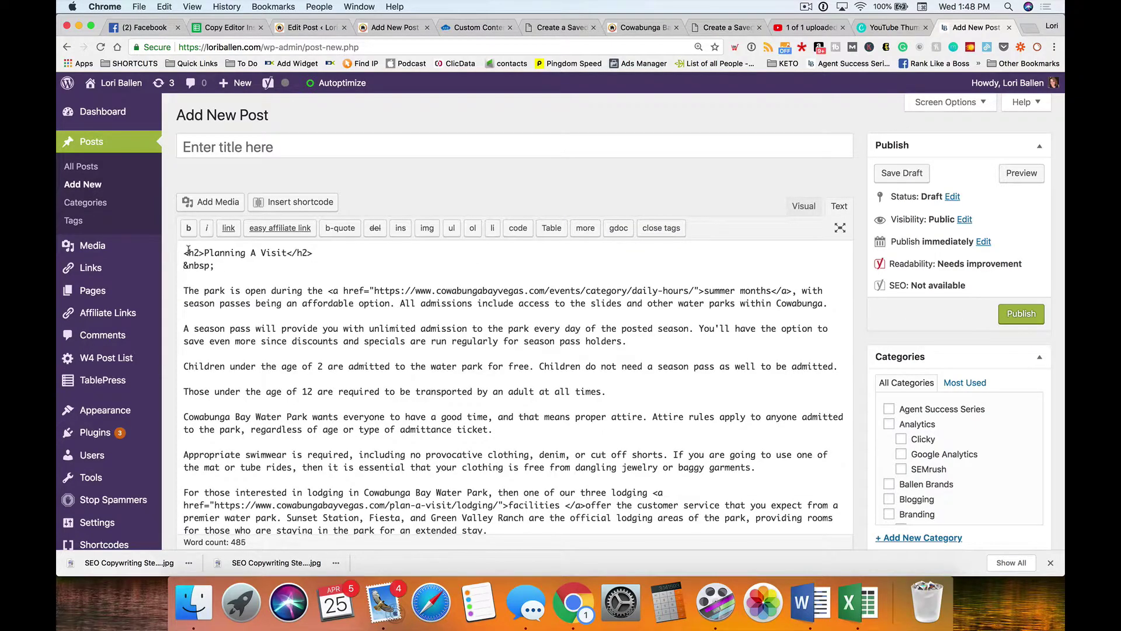
key(super+v)
key(Return)
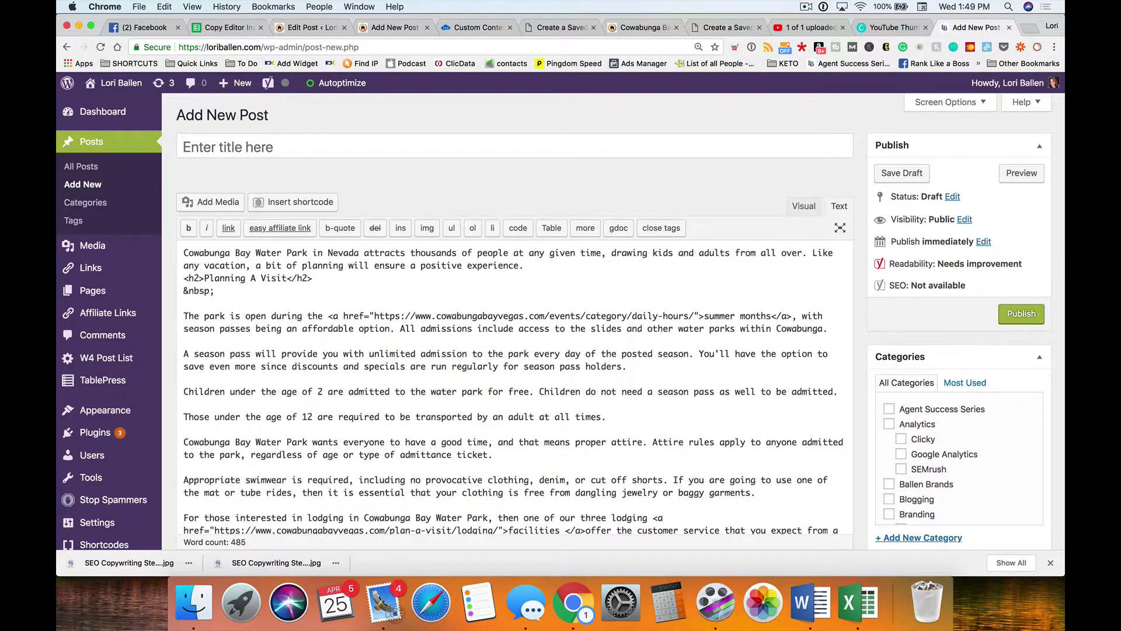
key(Return)
click(804, 207)
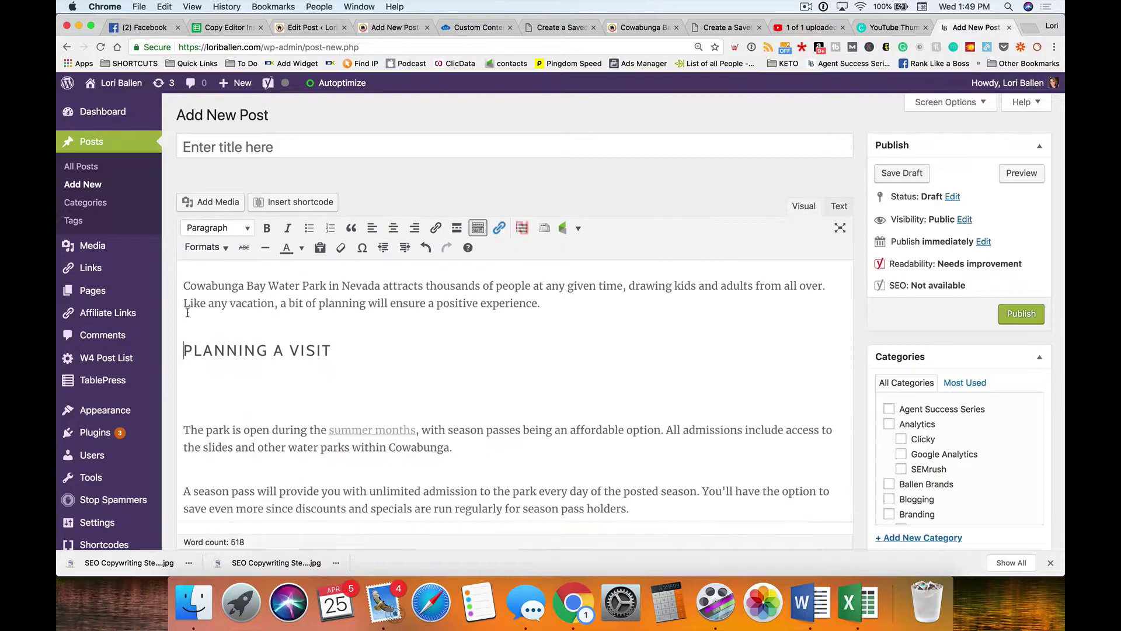
key(BackSpace)
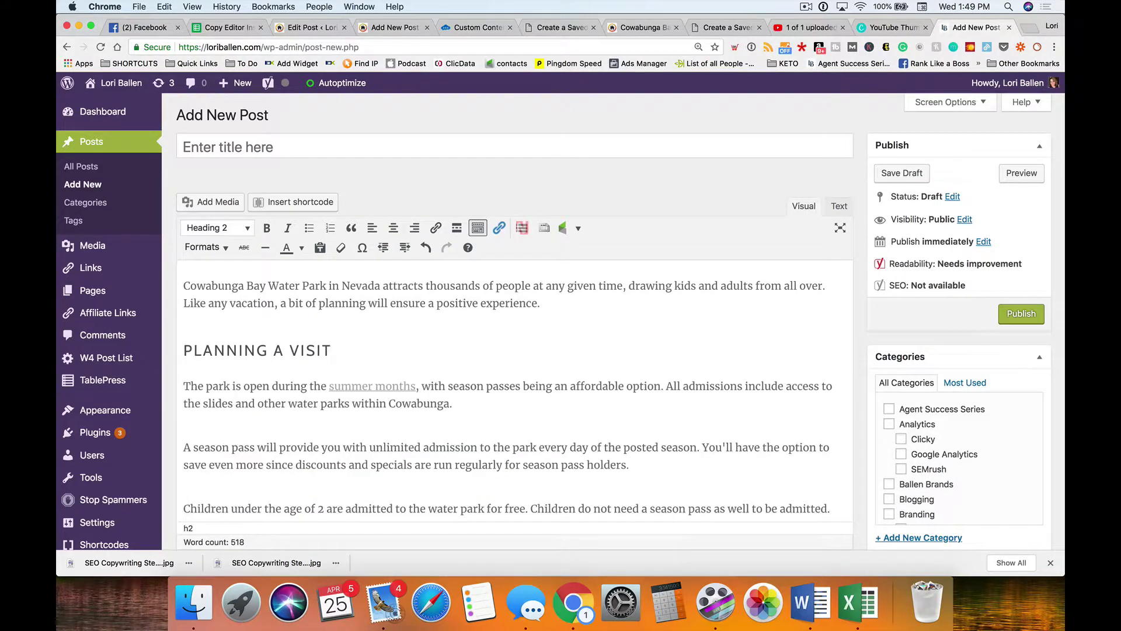
scroll(292, 351, down, 10)
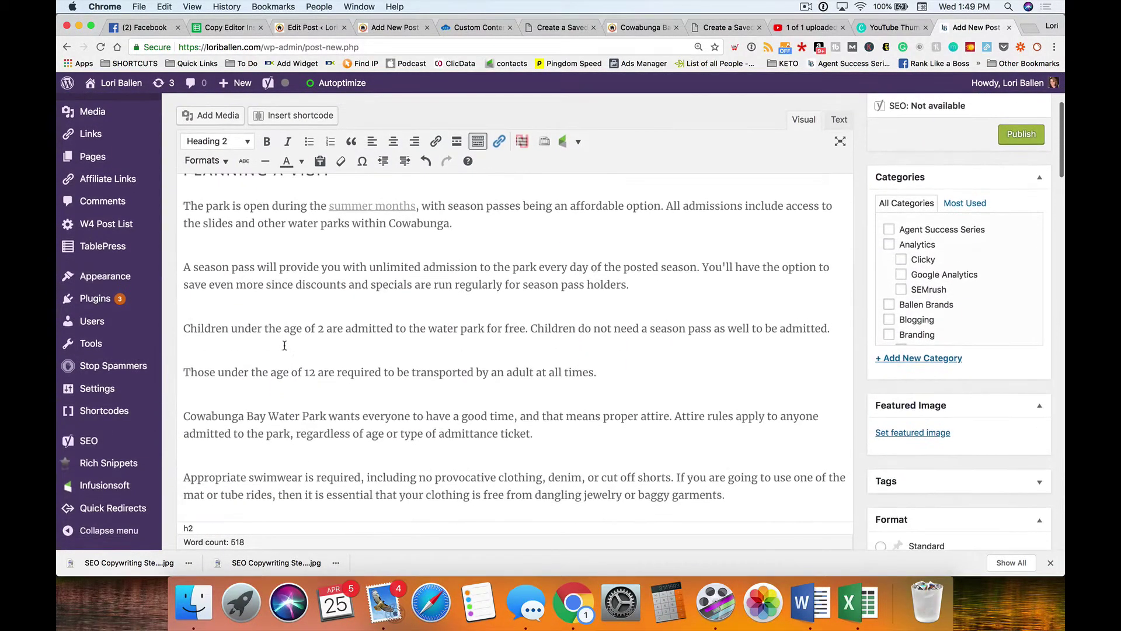
scroll(284, 345, down, 3)
- Insert a [su_divider] Divider shortcode on a new line after the lodging paragraph, with Presets and Live preview checked
click(653, 363)
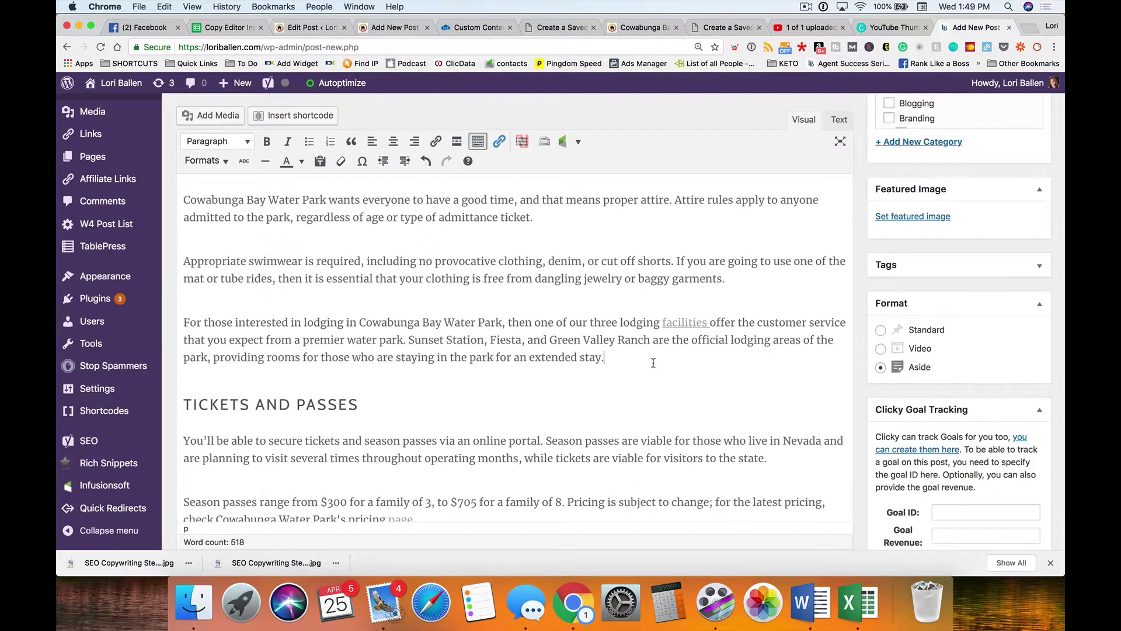
key(Return)
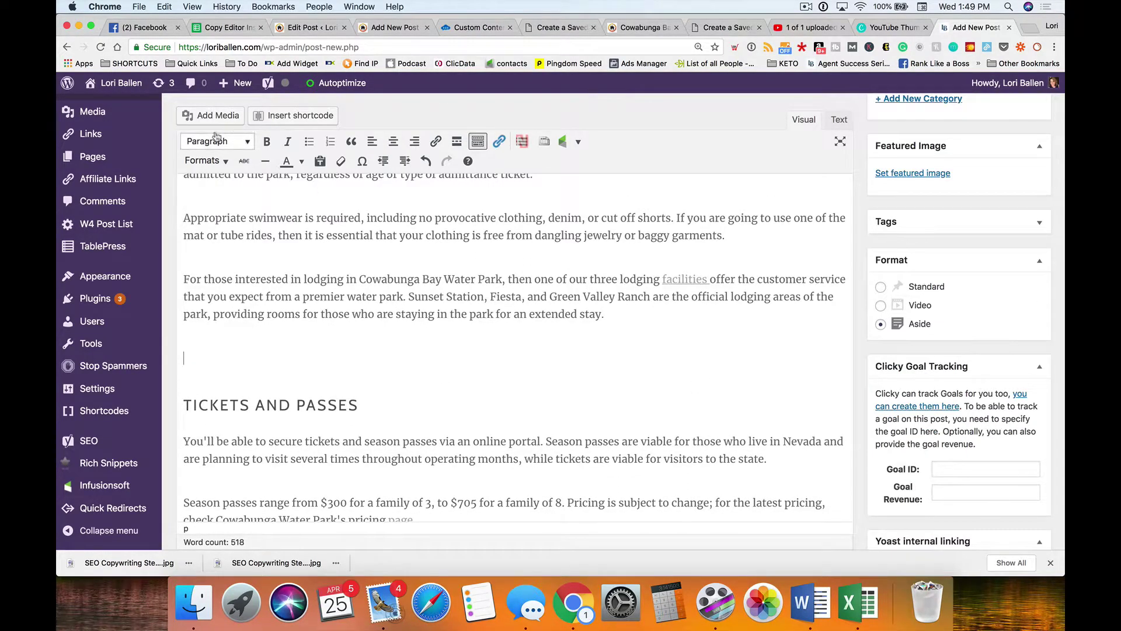
click(314, 116)
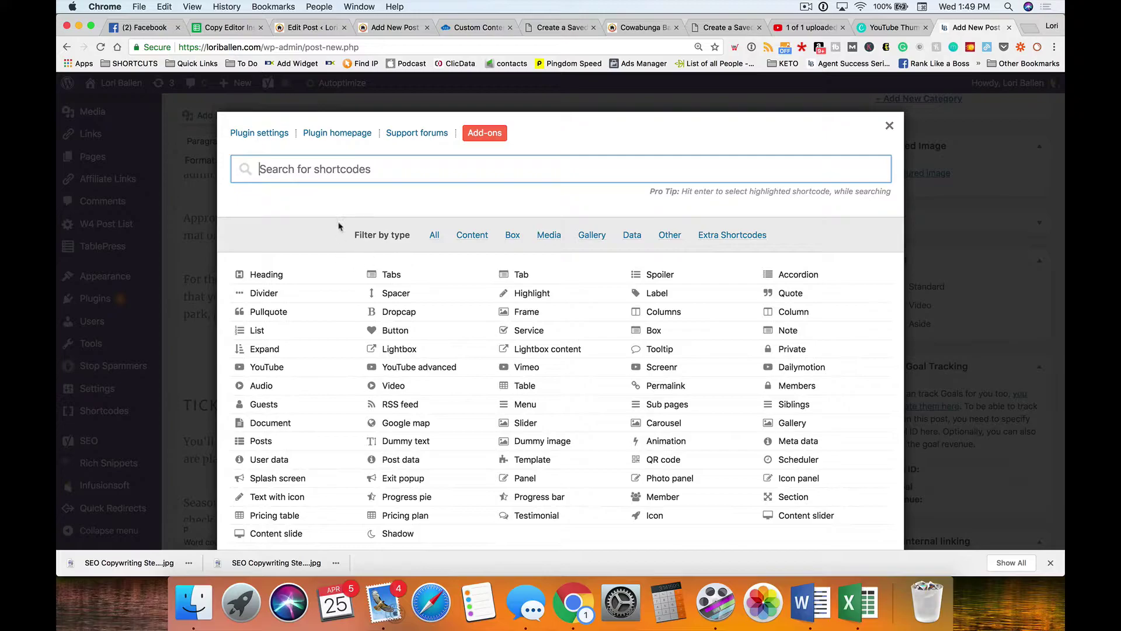
text(divid)
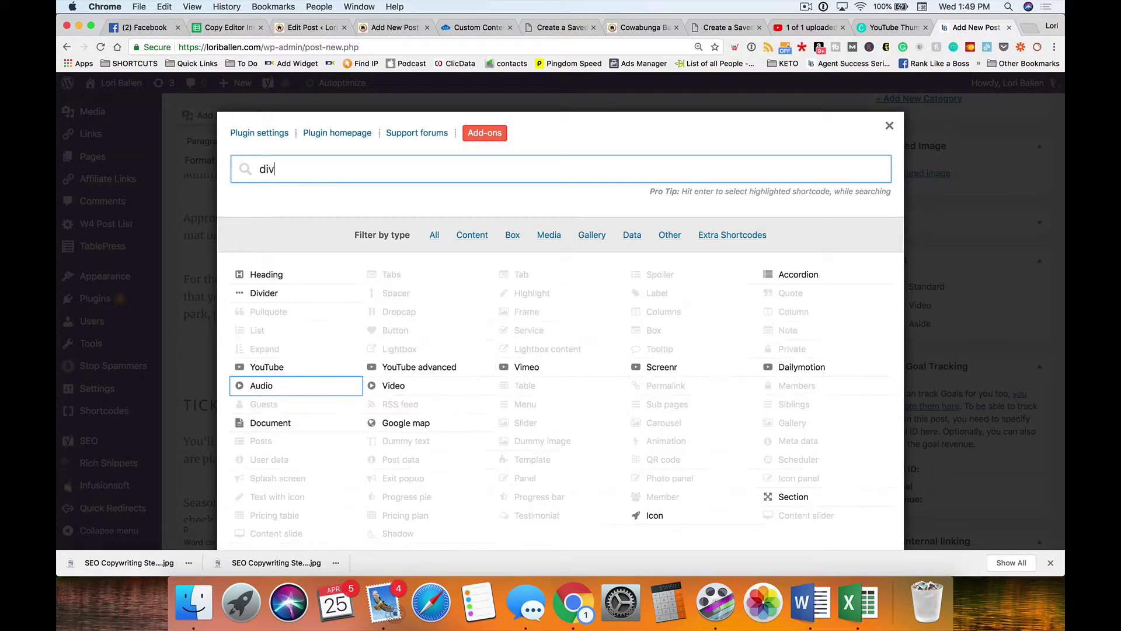
click(267, 292)
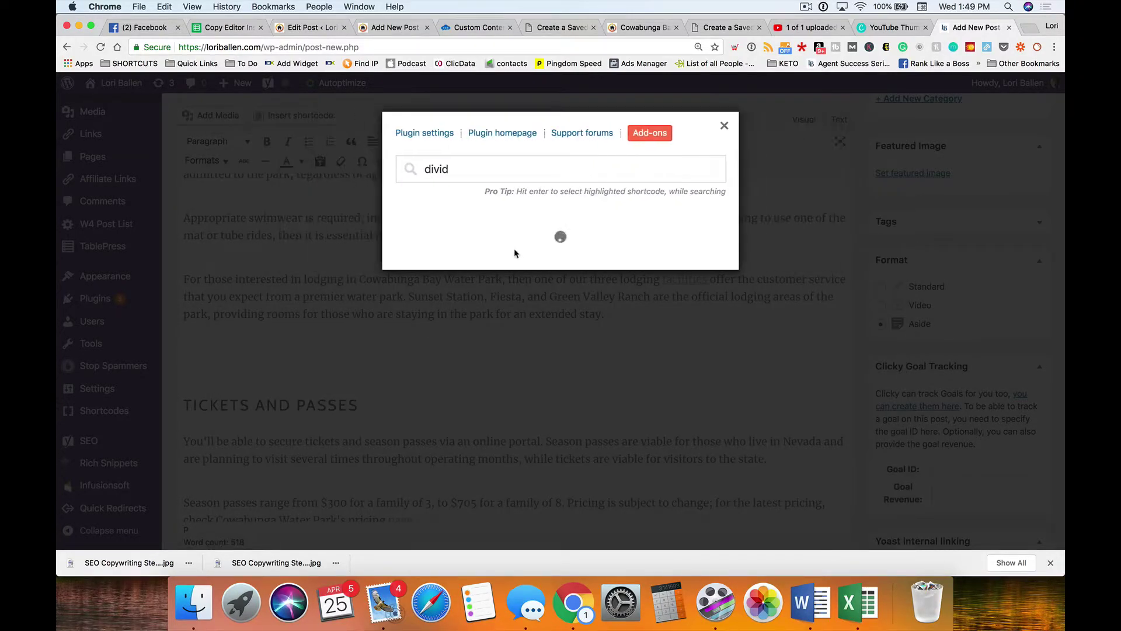
scroll(529, 268, down, 10)
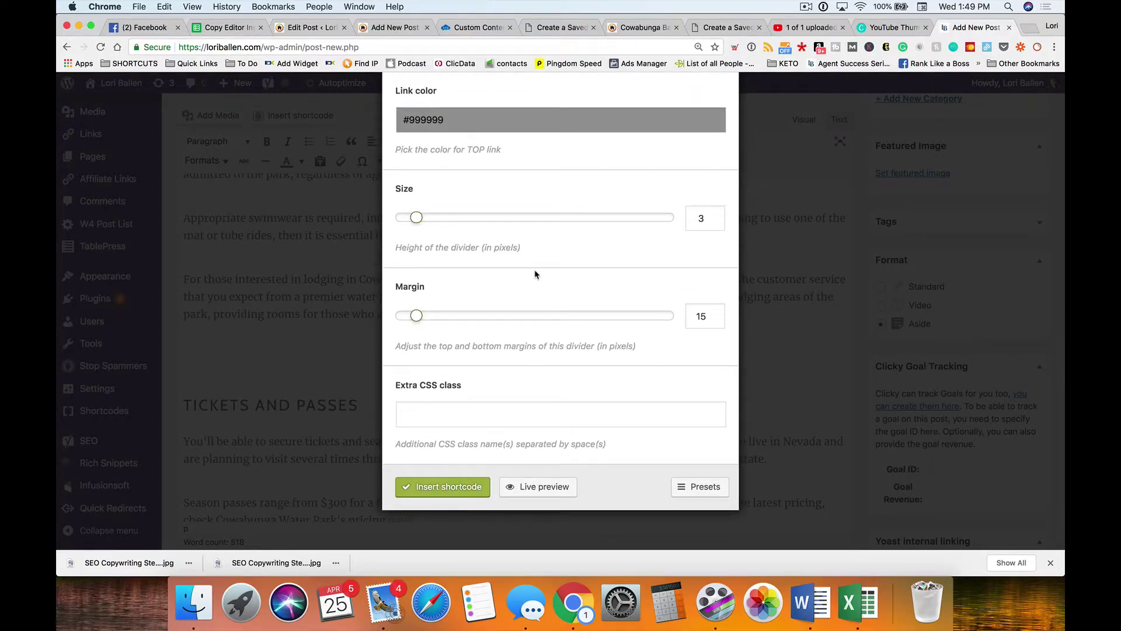
scroll(534, 274, up, 10)
scroll(543, 278, down, 10)
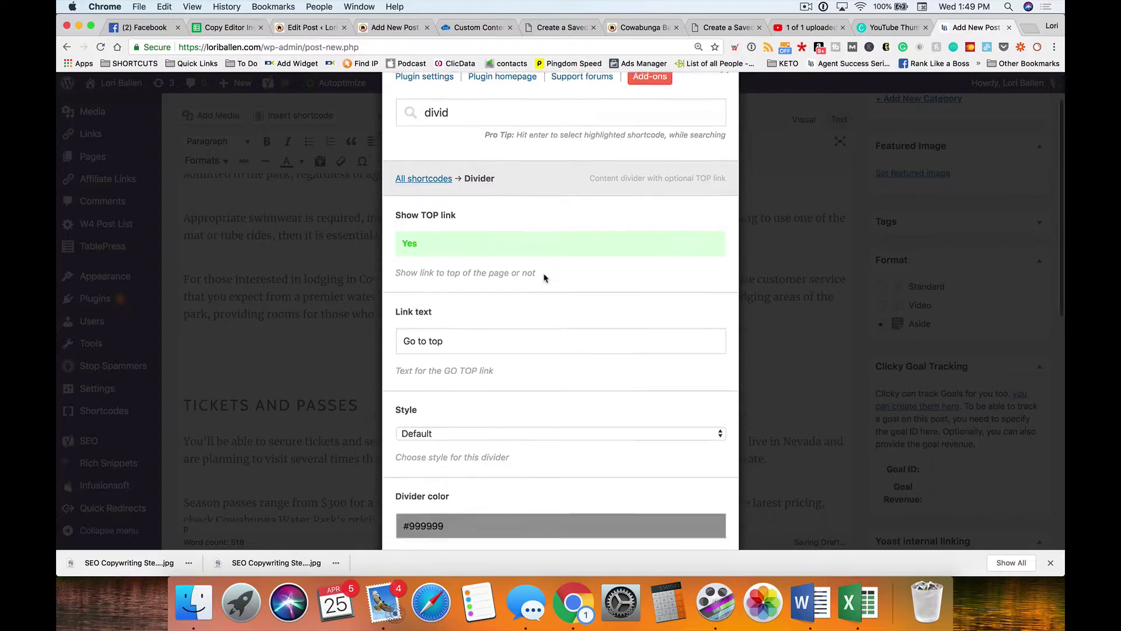
click(678, 491)
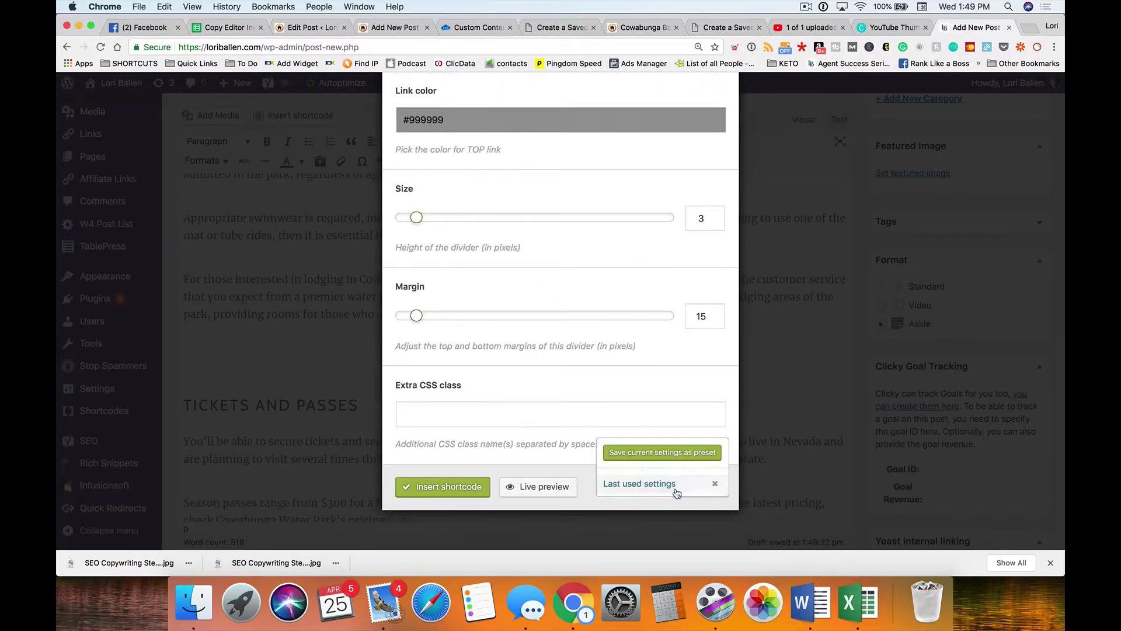
click(546, 487)
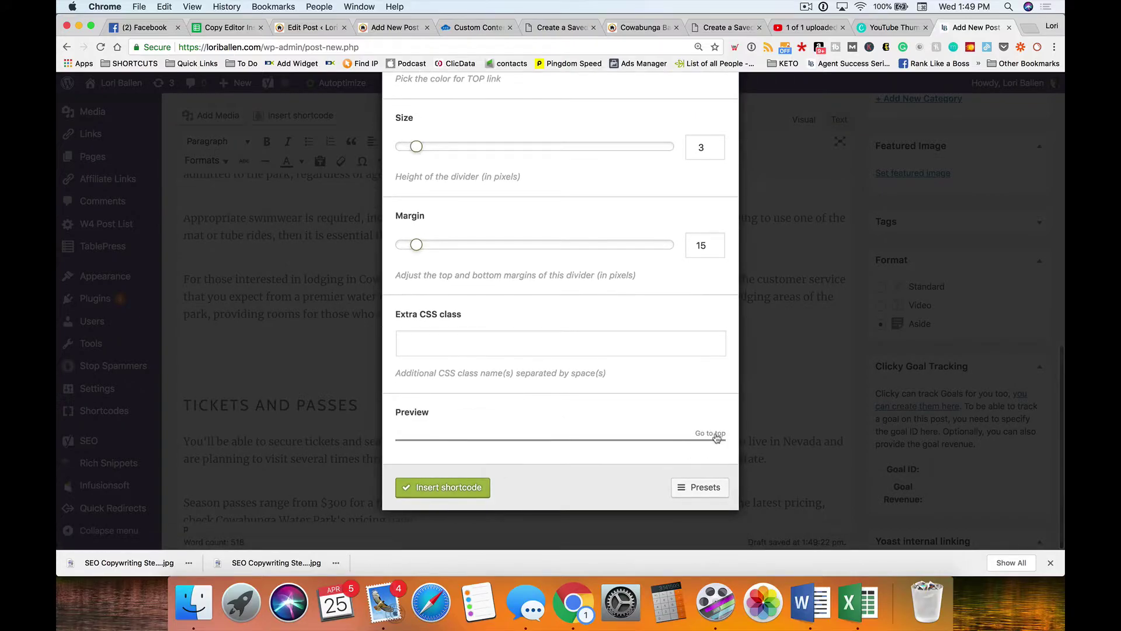
click(451, 489)
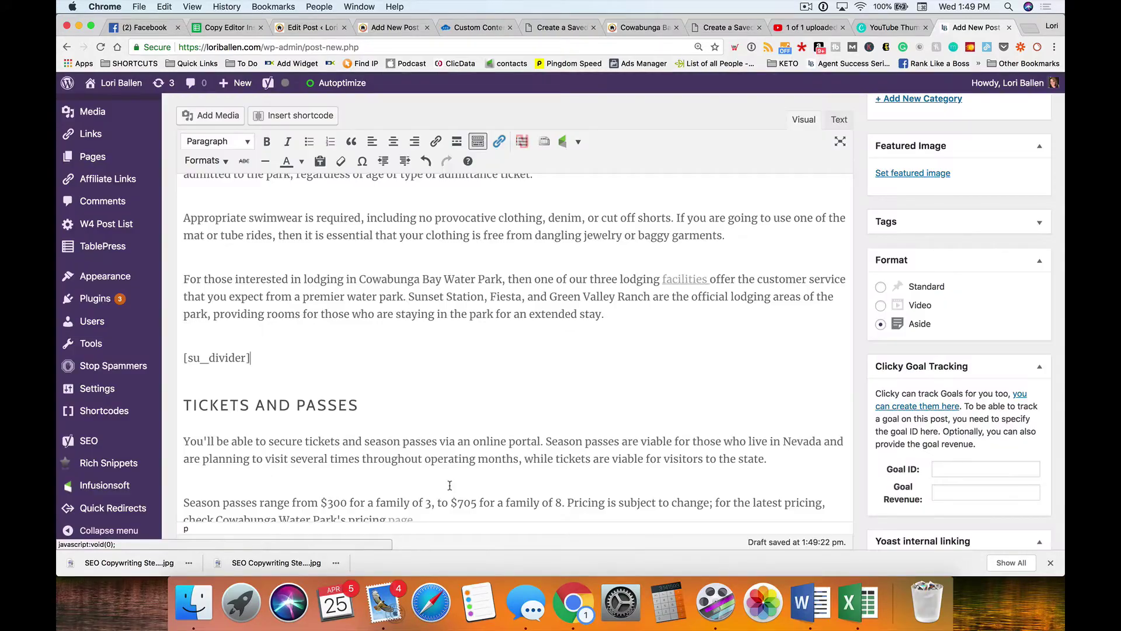
- Copy the [su_divider] line and paste it after the pricing paragraph and after the 'entirety.' paragraph
triple_click(271, 357)
key(super+c)
scroll(272, 342, up, 1)
scroll(281, 338, down, 5)
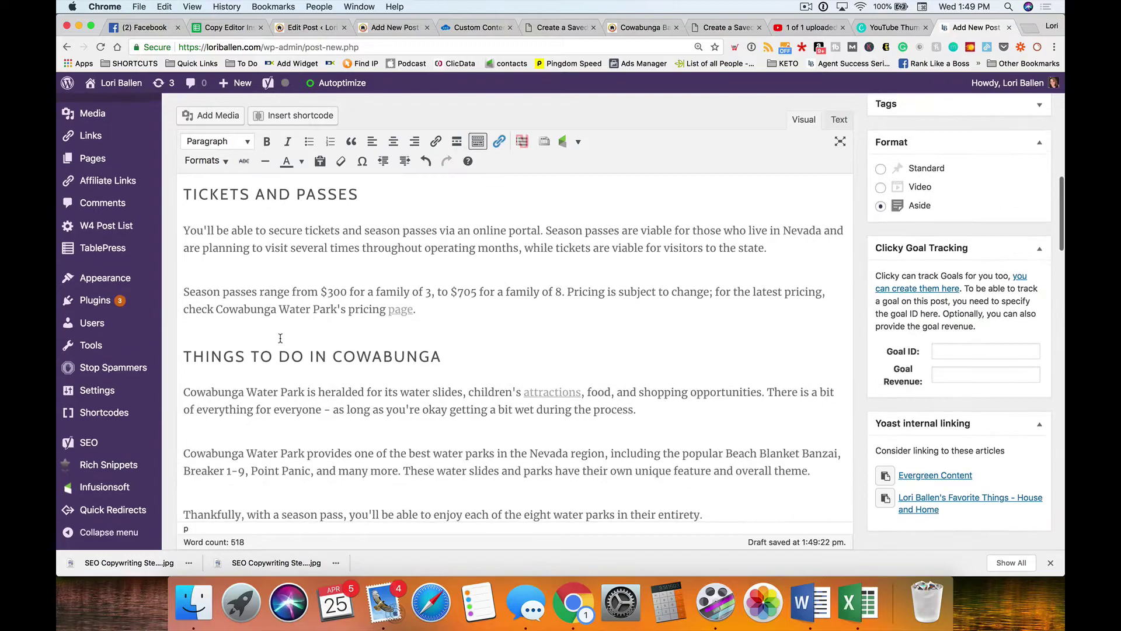
key(super+v)
scroll(666, 335, down, 5)
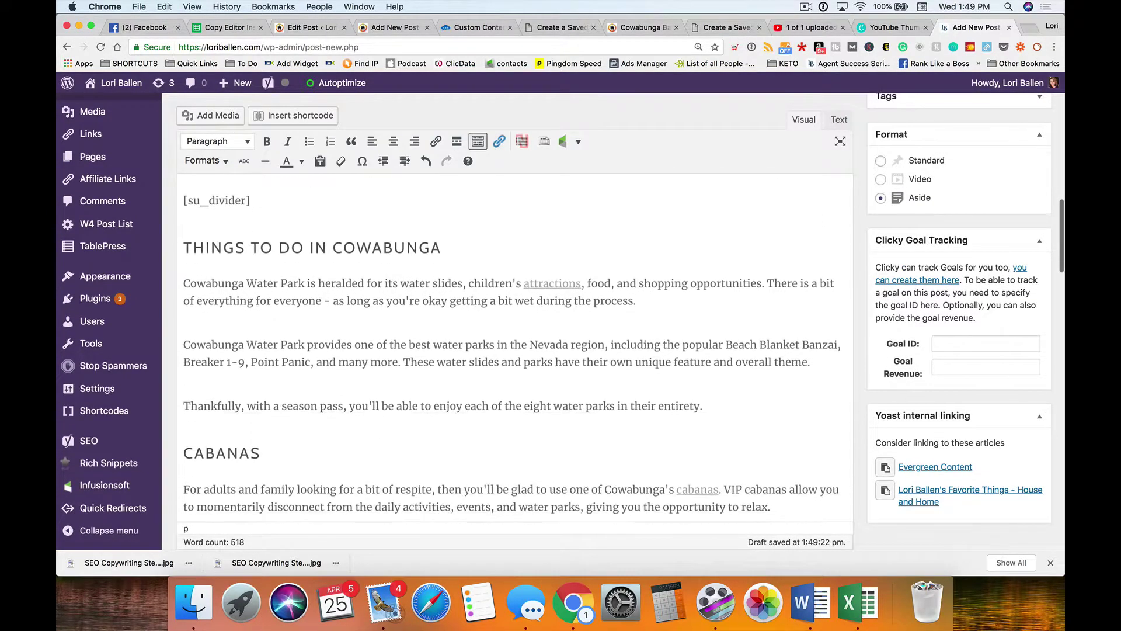
click(771, 349)
key(super+v)
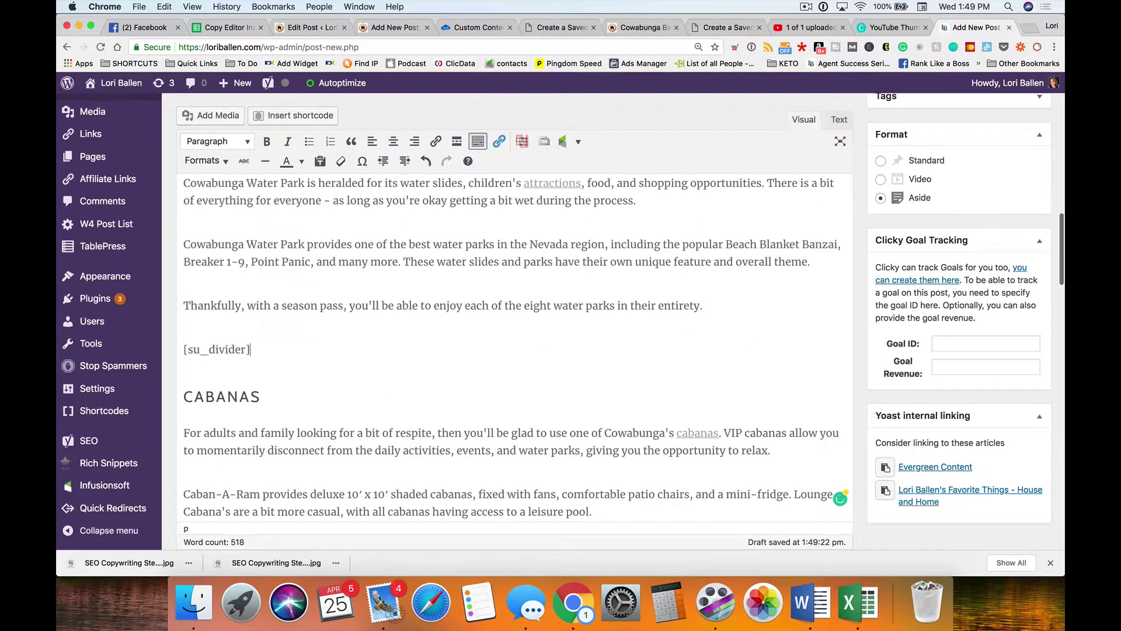
scroll(472, 357, down, 5)
scroll(471, 357, up, 10)
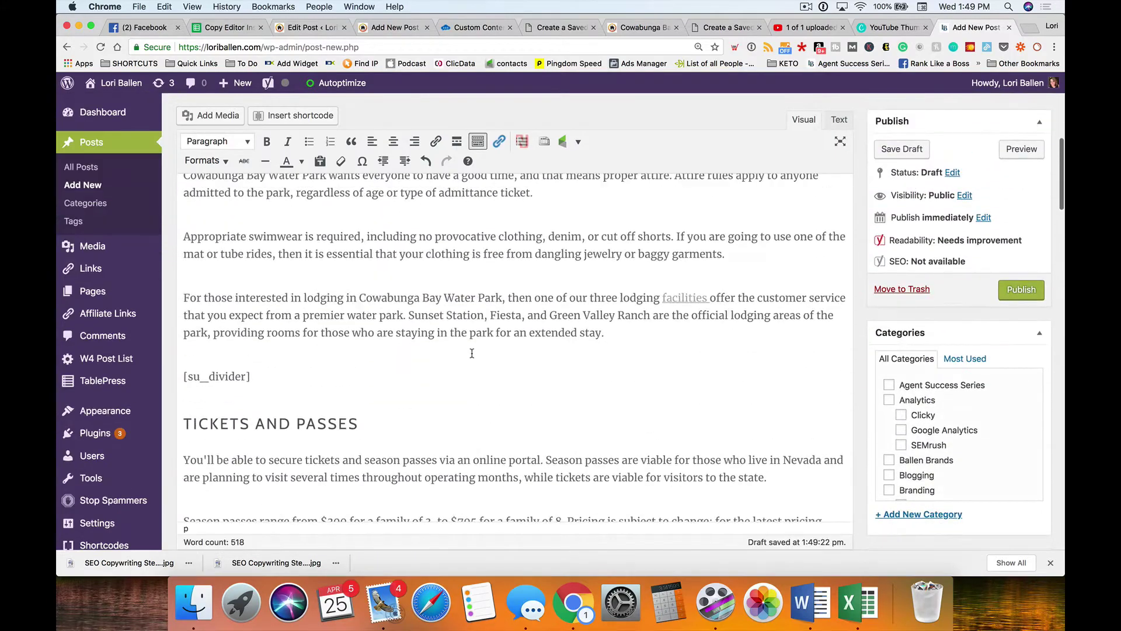
- Preview the post to check how the three dividers look
click(1030, 151)
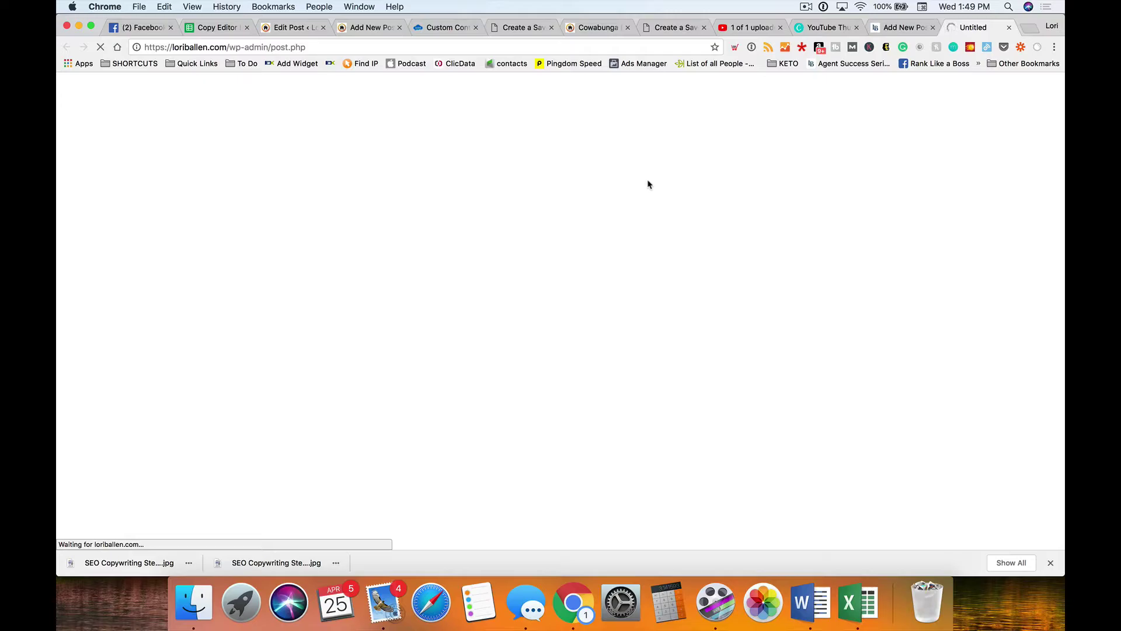
scroll(357, 285, down, 15)
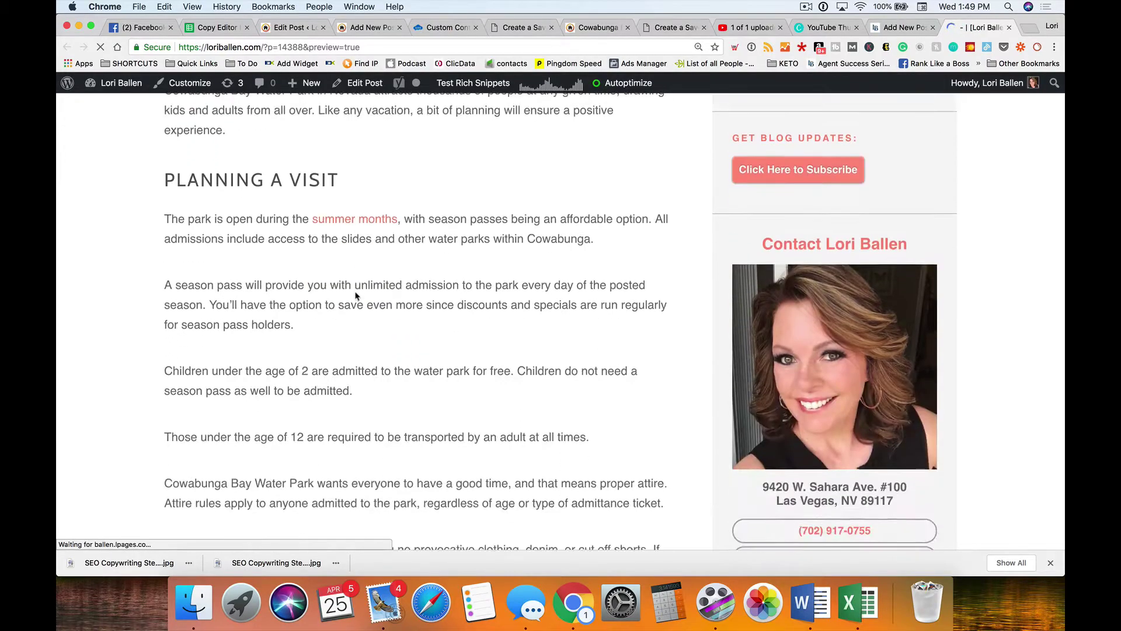
scroll(356, 287, down, 8)
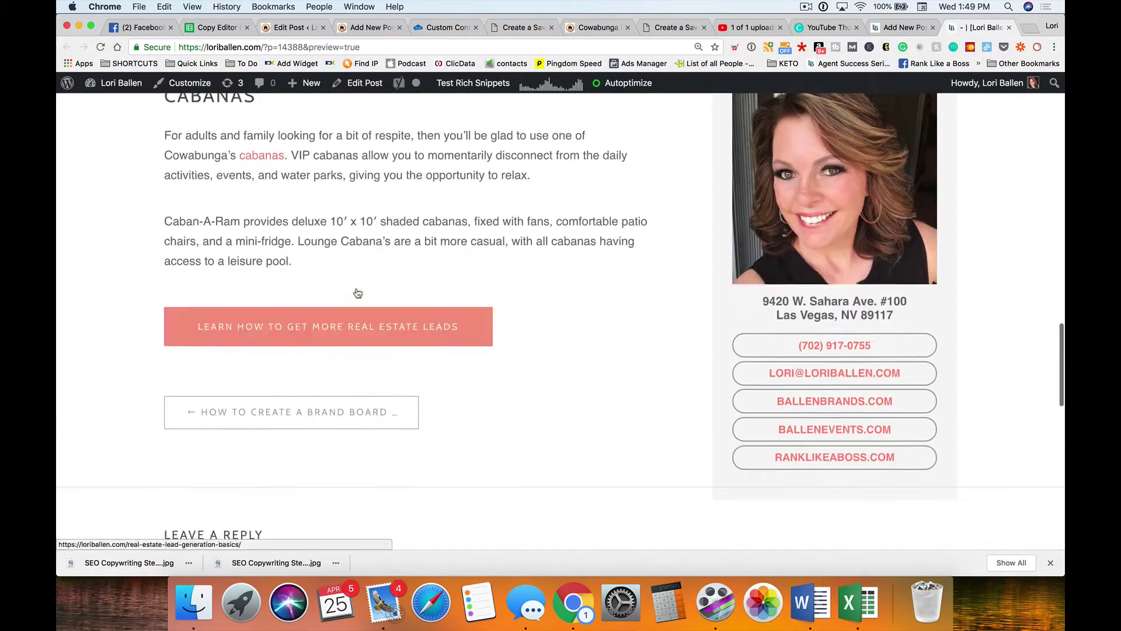
scroll(365, 286, up, 10)
scroll(369, 286, up, 15)
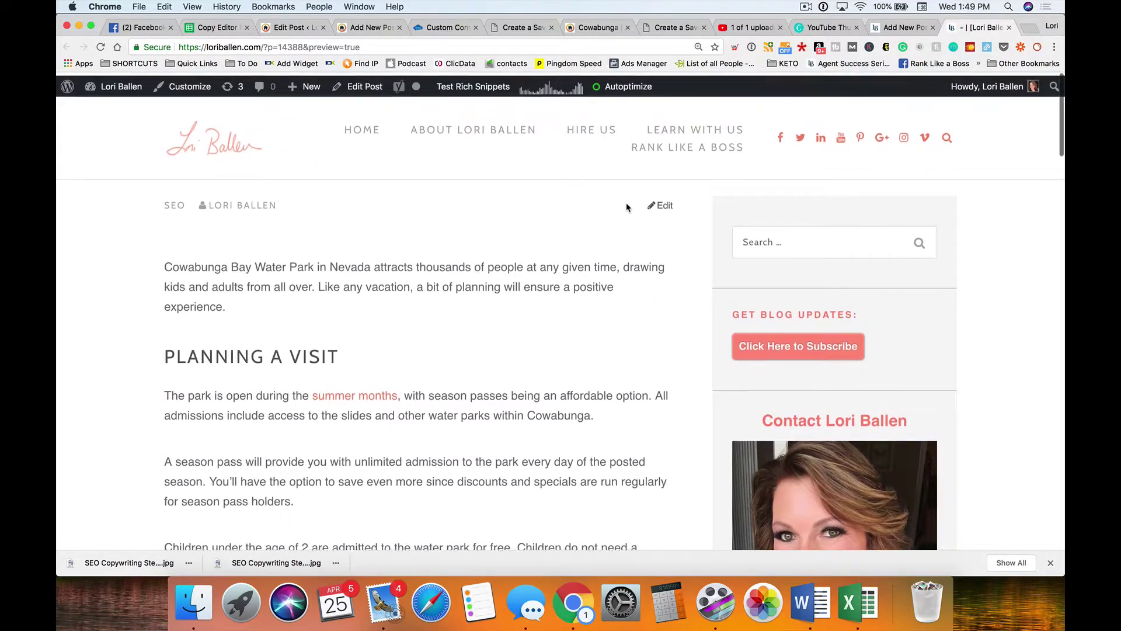
- Back in the editor, start a new line beginning with 'R' after the 'leisure pool.' cabanas paragraph
click(902, 29)
scroll(456, 324, down, 15)
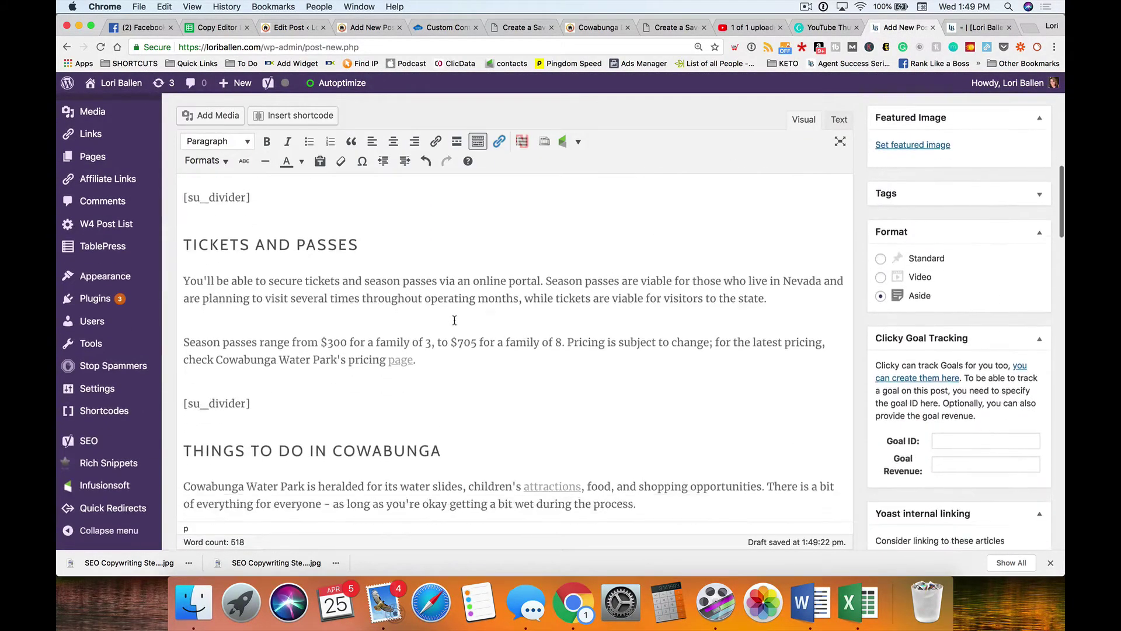
scroll(456, 324, up, 3)
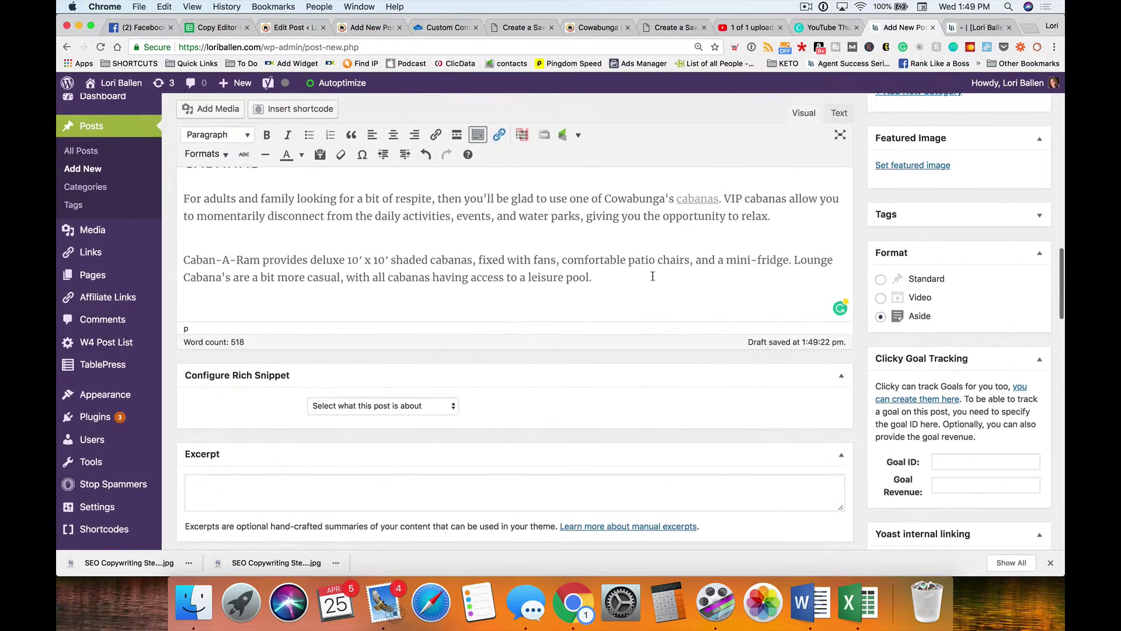
key(Return)
text(Related)
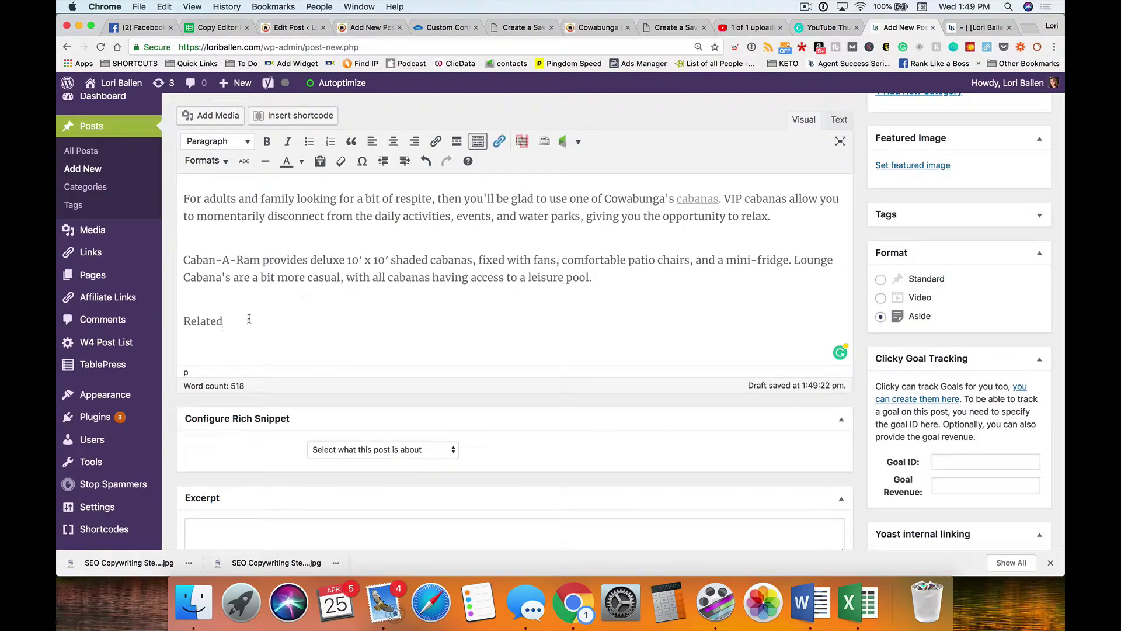
- Format the 'Related' line as Heading 2 and refresh the post preview
drag(233, 322, 108, 318)
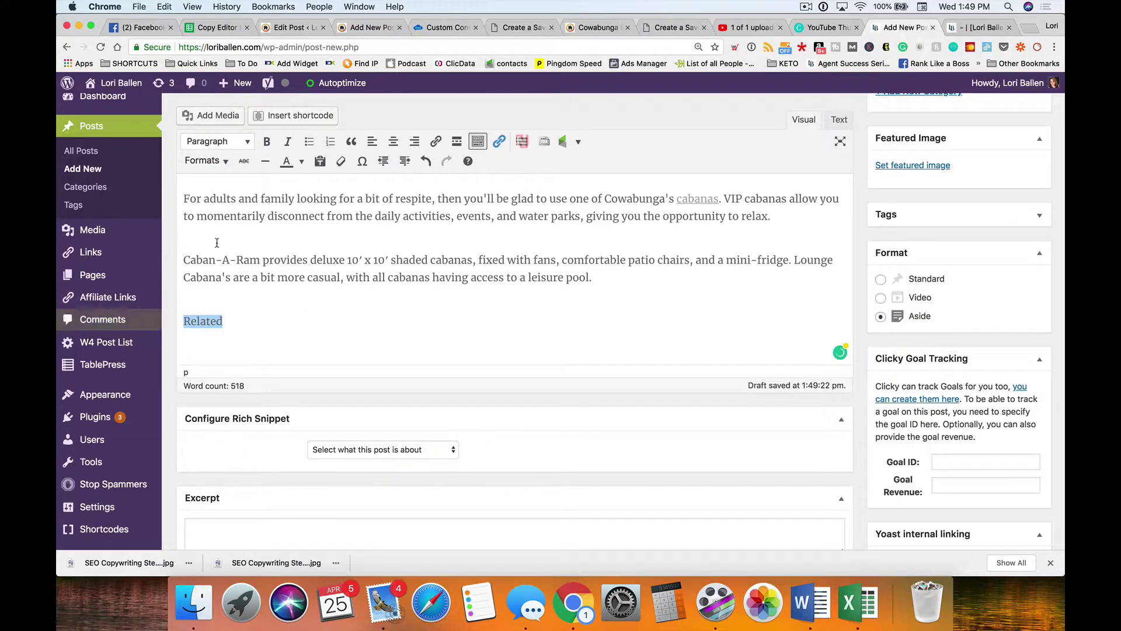
click(216, 142)
click(241, 225)
scroll(814, 318, up, 10)
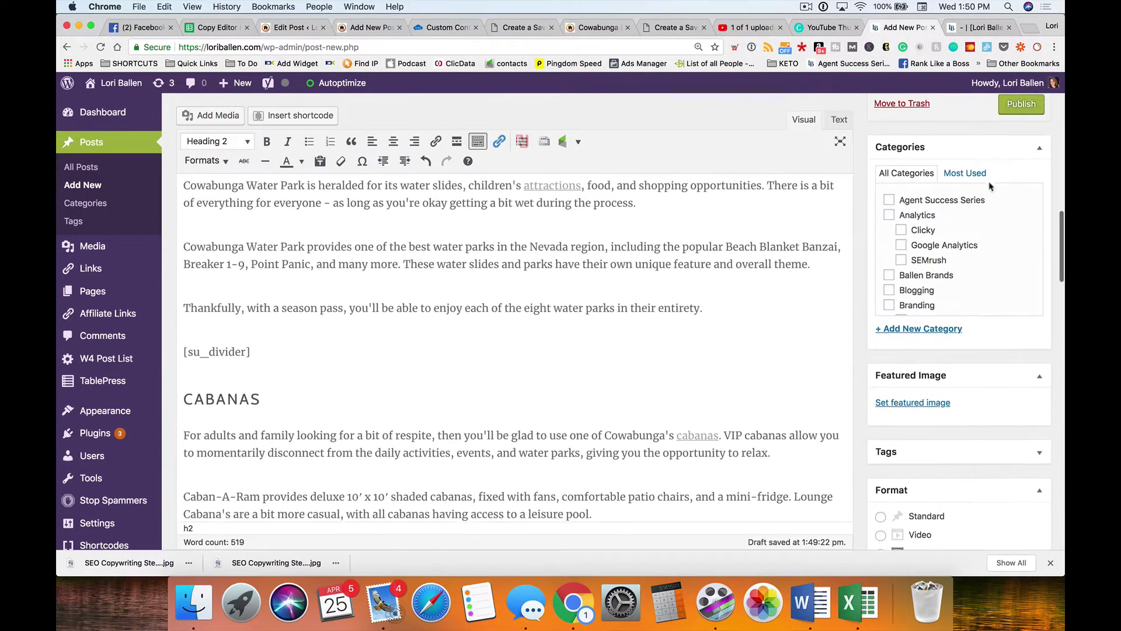
click(1011, 155)
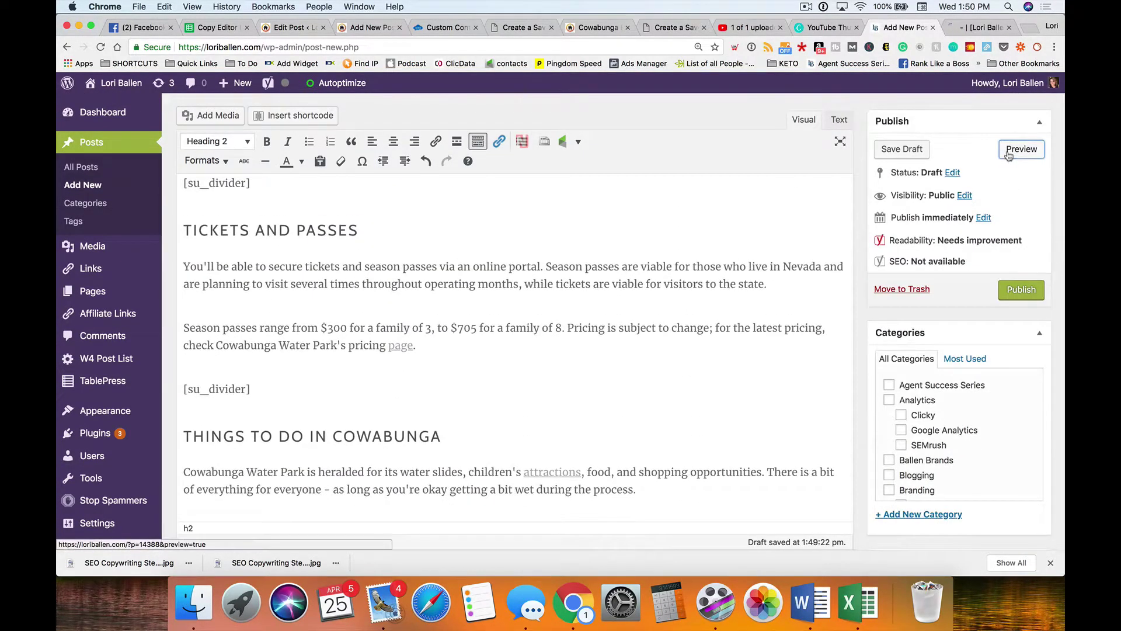
- Jump to a section through the preview's Quick Links table of contents, which now lists Related
click(974, 32)
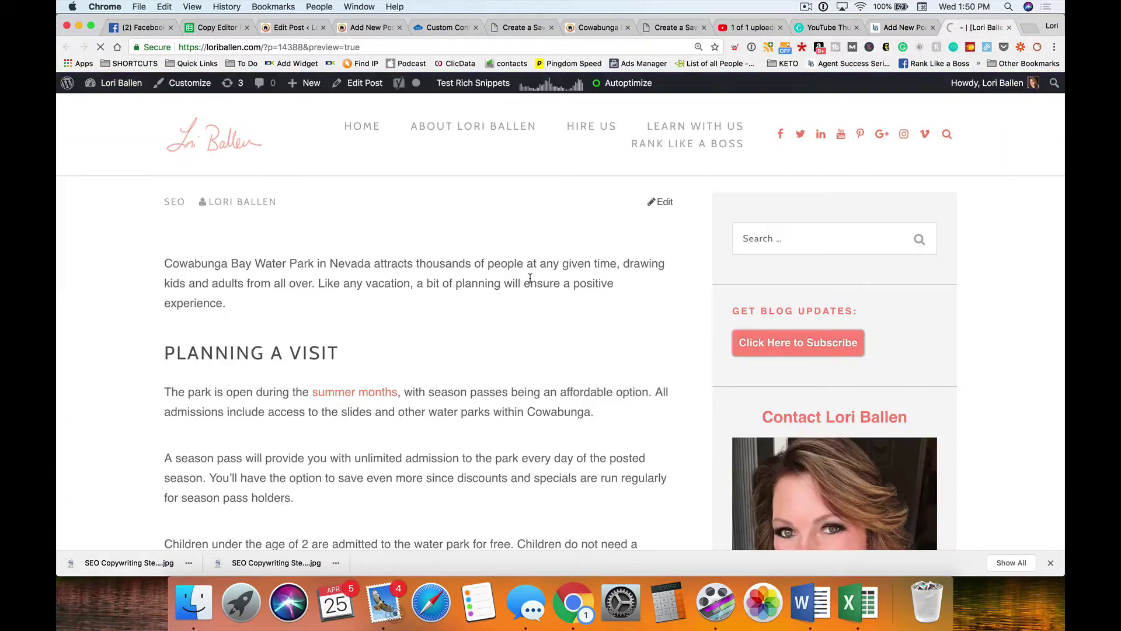
scroll(331, 236, down, 5)
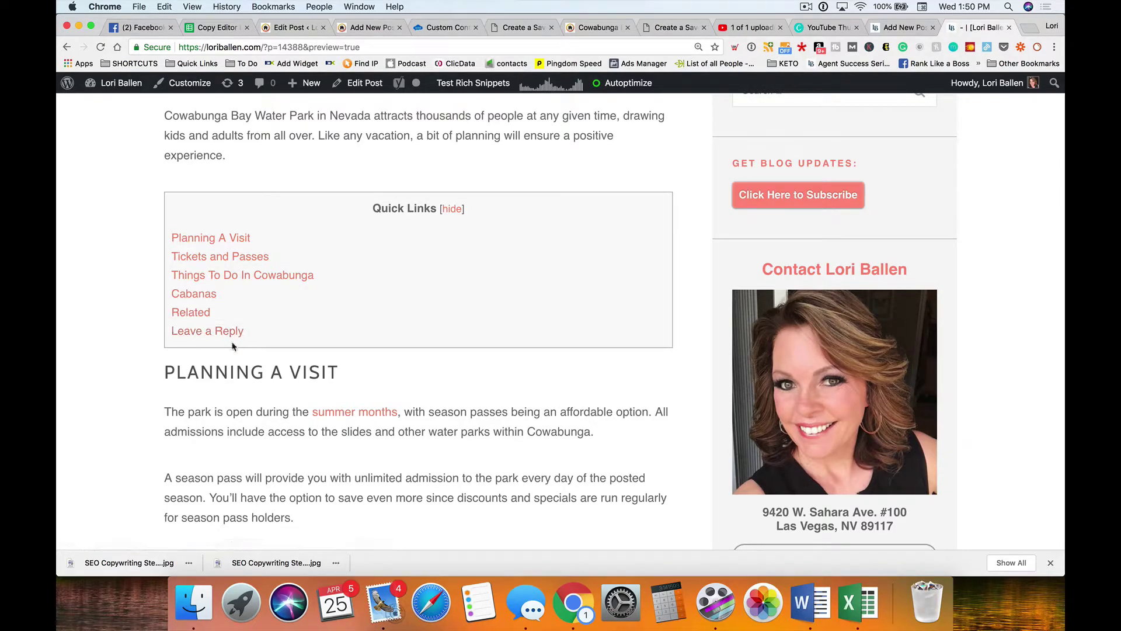
click(232, 288)
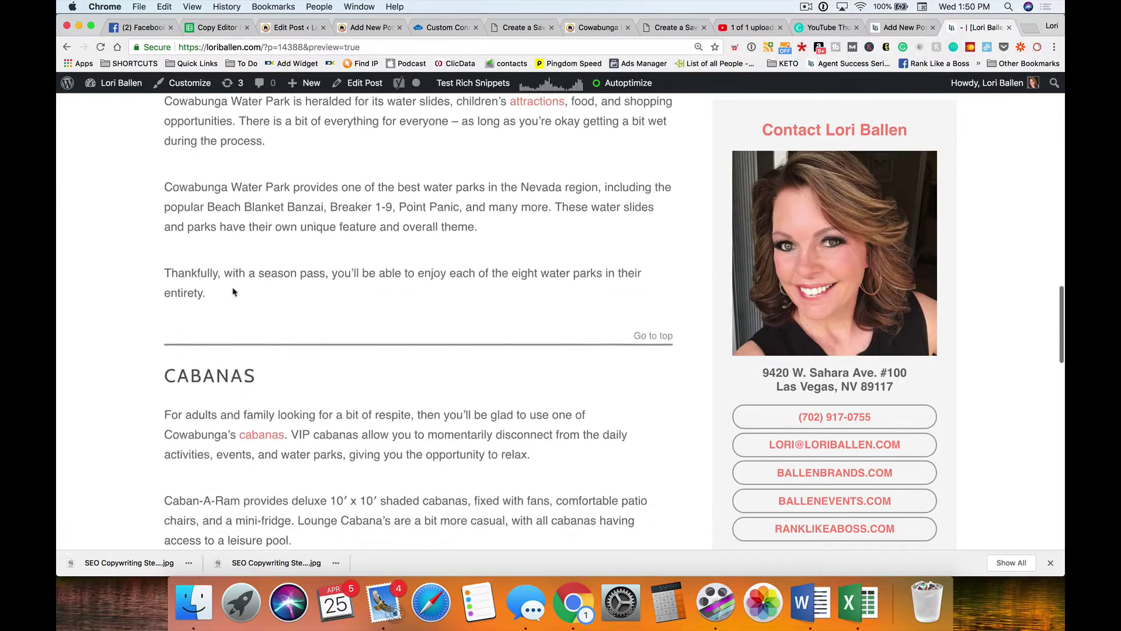
click(681, 29)
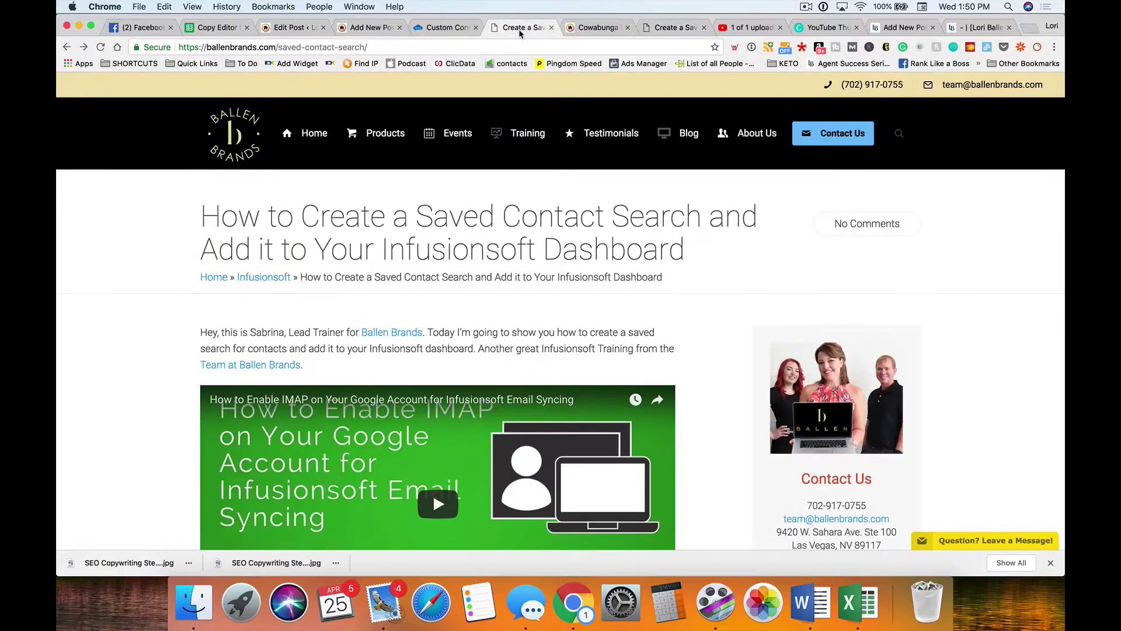
- Delete the lodging paragraph from the other site's water park post and bring up the shortcode list
click(361, 28)
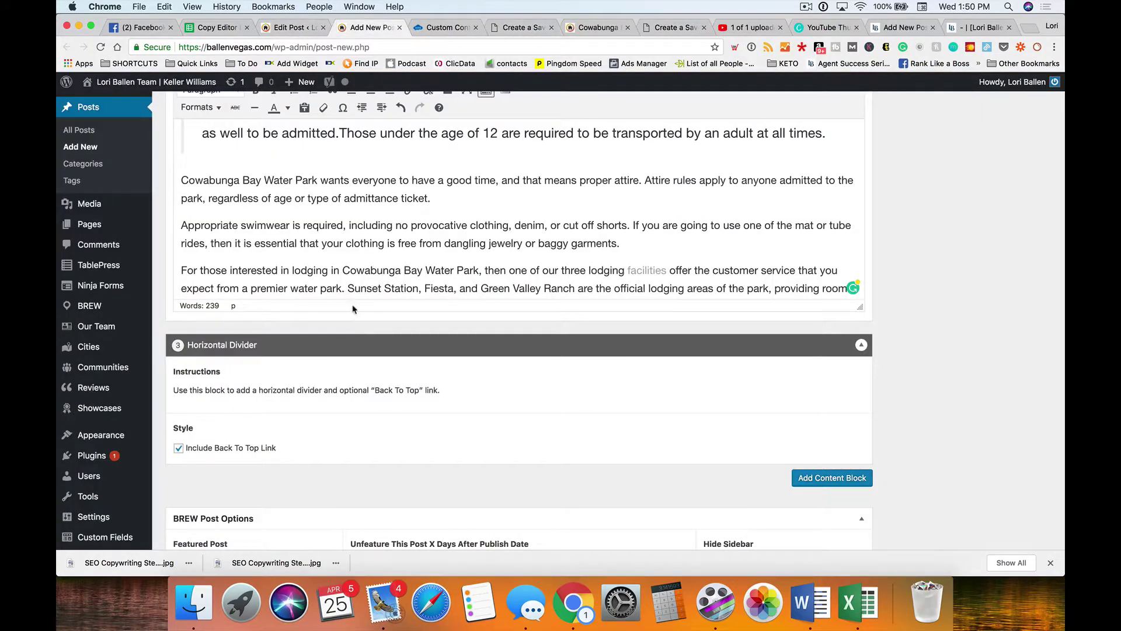
scroll(356, 327, up, 3)
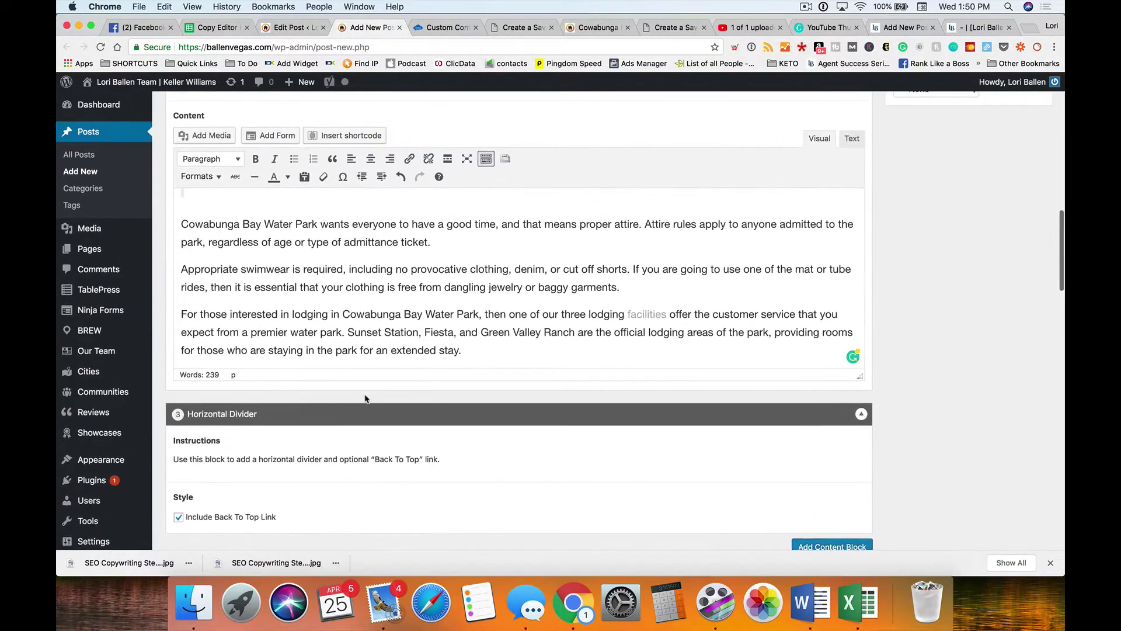
scroll(365, 398, down, 2)
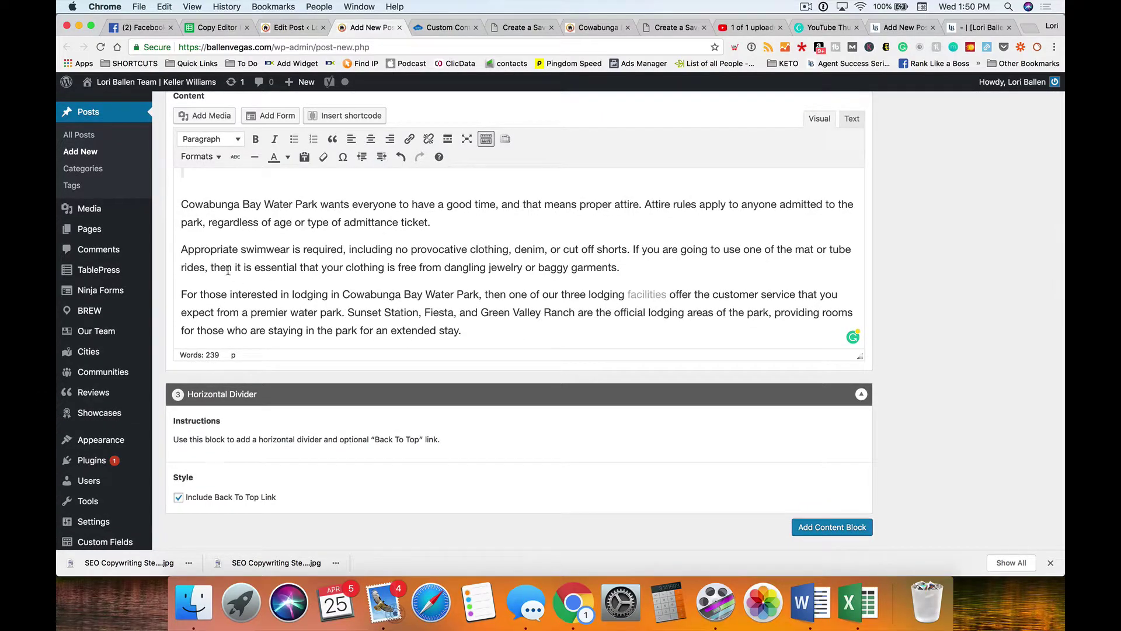
drag(476, 331, 180, 296)
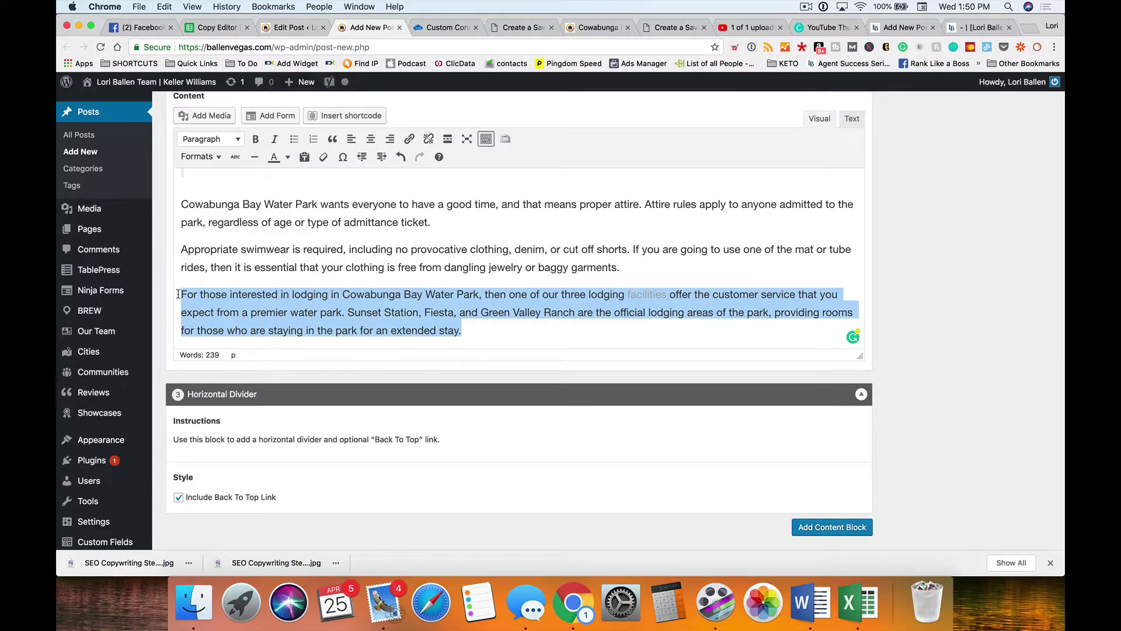
key(BackSpace)
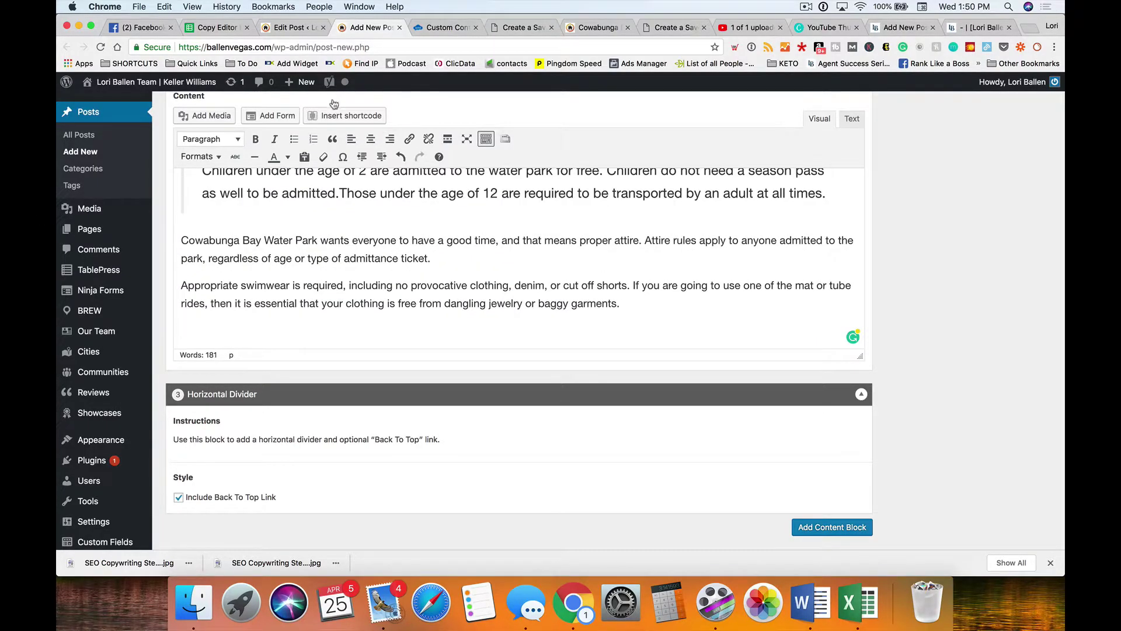
click(336, 114)
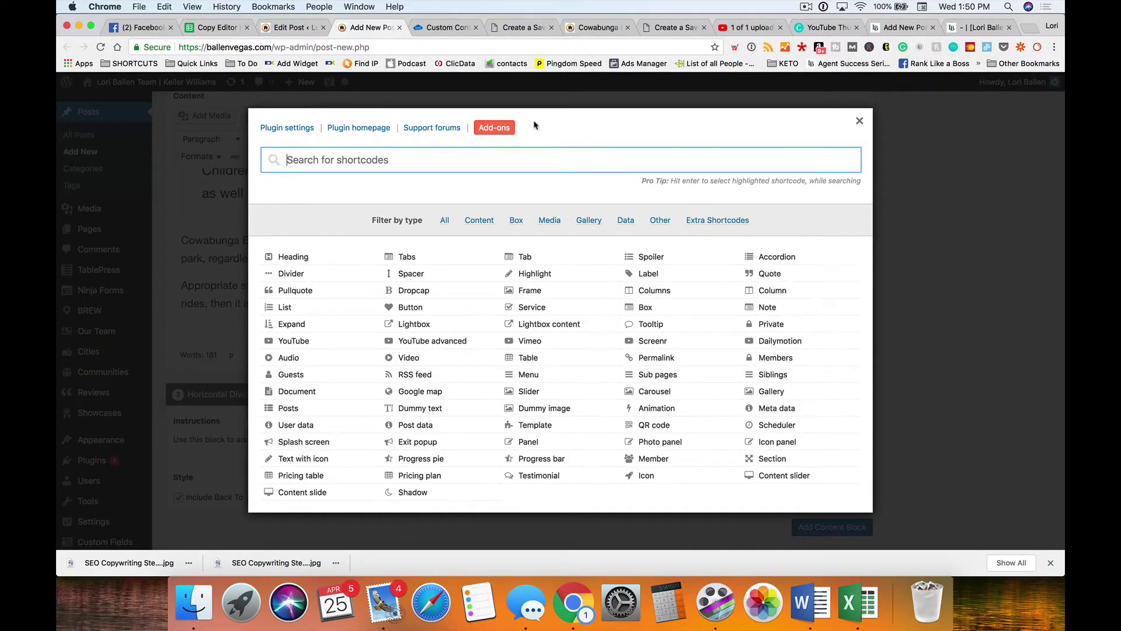
- Choose the Note shortcode and paste the lodging paragraph in as its content
text(note)
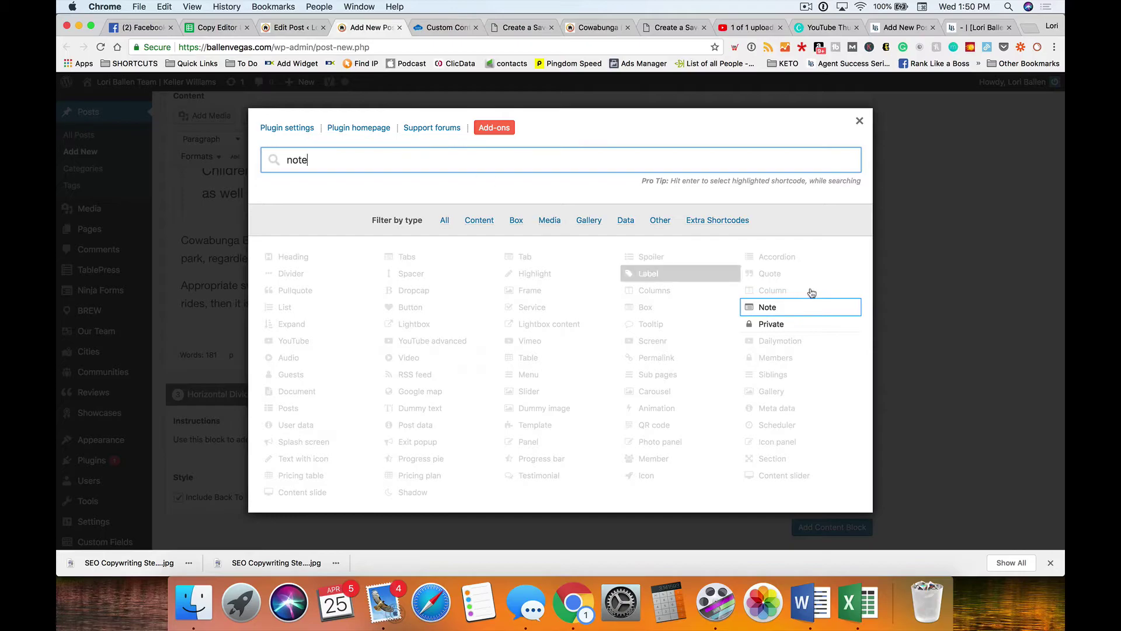
click(802, 313)
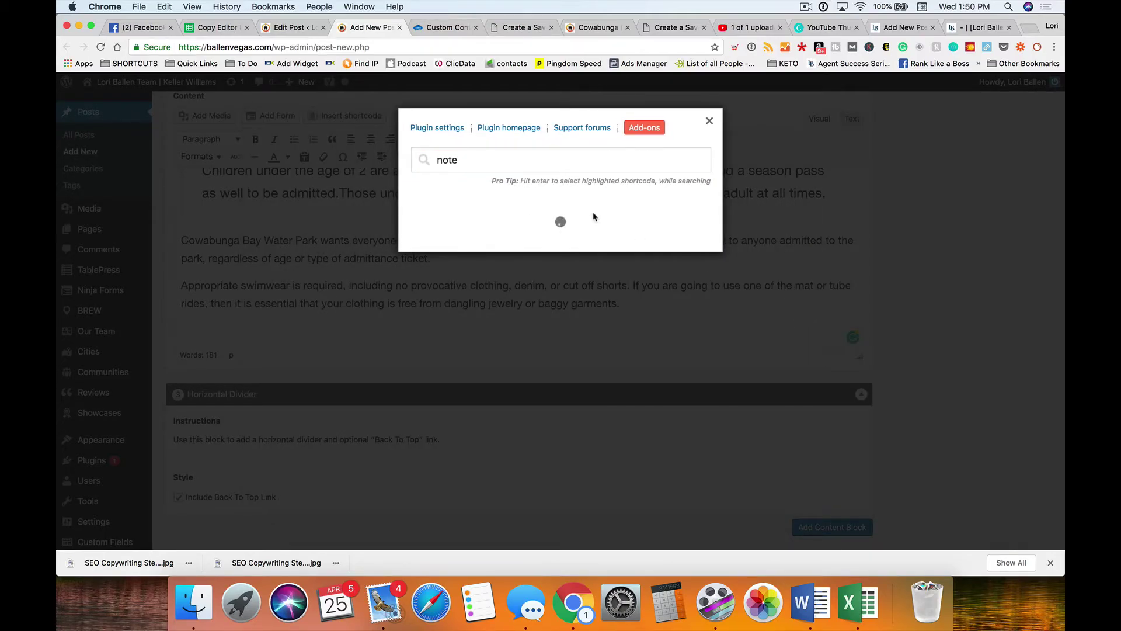
scroll(594, 217, down, 5)
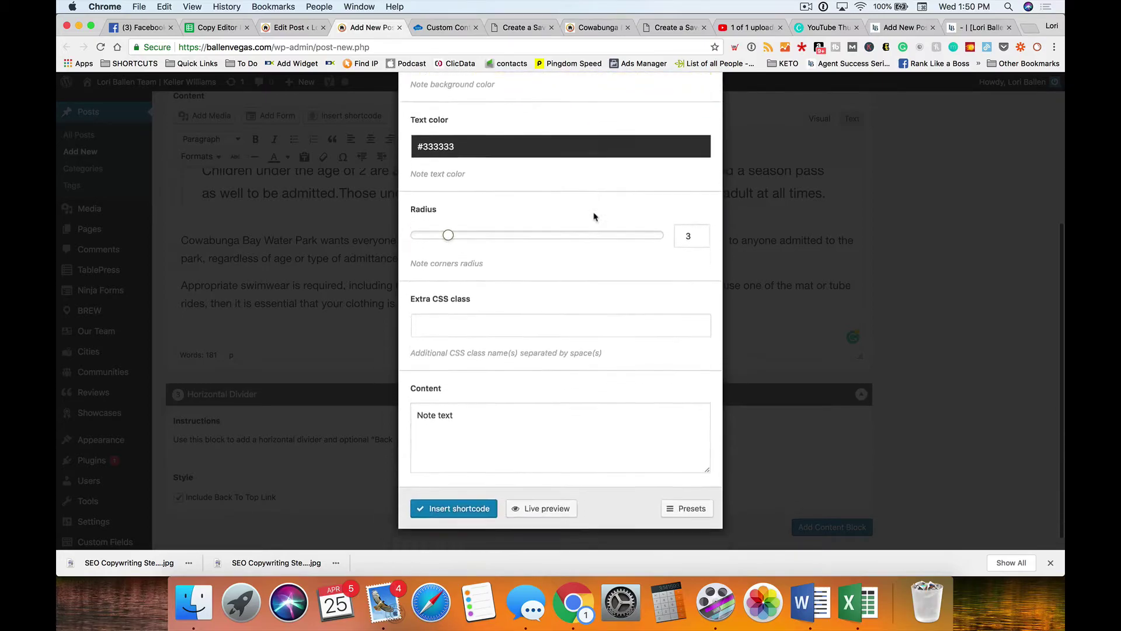
click(464, 398)
key(super+a)
text(Cowabunga Water Park provides one of the best water parks in the Nevada region, including the popular Beach Blanket Banzai, Breaker 1-9, Point Panic, and many more. These water slides and parks have their own unique feature and overall theme.)
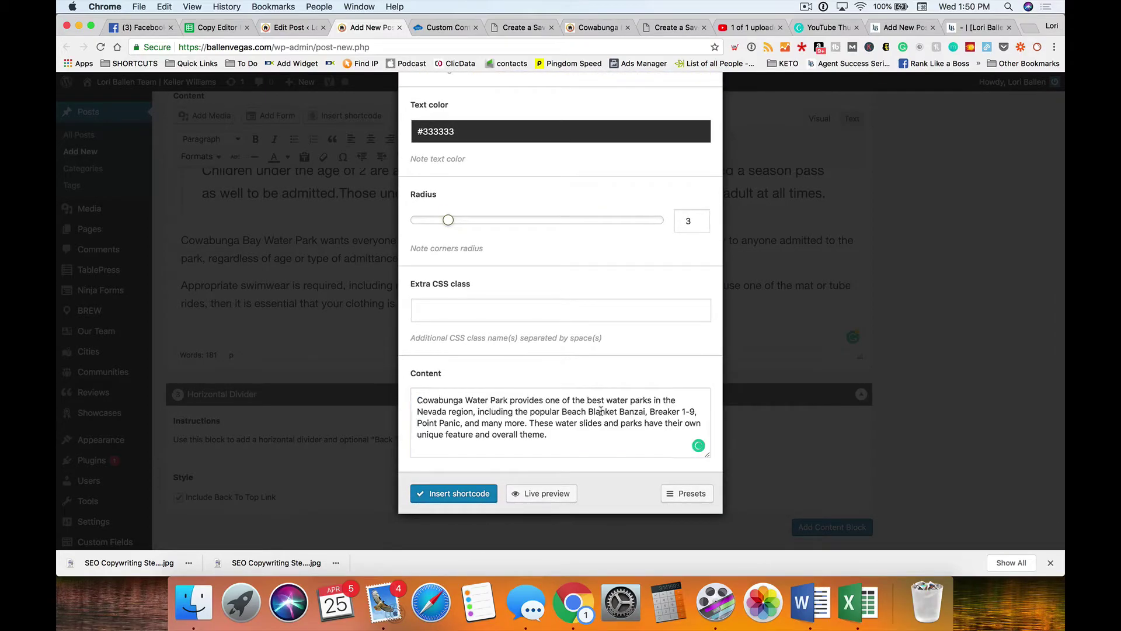
key(super+a)
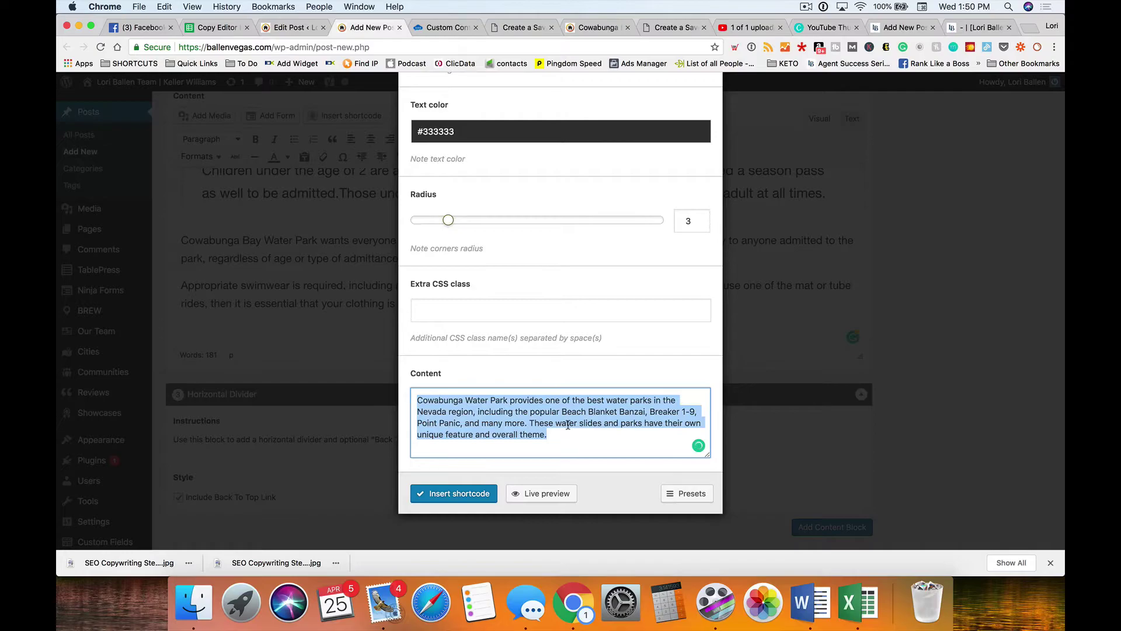
key(super+v)
- Preview the yellow note and insert it into the post
scroll(561, 385, up, 5)
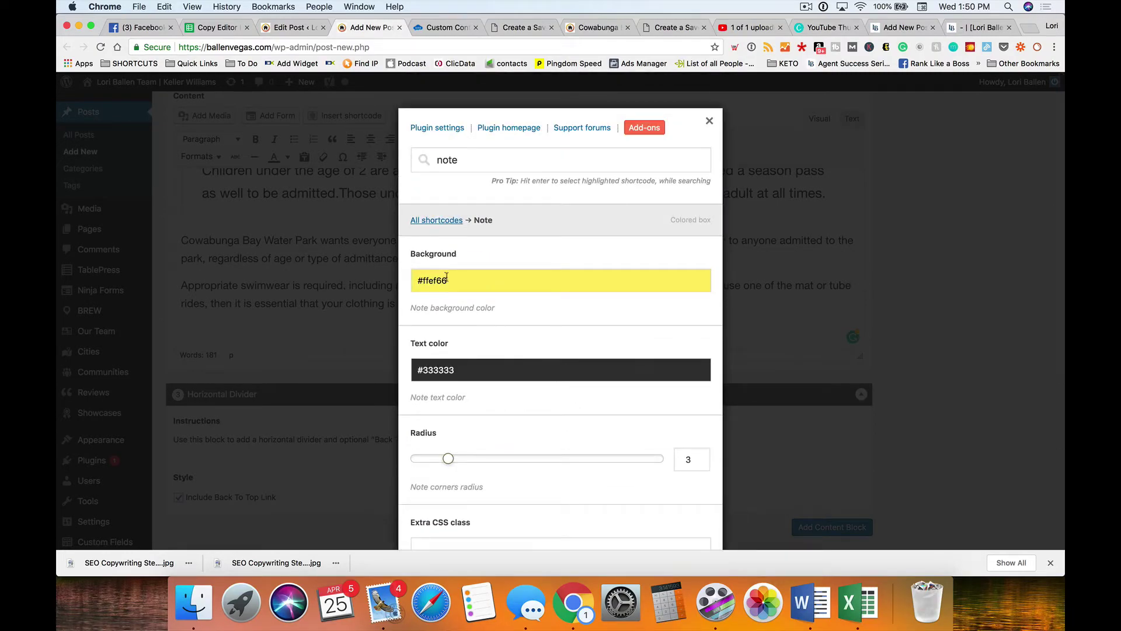
scroll(505, 286, down, 5)
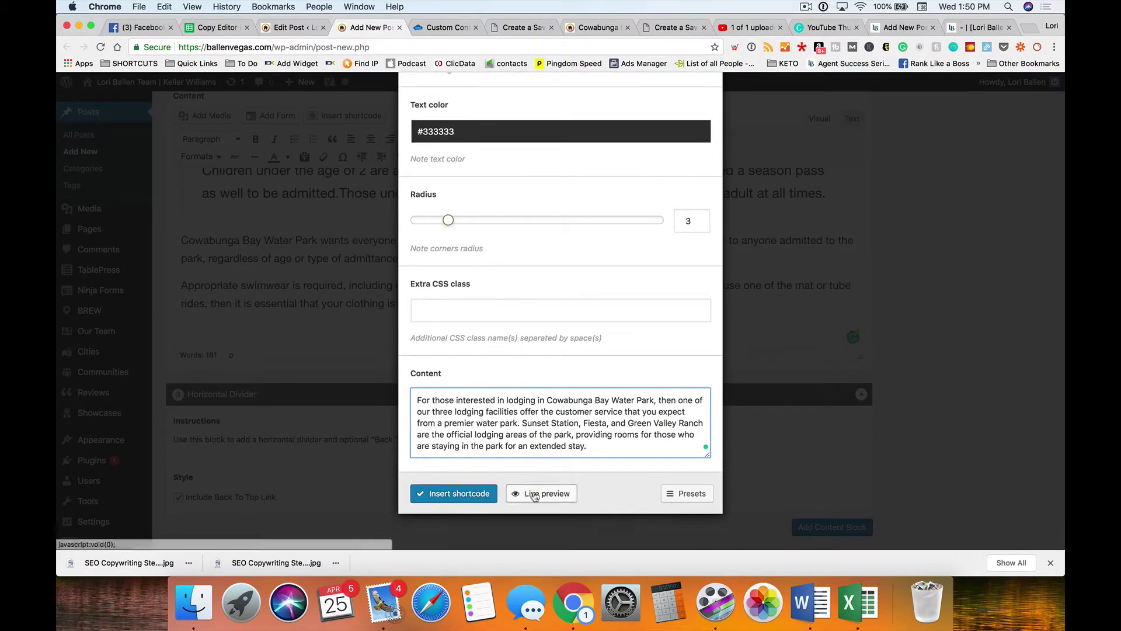
click(534, 496)
scroll(549, 427, down, 2)
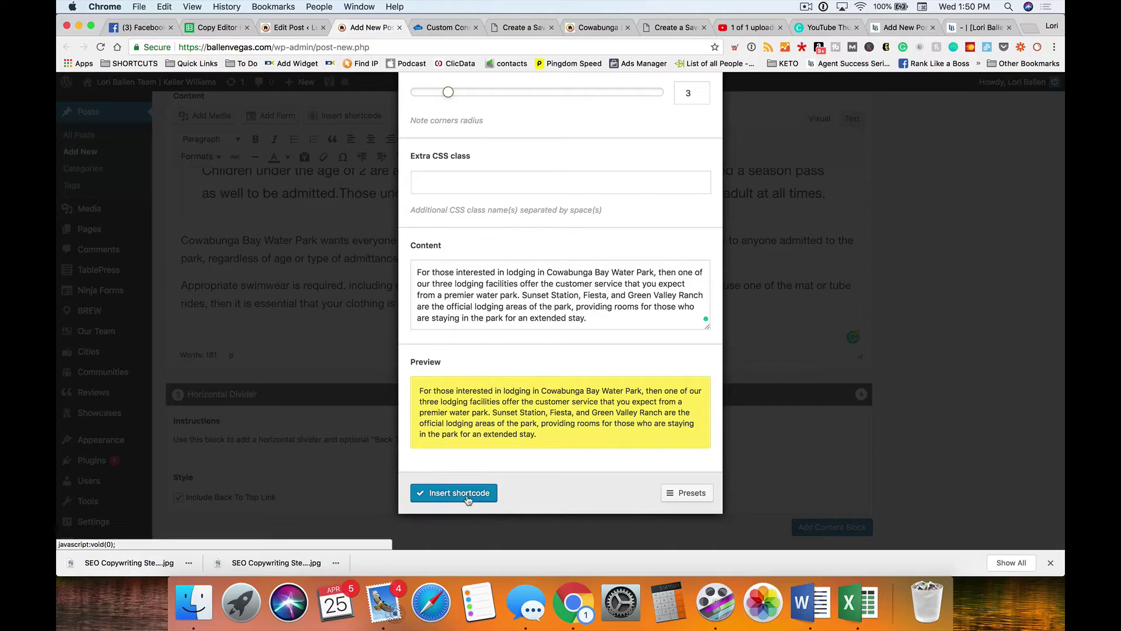
click(459, 493)
scroll(408, 308, up, 5)
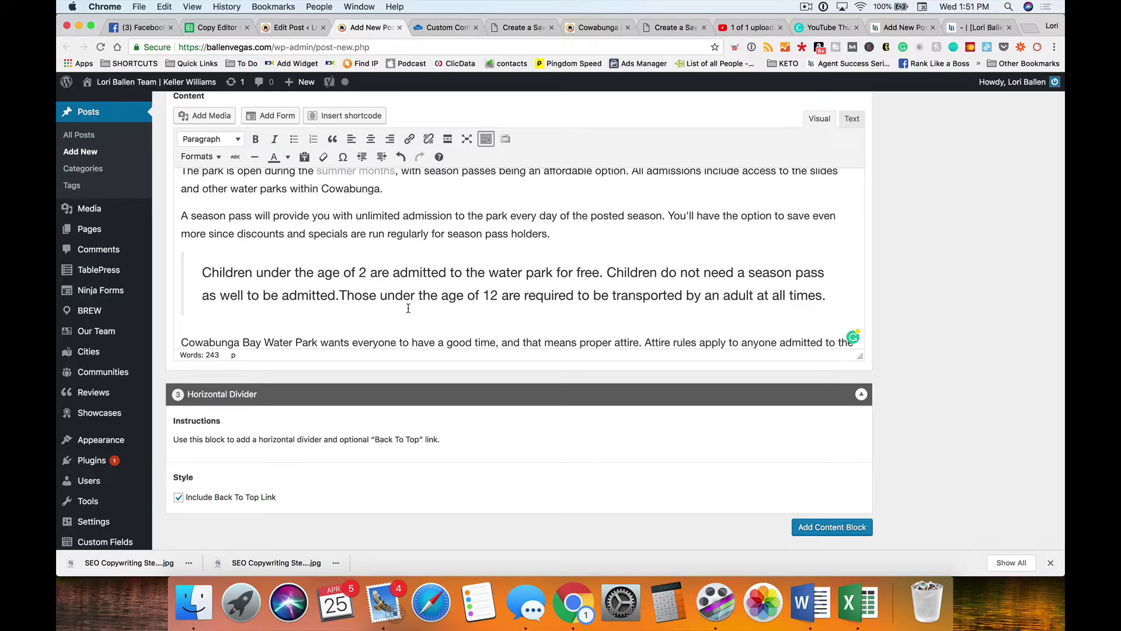
scroll(408, 307, down, 2)
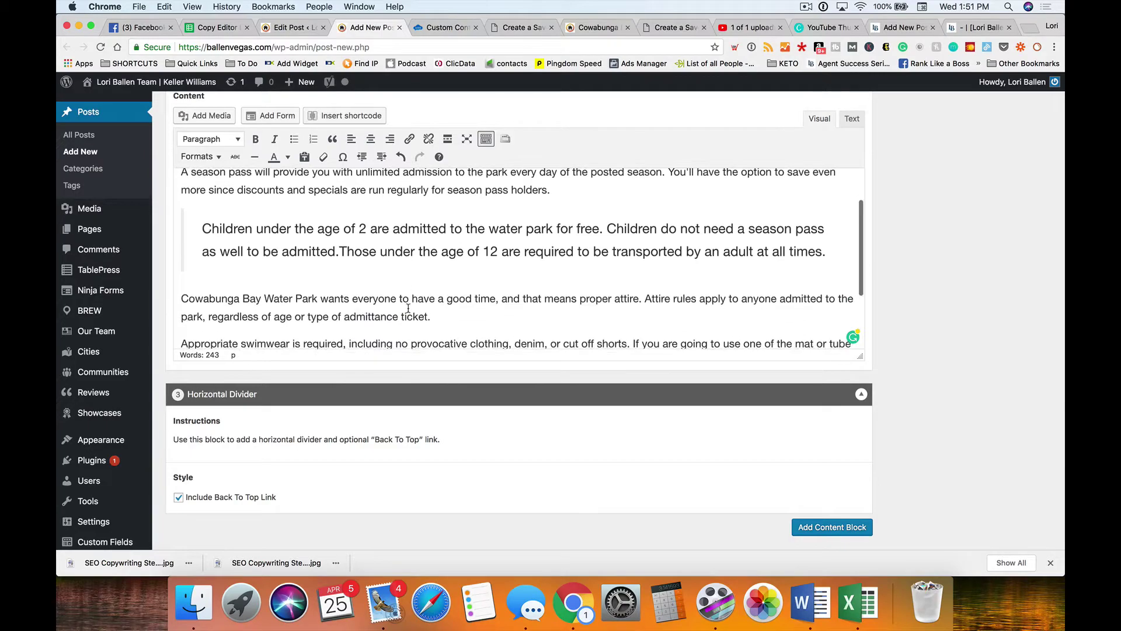
scroll(420, 315, up, 5)
drag(556, 379, 174, 354)
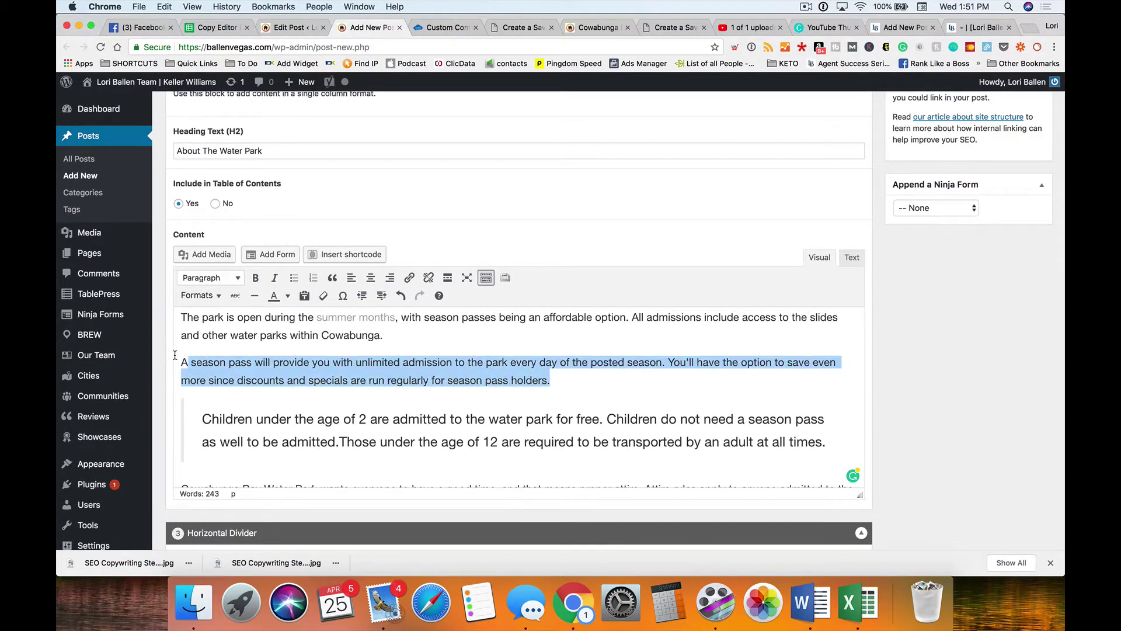
key(super+b)
key(super+i)
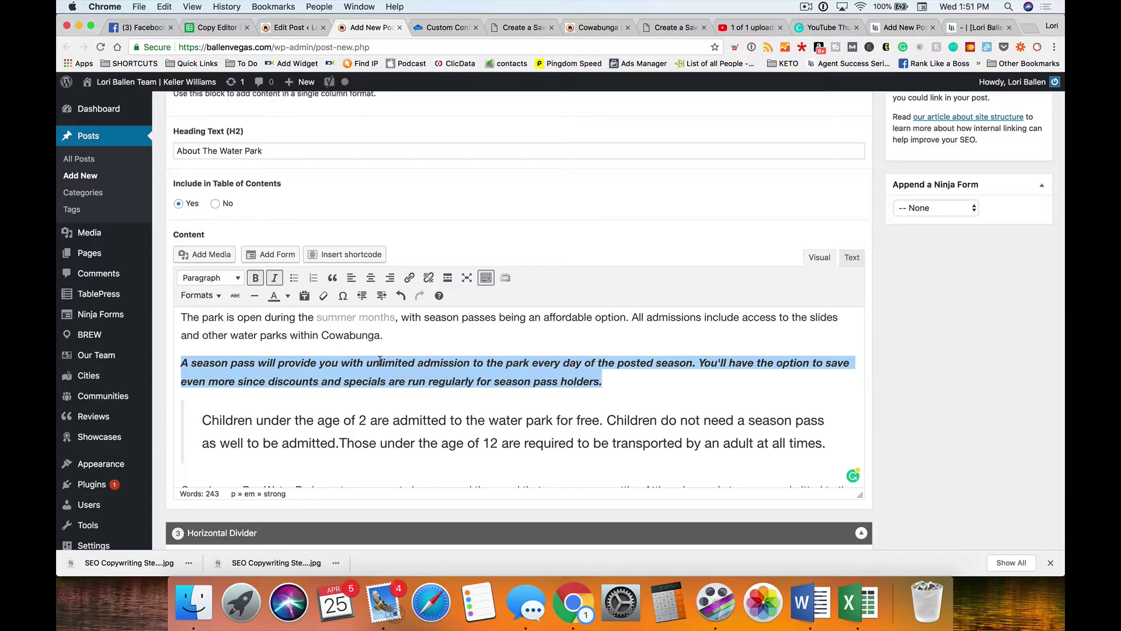
key(super+b)
key(super+i)
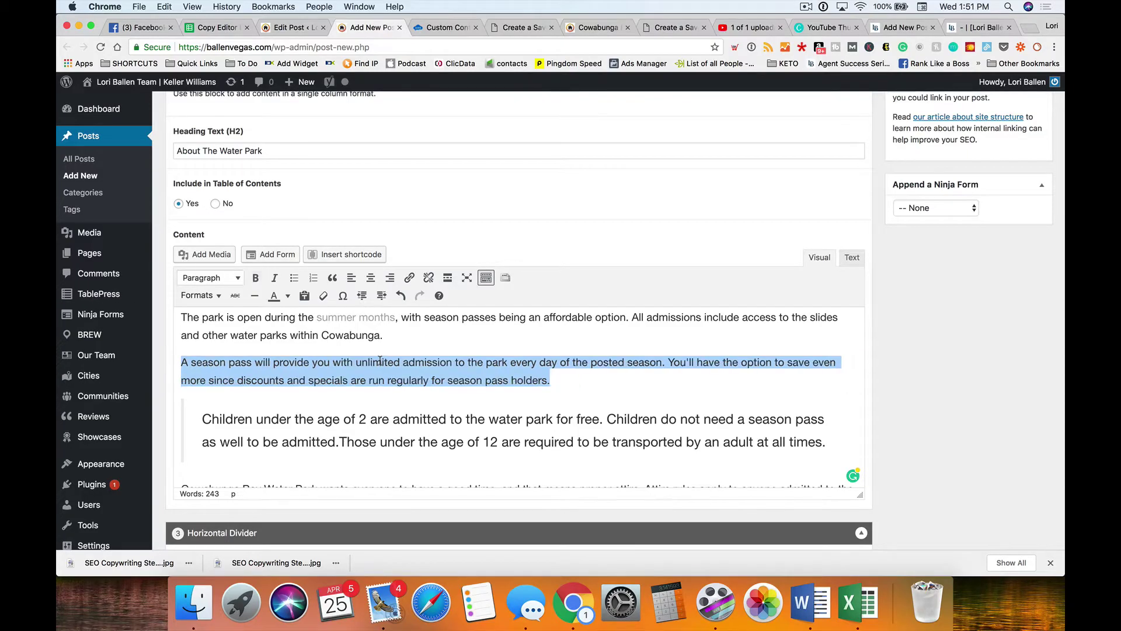
click(345, 254)
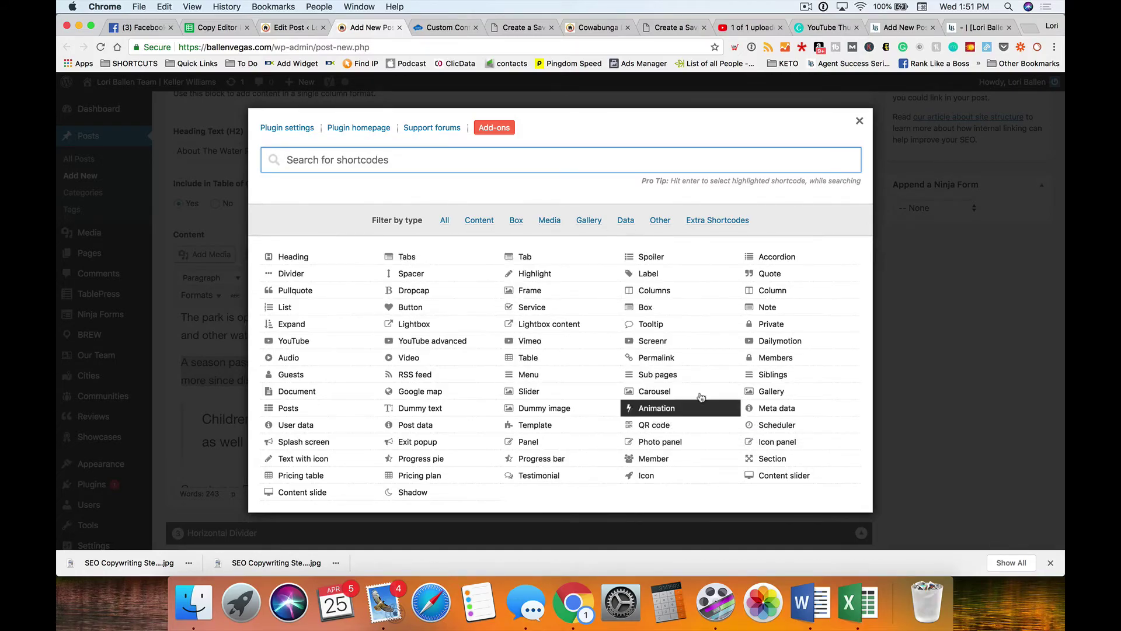
click(952, 391)
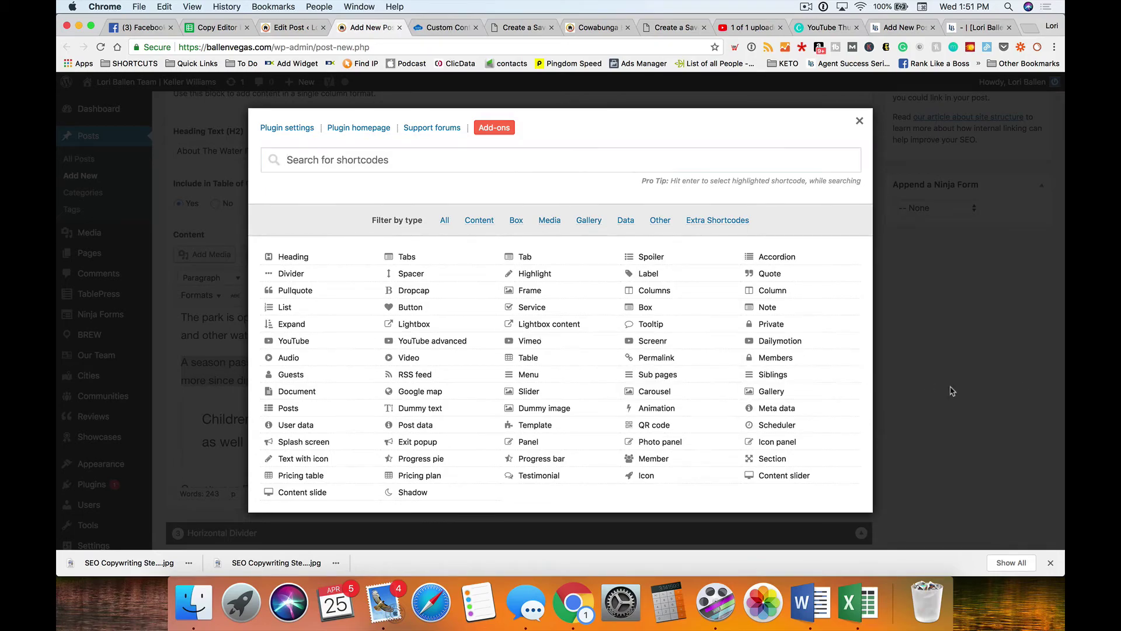
scroll(512, 404, down, 10)
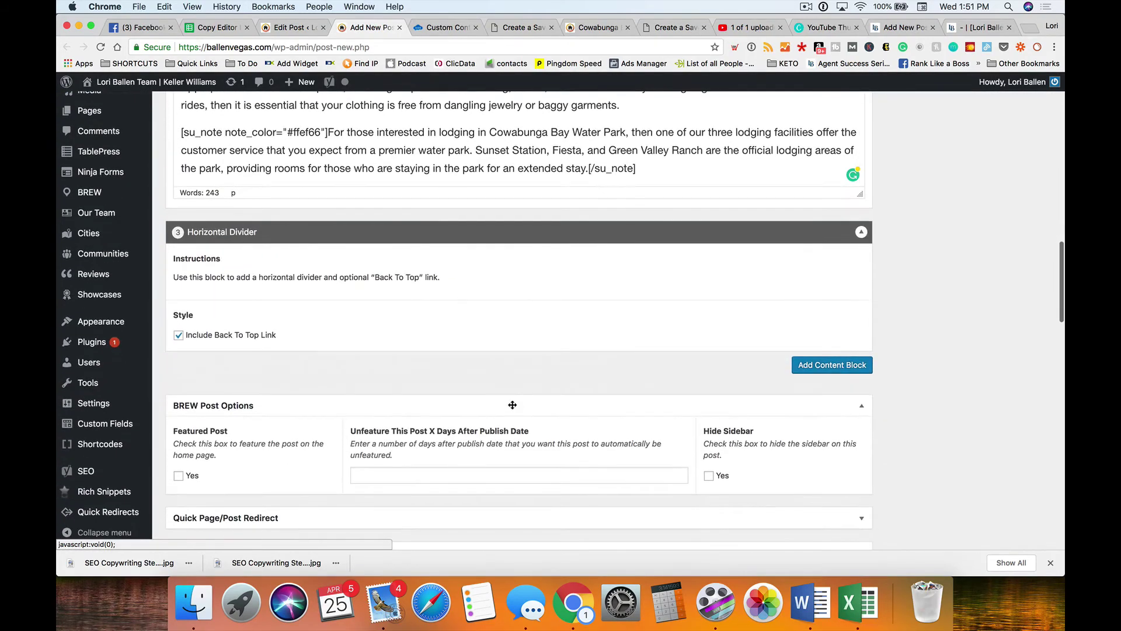
scroll(512, 405, down, 10)
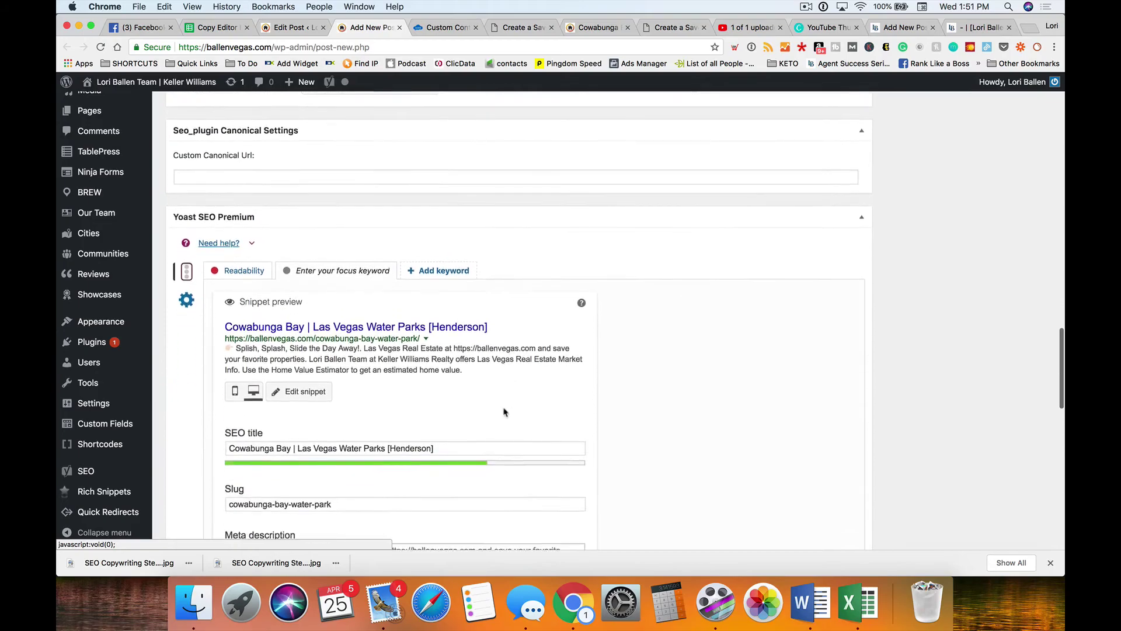
scroll(505, 412, down, 3)
scroll(803, 451, up, 20)
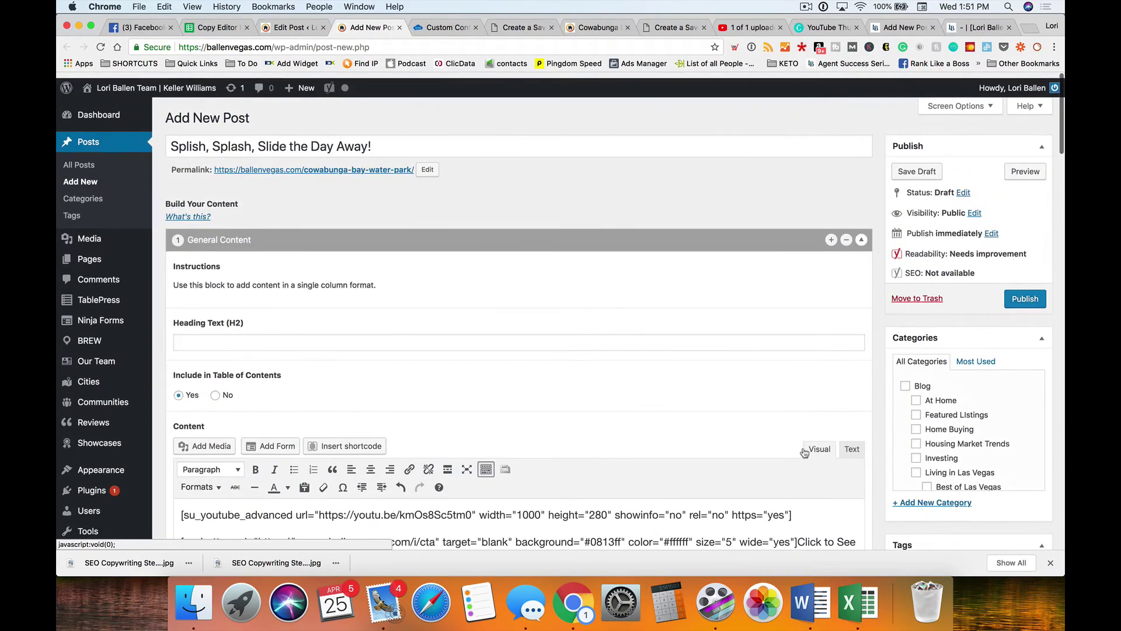
scroll(804, 451, down, 5)
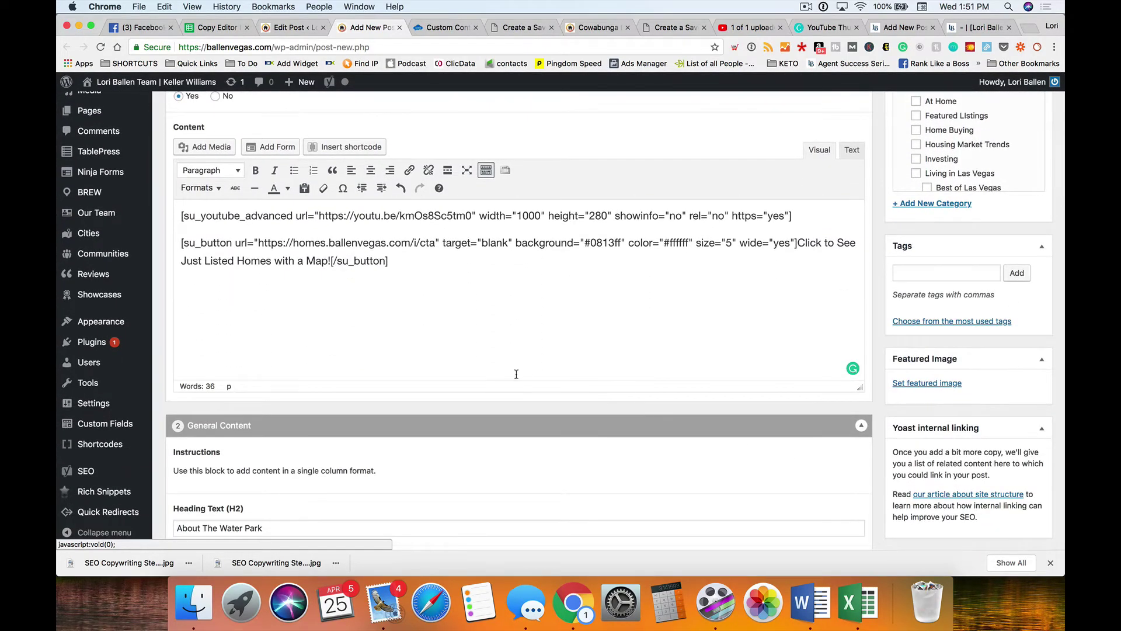
scroll(516, 373, down, 1)
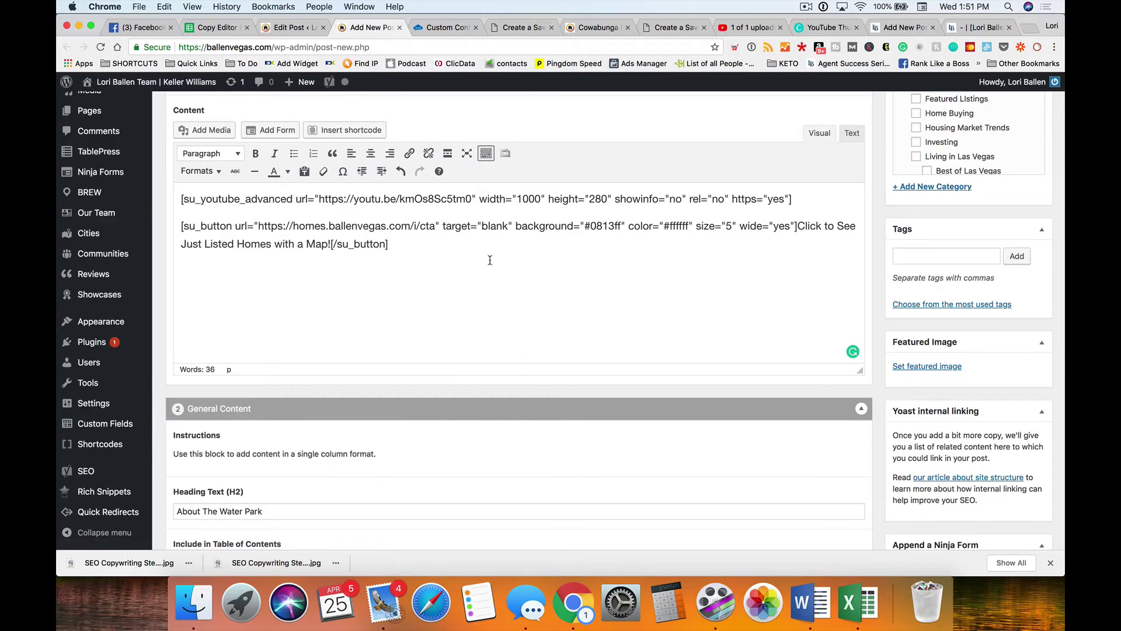
scroll(490, 260, down, 7)
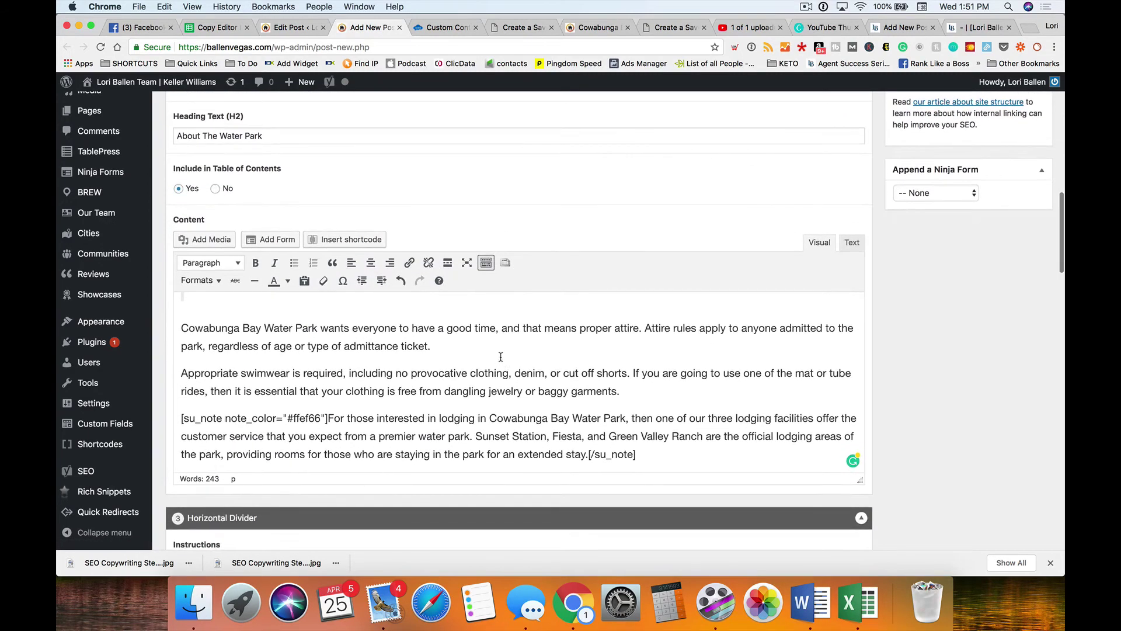
scroll(501, 356, down, 1)
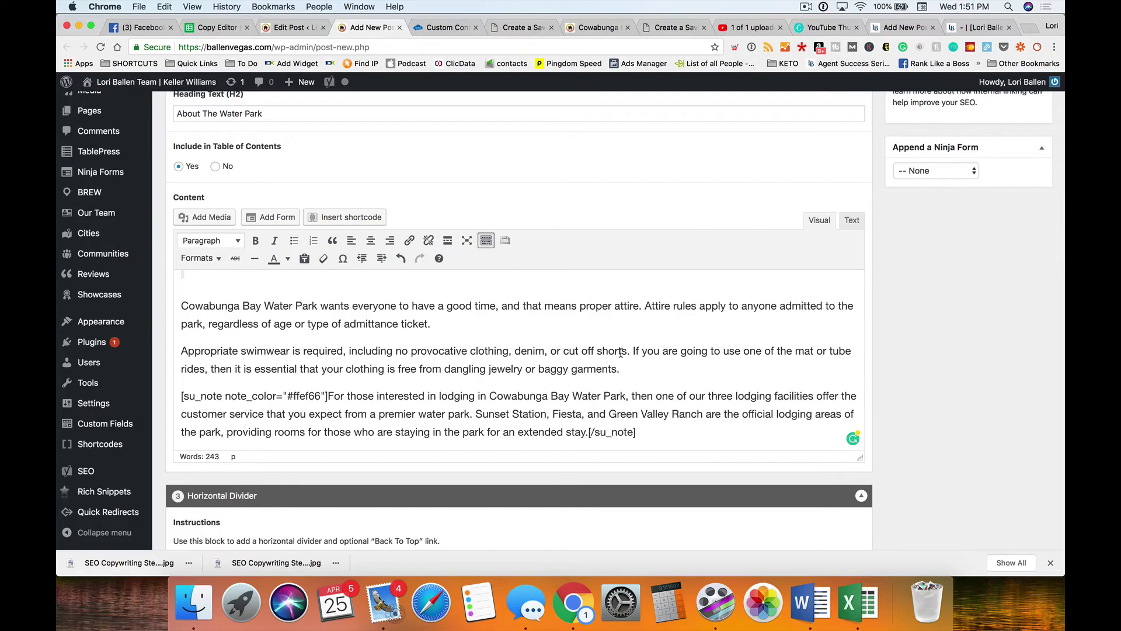
drag(739, 414, 497, 395)
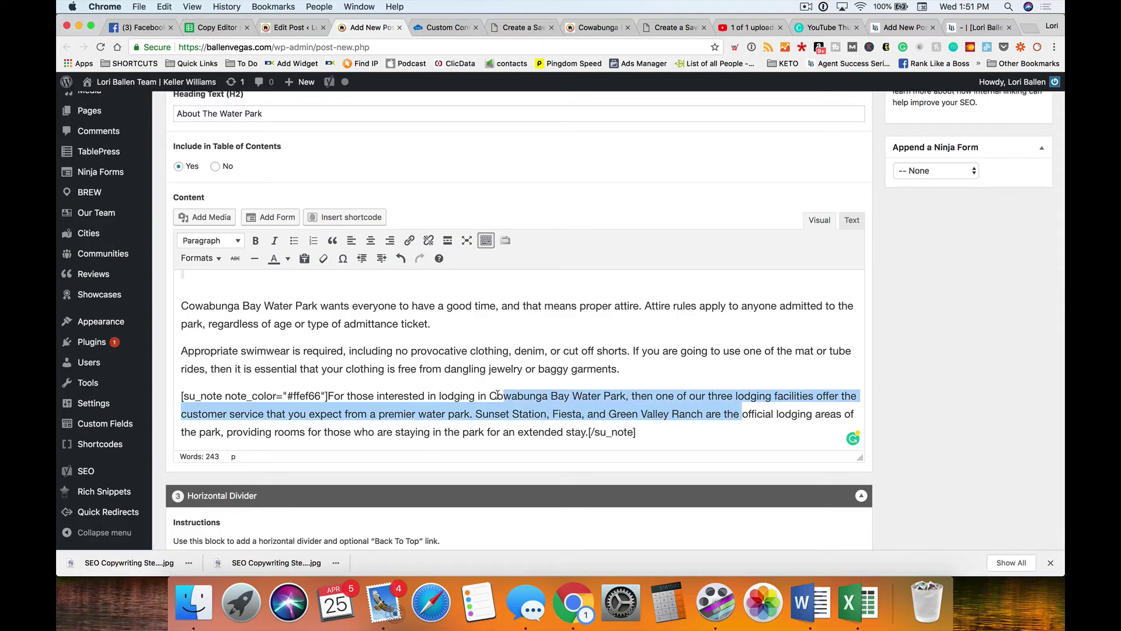
click(522, 374)
scroll(522, 374, up, 5)
scroll(522, 373, down, 5)
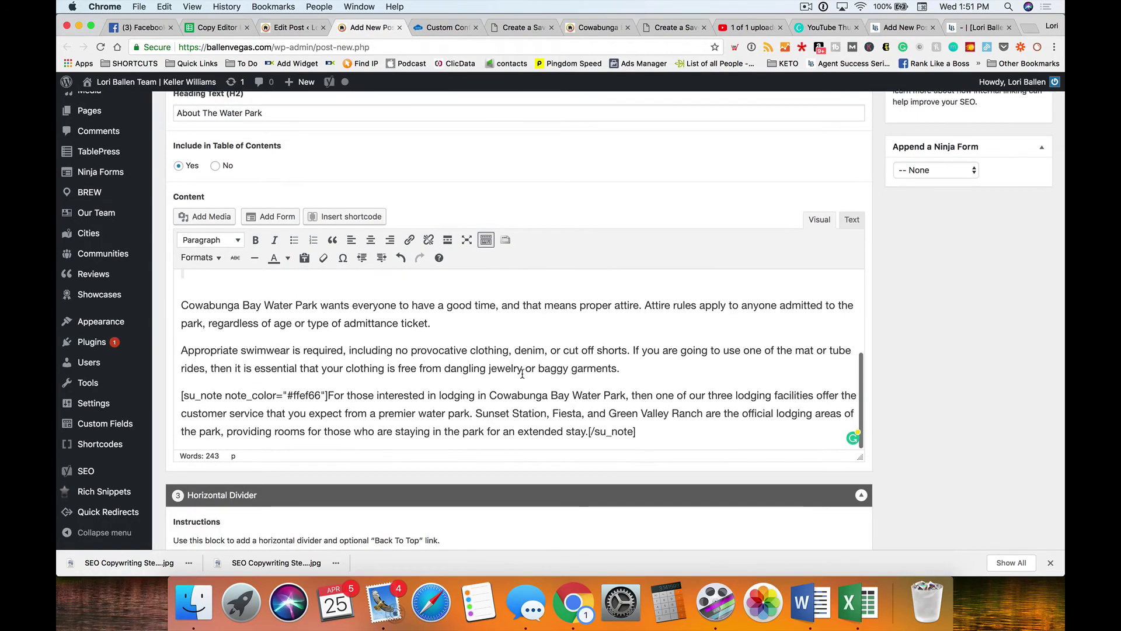
scroll(522, 373, down, 2)
drag(412, 330, 580, 338)
click(669, 364)
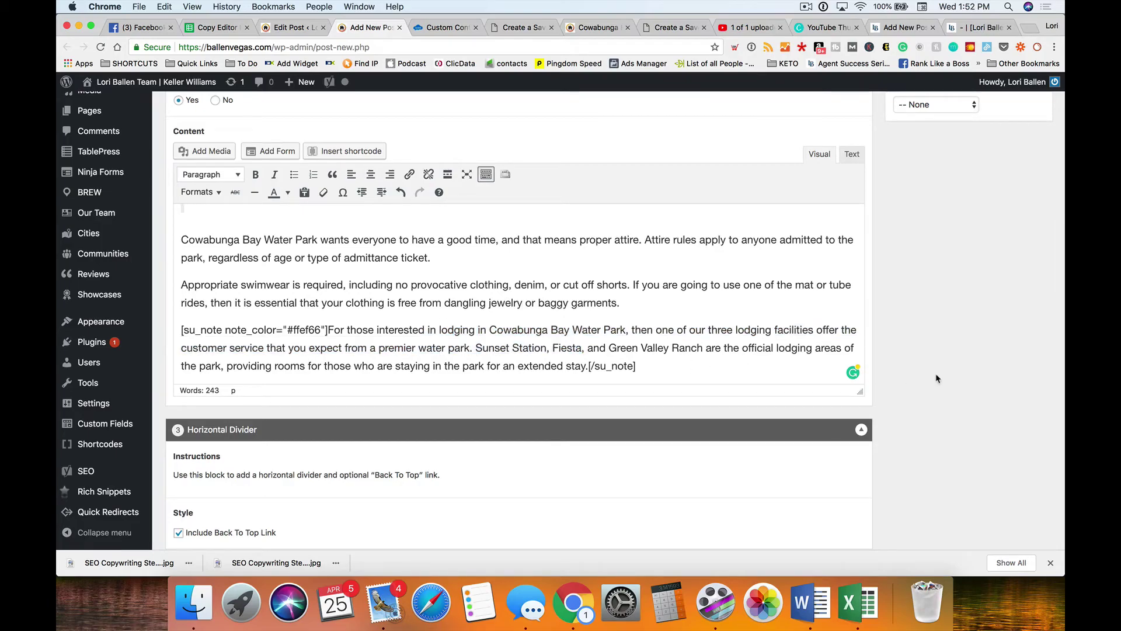
scroll(935, 377, up, 4)
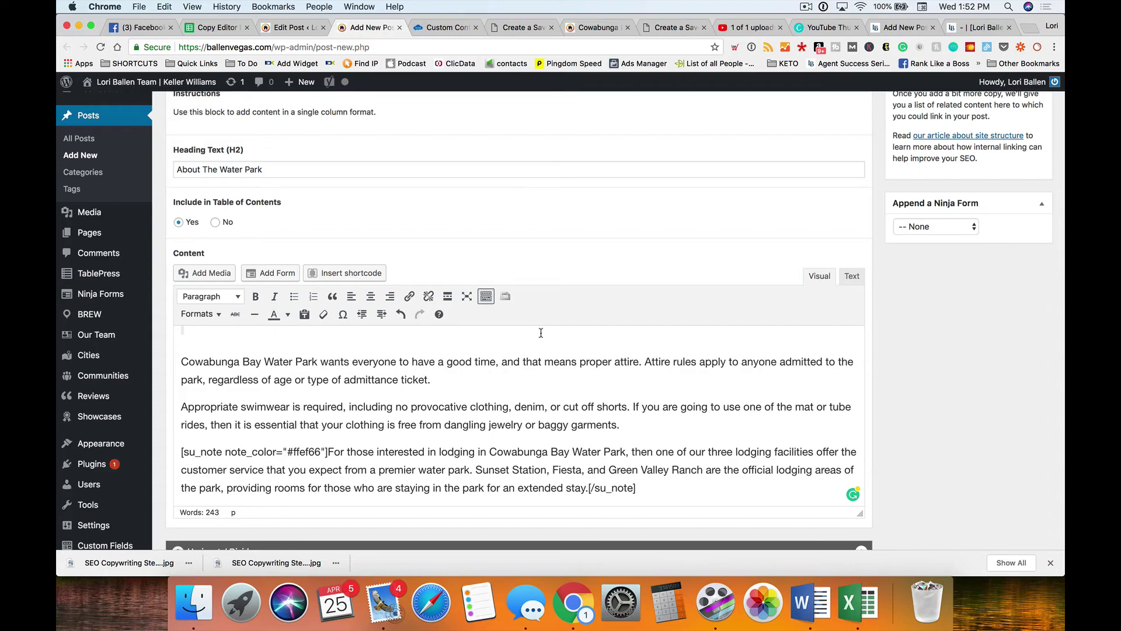
scroll(541, 332, down, 1)
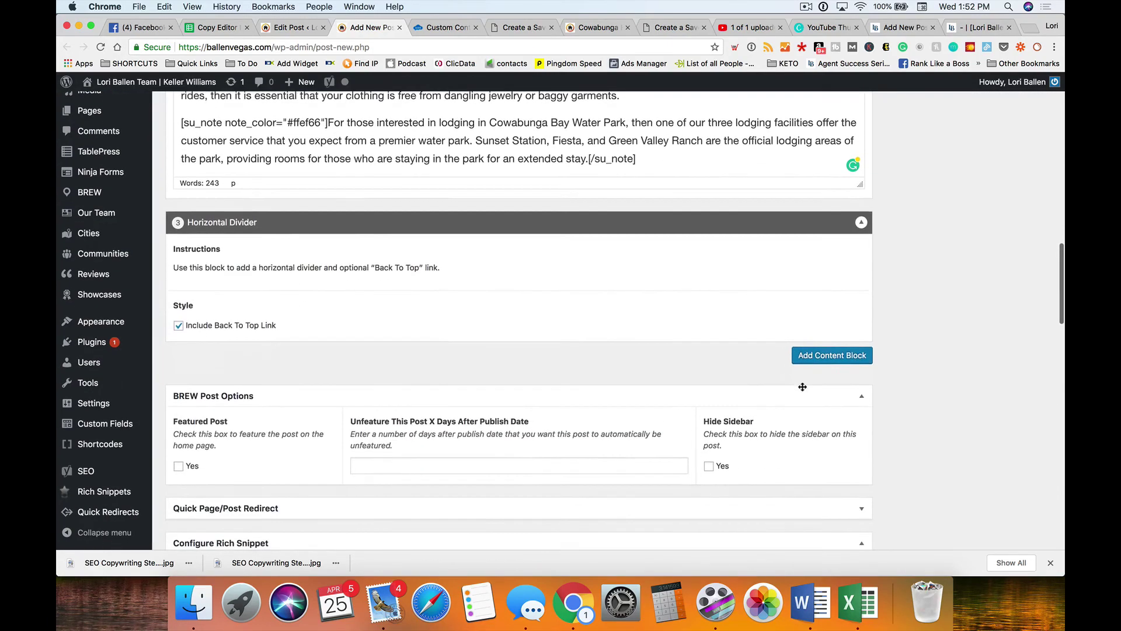
scroll(302, 308, up, 3)
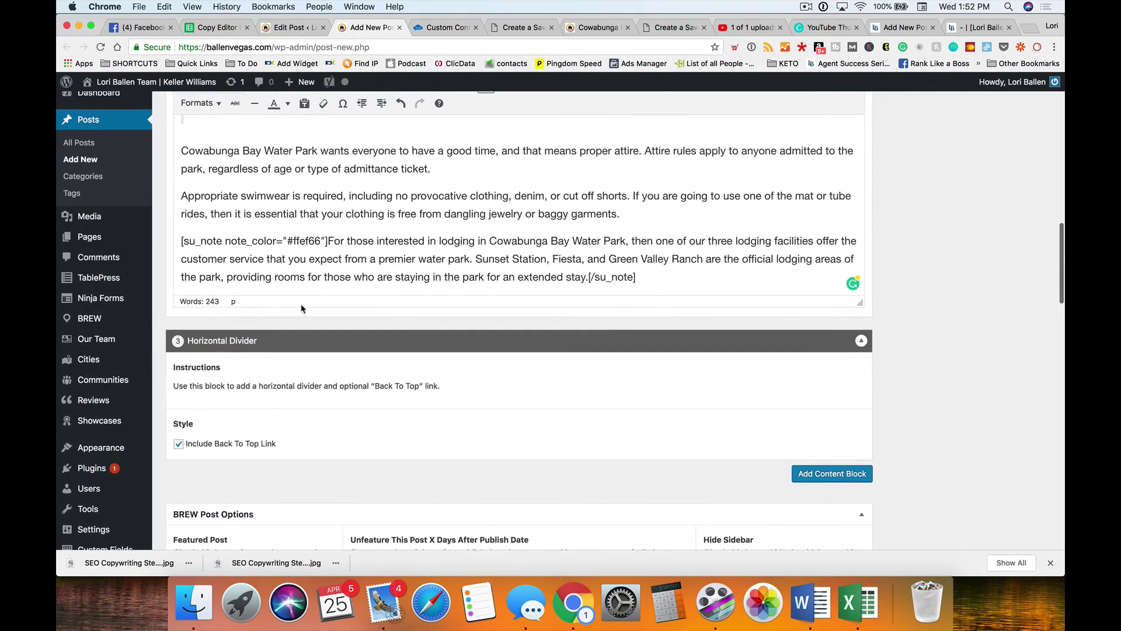